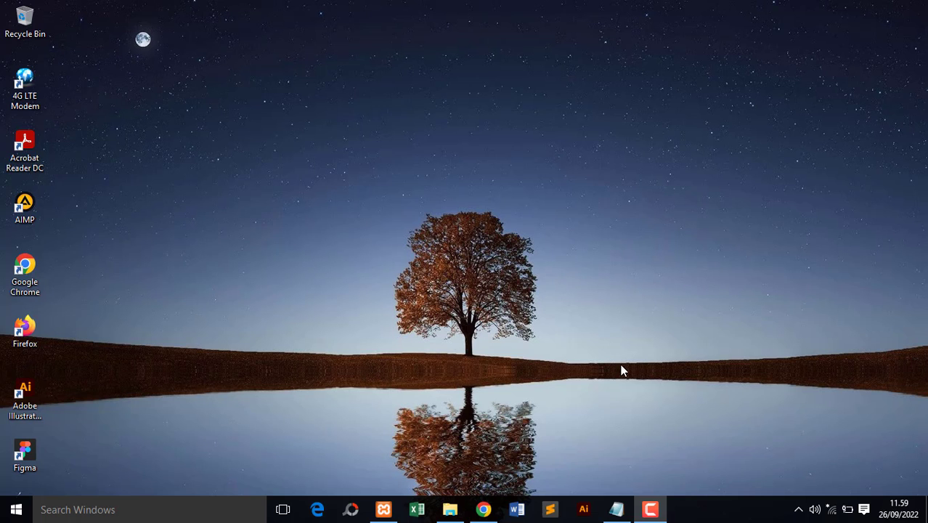
# - Switch to Chrome and load localhost/dashboard in a new tab
pyautogui.click(483, 509)
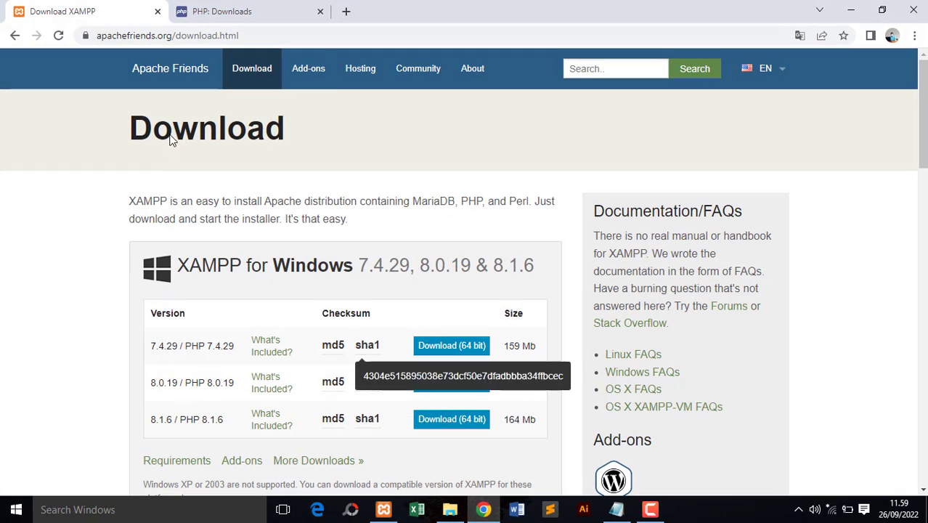
pyautogui.click(347, 12)
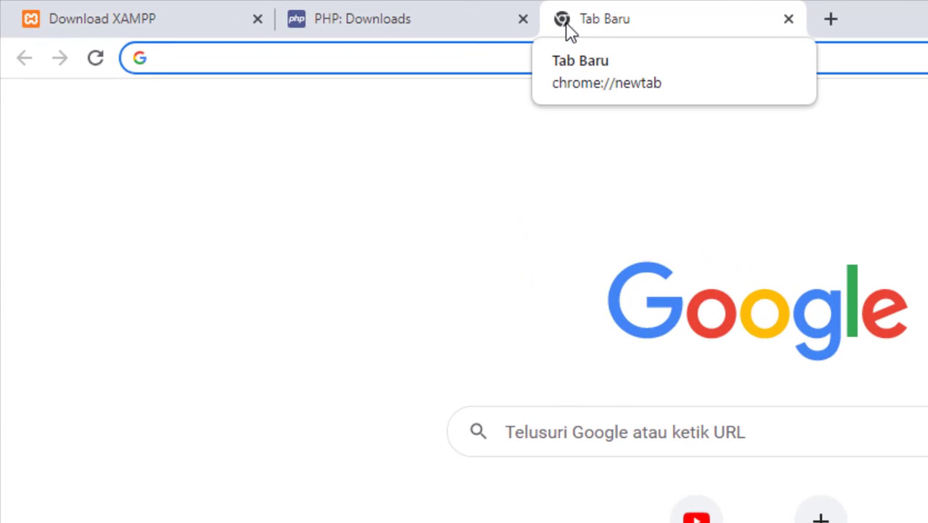
pyautogui.write('localhost')
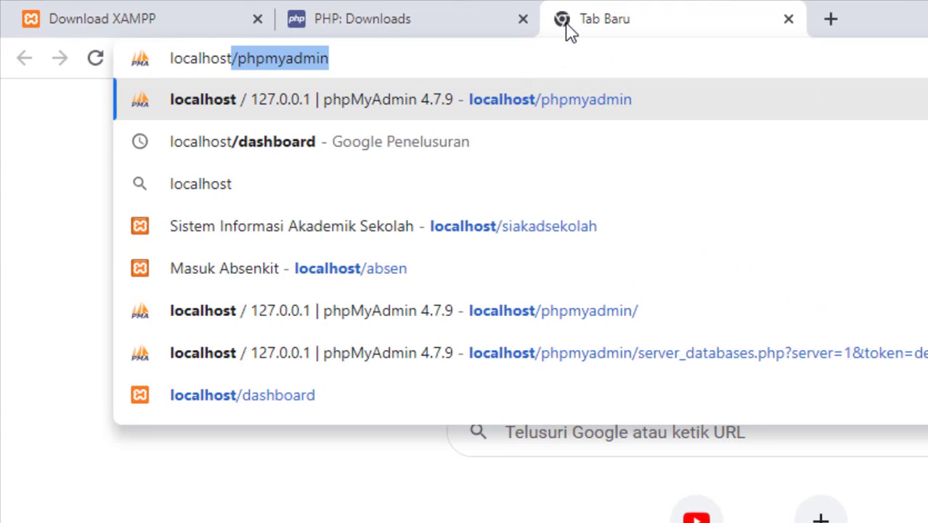
pyautogui.write('/')
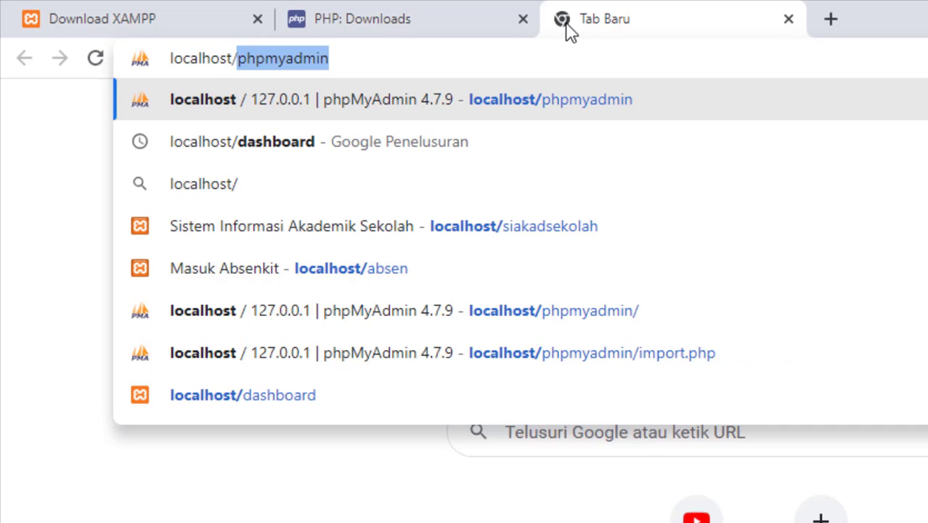
pyautogui.write('dashboard')
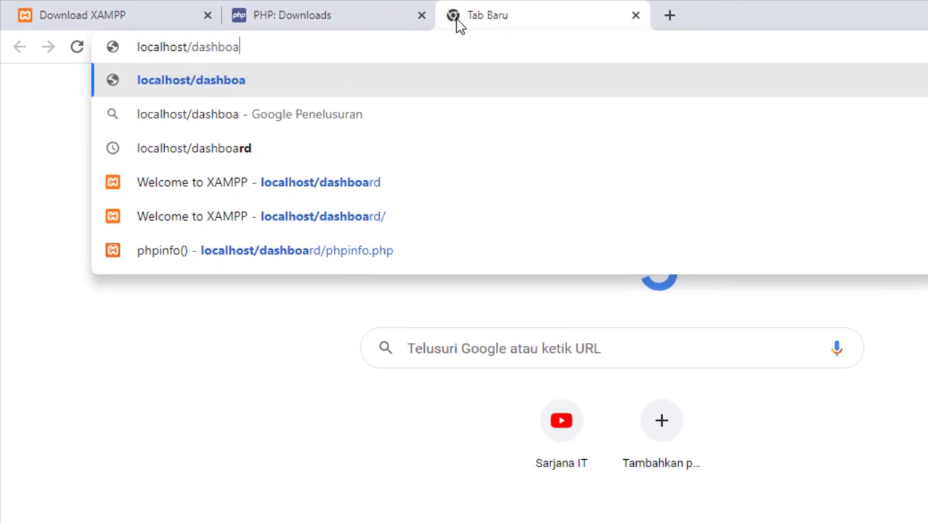
pyautogui.press('Return')
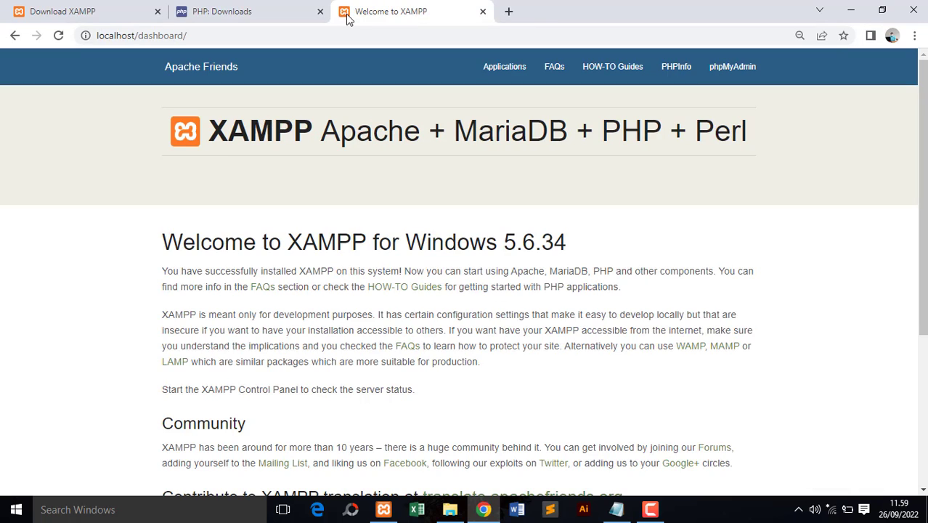
# - Open the PHPInfo page from the XAMPP dashboard and check the installed PHP version
pyautogui.click(679, 83)
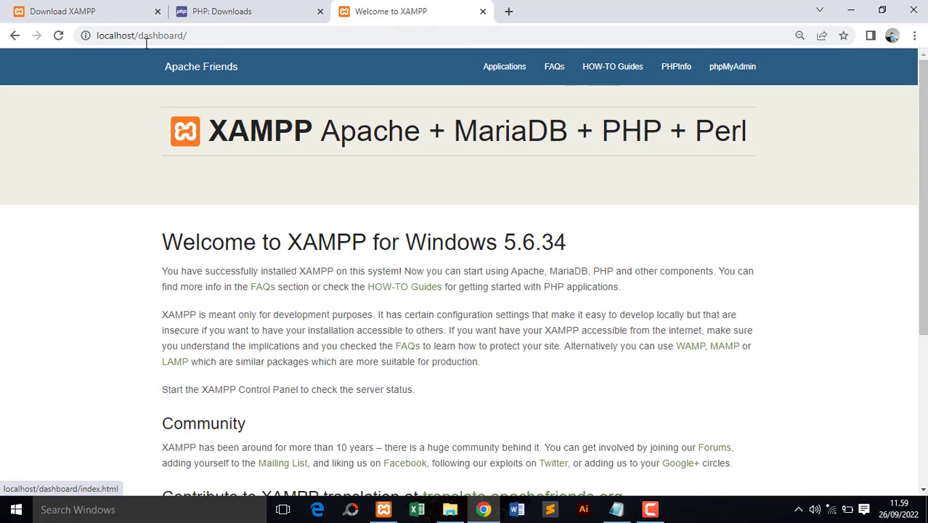
pyautogui.click(659, 87)
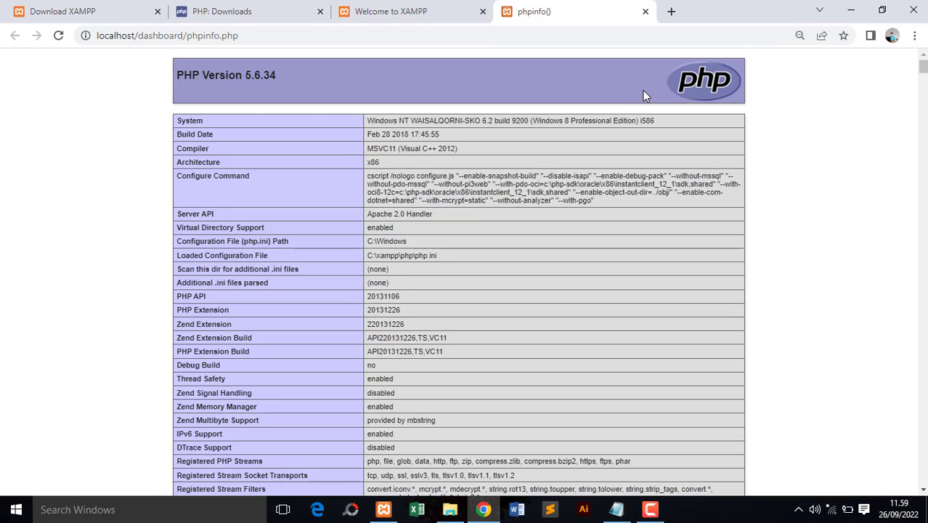
pyautogui.moveTo(245, 77); pyautogui.dragTo(265, 77)
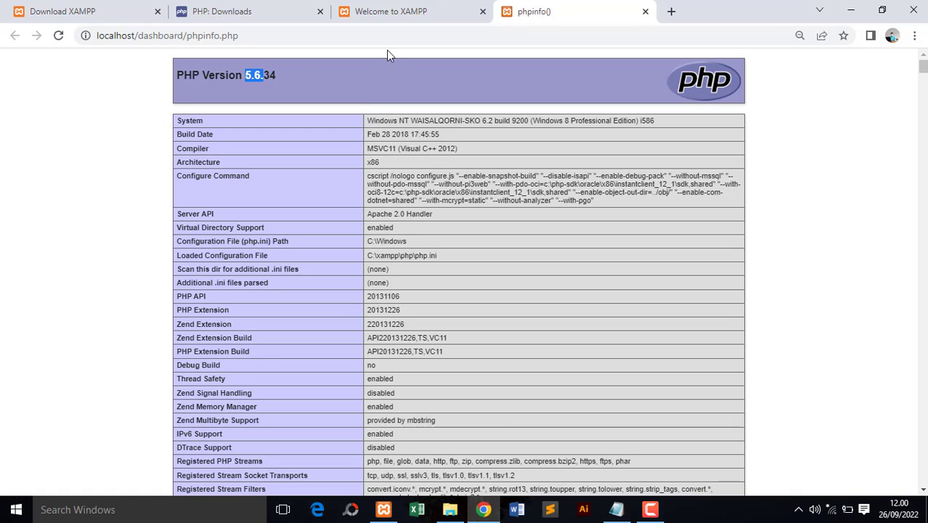
pyautogui.click(225, 151)
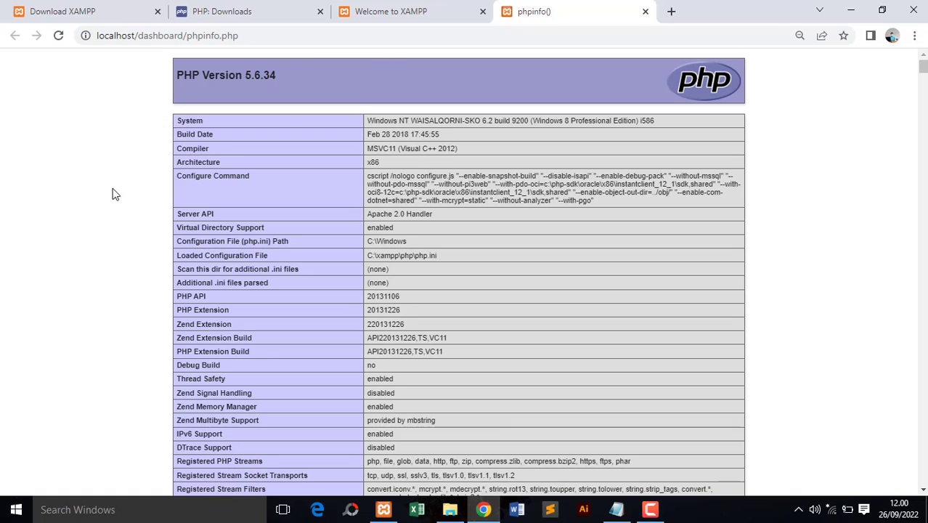
# - Switch to File Explorer and create a folder named php7_1 in the PHP folder on drive D
pyautogui.click(447, 510)
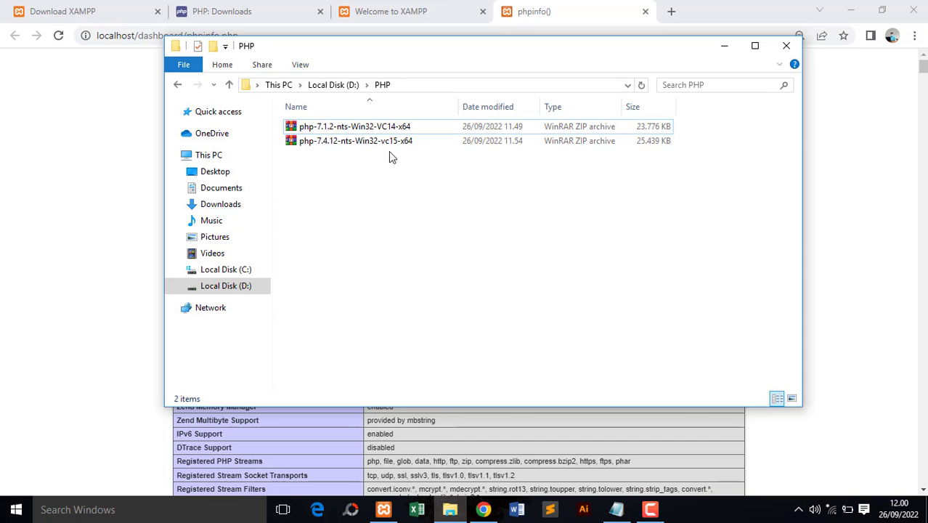
pyautogui.click(386, 129)
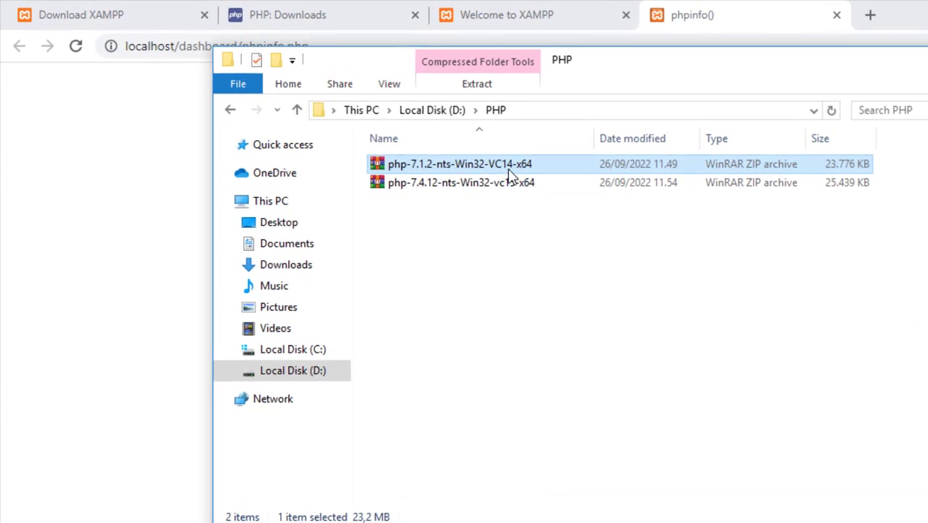
pyautogui.click(513, 228)
pyautogui.rightClick(513, 227)
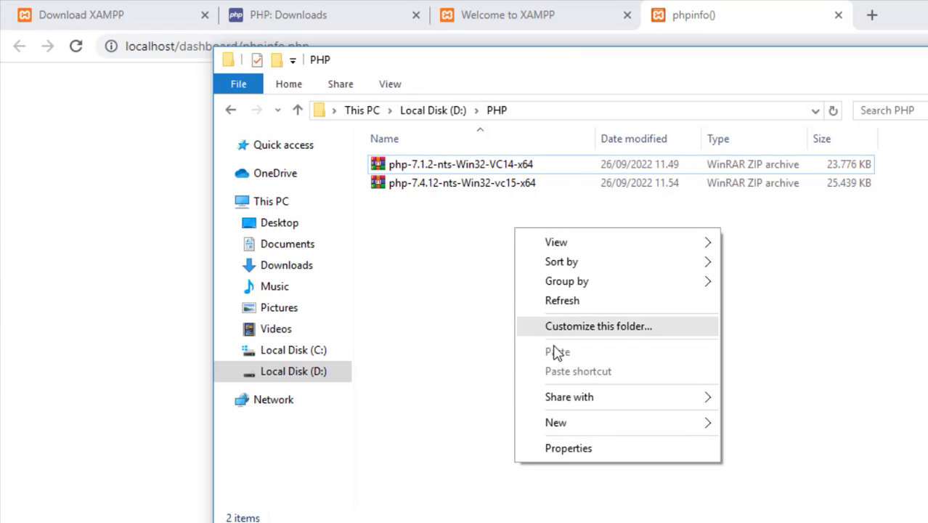
pyautogui.moveTo(563, 428)
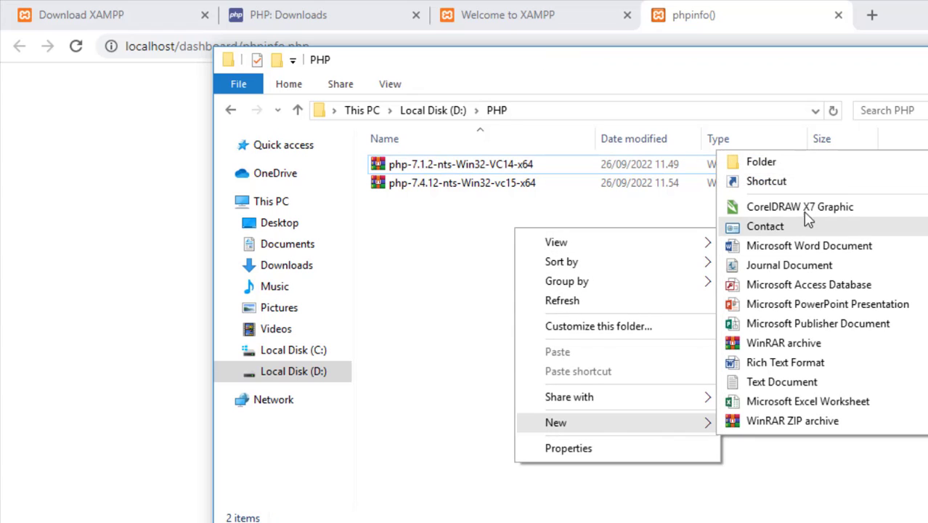
pyautogui.click(792, 167)
pyautogui.write('php')
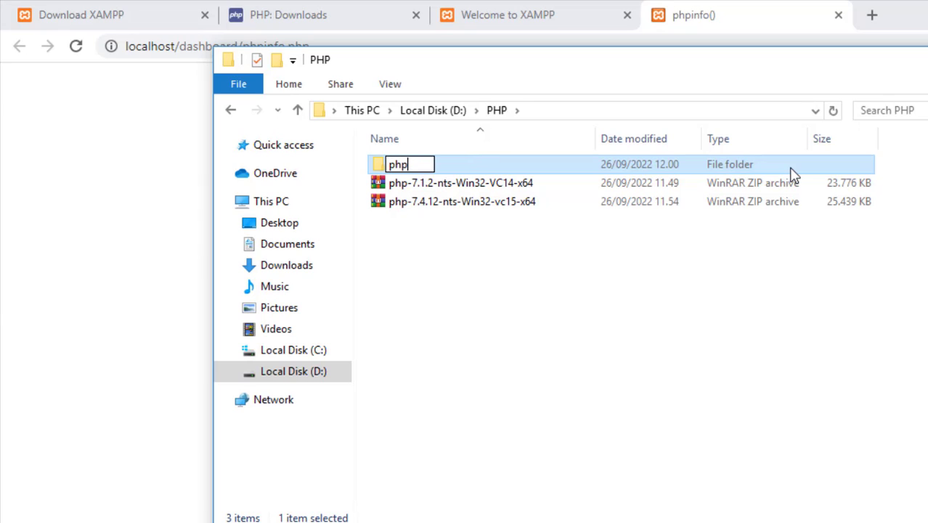
pyautogui.write('7_1')
pyautogui.press('Return')
# - Create another folder named php7_4 in the PHP folder
pyautogui.rightClick(533, 273)
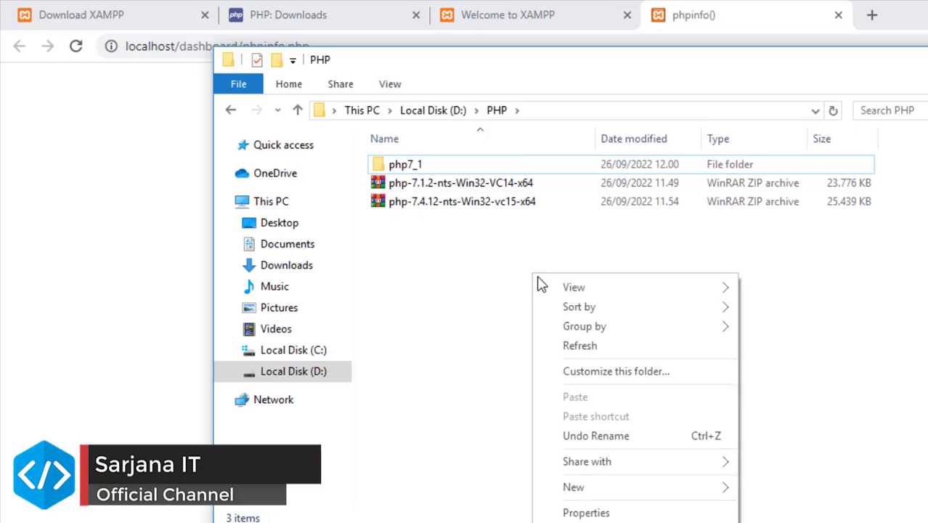
pyautogui.moveTo(609, 493)
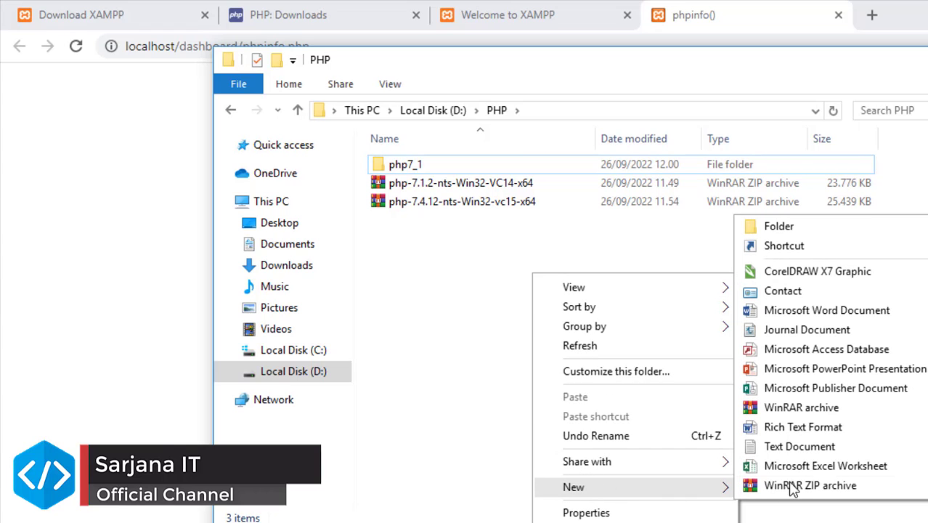
pyautogui.click(866, 225)
pyautogui.write('php')
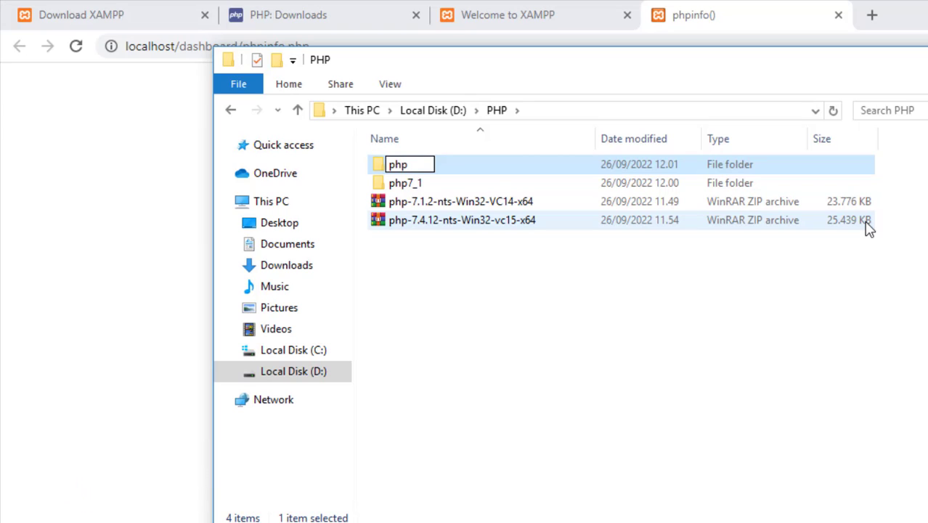
pyautogui.write('7_4')
pyautogui.press('Return')
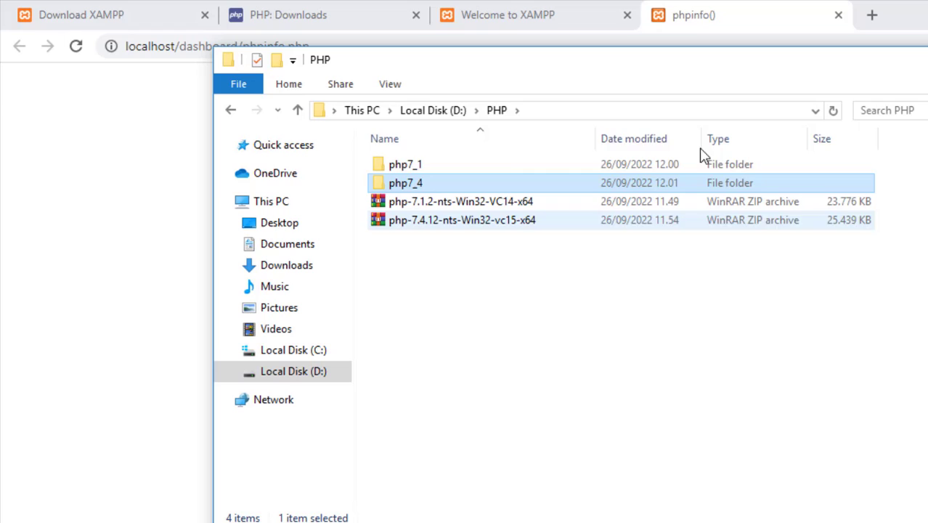
# - Move the php-7.1.2 archive into the php7_1 folder and the php-7.4.12 archive into php7_4
pyautogui.click(457, 201)
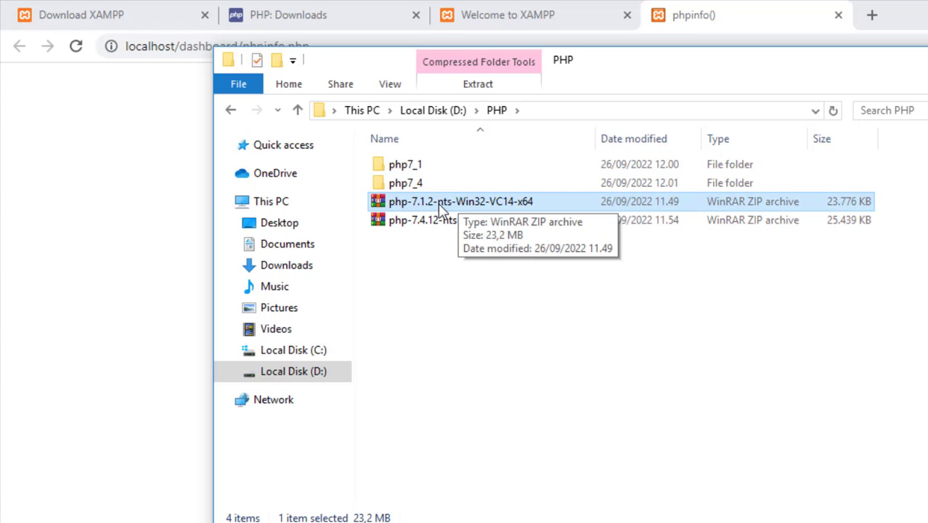
pyautogui.moveTo(443, 207); pyautogui.dragTo(451, 171)
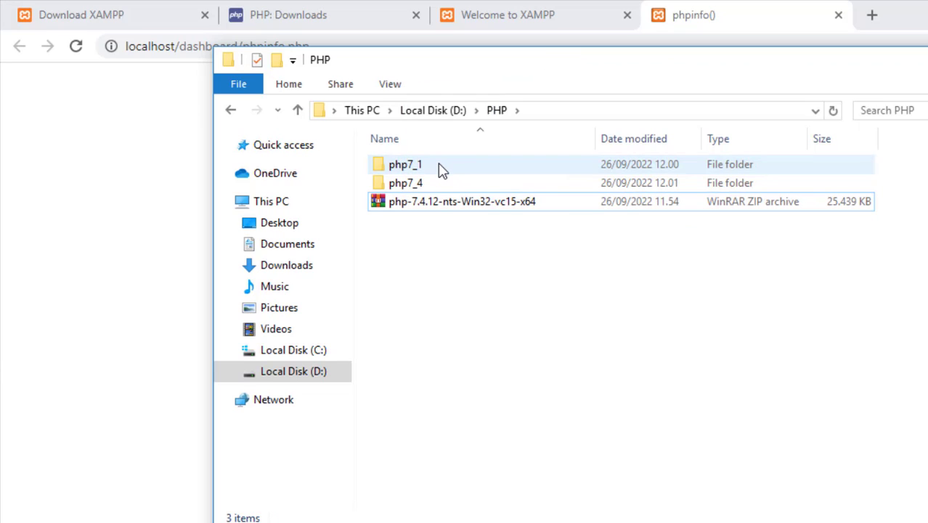
pyautogui.click(441, 171)
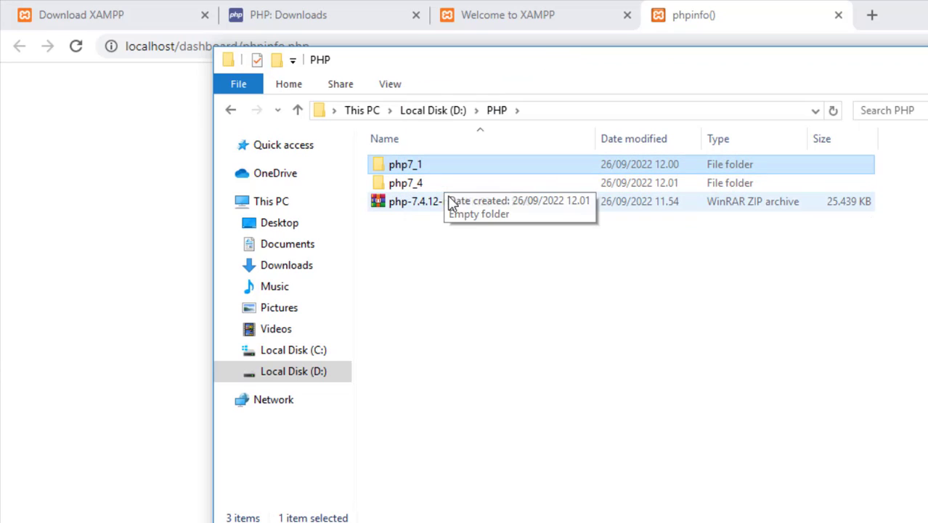
pyautogui.moveTo(448, 203); pyautogui.dragTo(451, 183)
# - Extract the php-7.1.2-nts-Win32-VC14-x64 archive directly inside the php7_1 folder
pyautogui.doubleClick(453, 169)
pyautogui.click(451, 173)
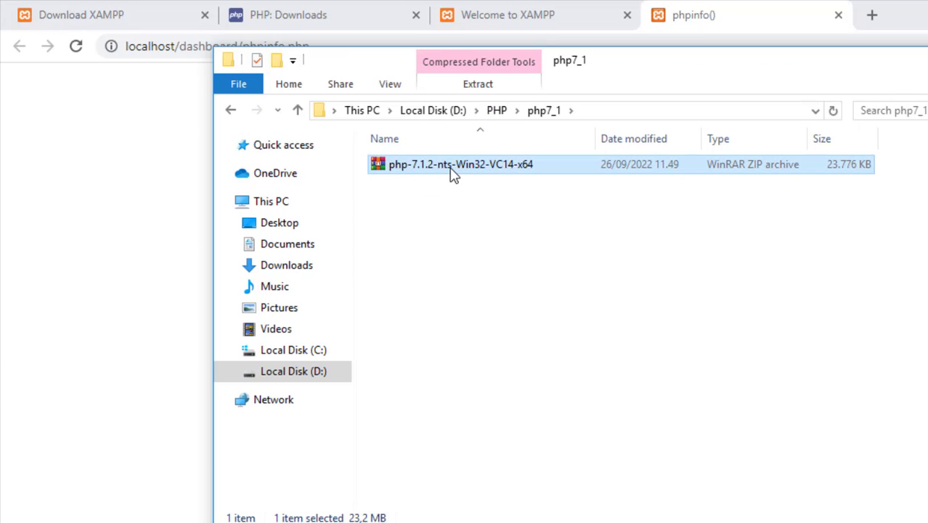
pyautogui.rightClick(450, 169)
pyautogui.click(539, 241)
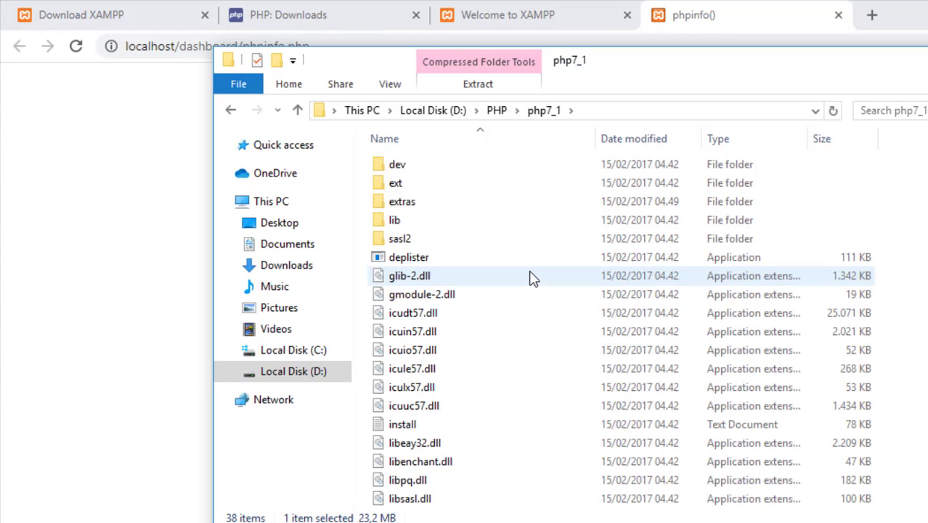
# - Delete the php-7.1.2-nts-Win32-VC14-x64 archive from the php7_1 folder, keeping the extracted files
pyautogui.scroll(-7, 623, 331)
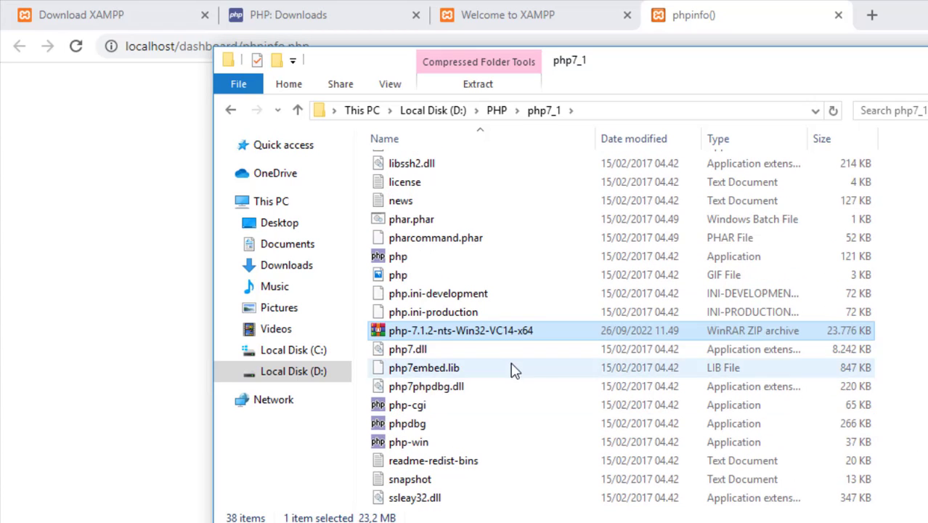
pyautogui.click(498, 332)
pyautogui.press('BackSpace')
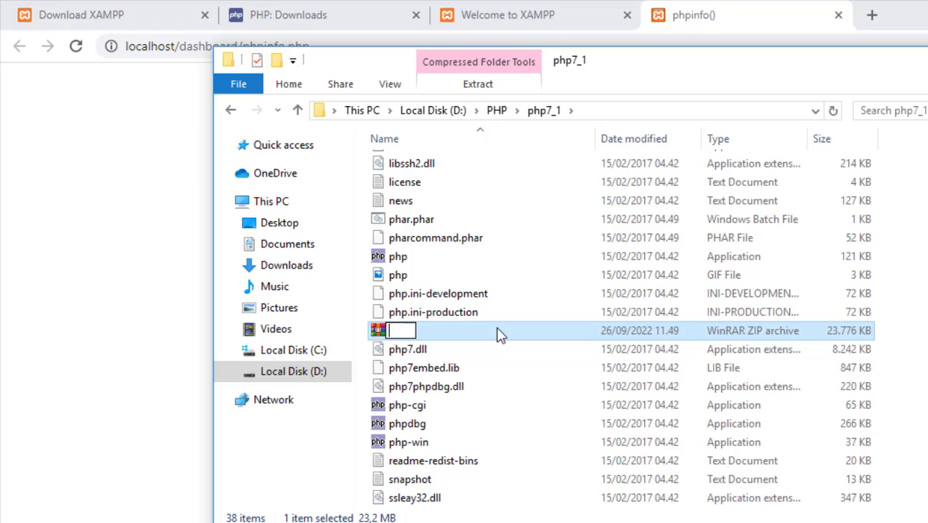
pyautogui.click(498, 336)
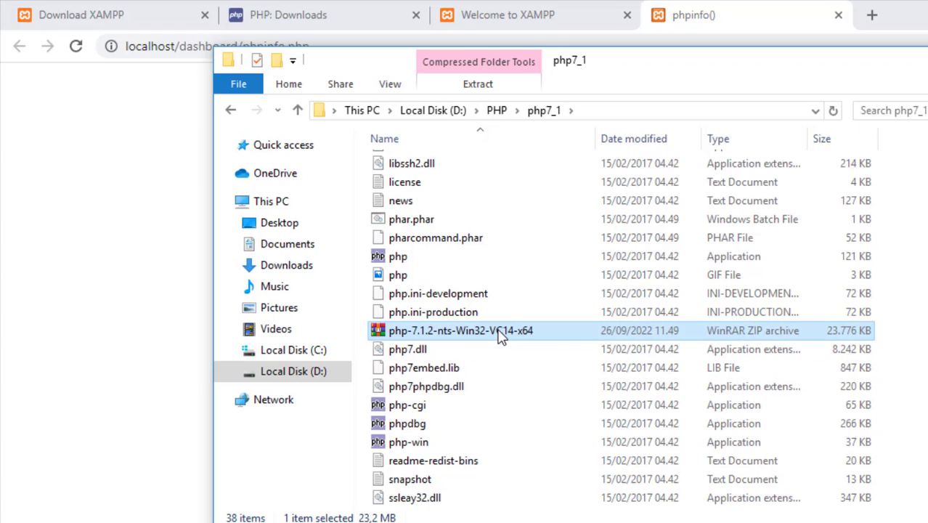
pyautogui.click(499, 336)
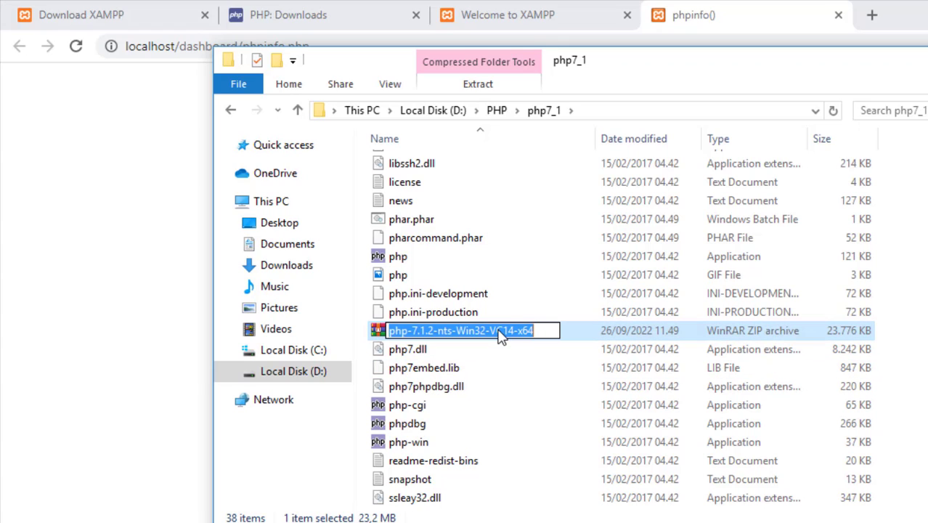
pyautogui.press('Escape')
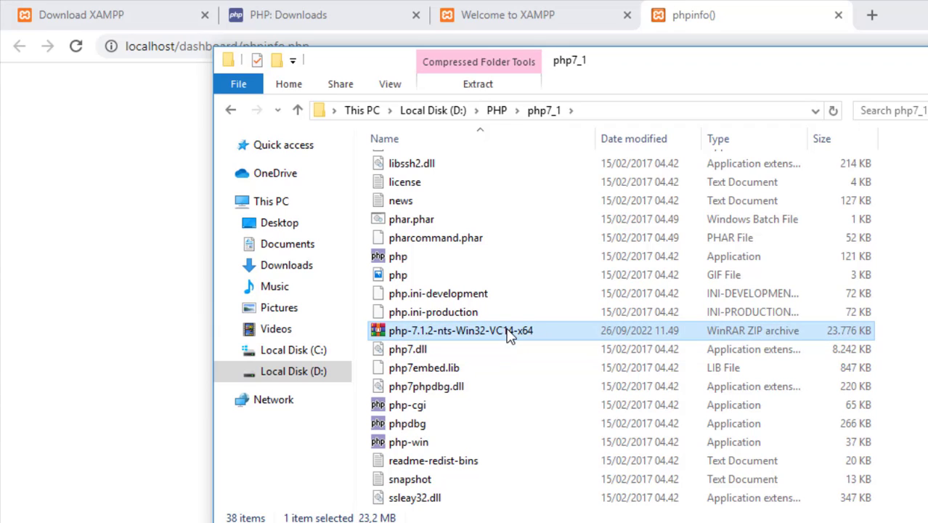
pyautogui.press('Delete')
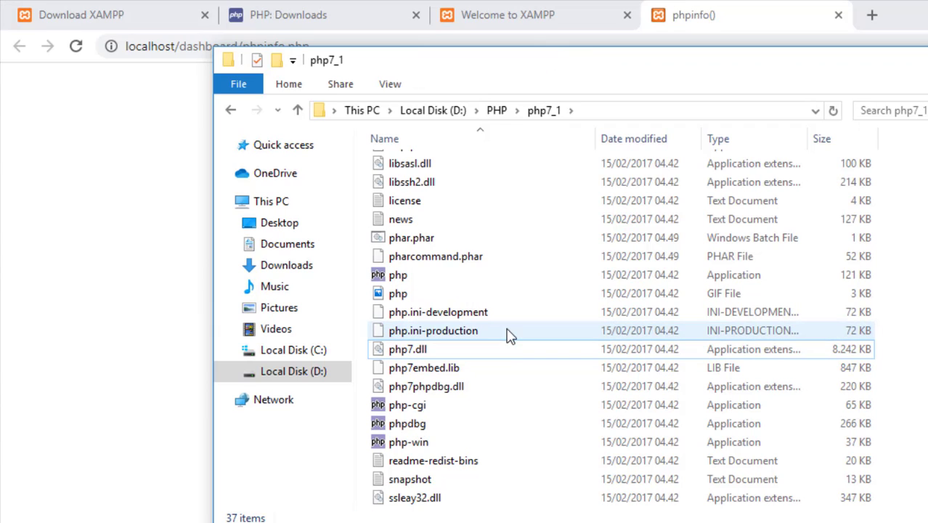
# - Extract the php-7.4.12-nts-Win32-vc15-x64 archive directly inside the php7_4 folder
pyautogui.click(495, 110)
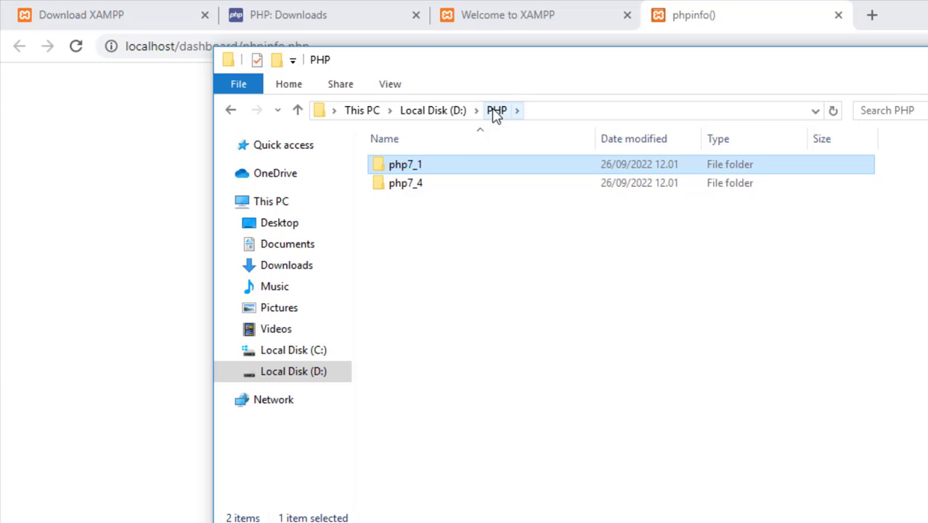
pyautogui.doubleClick(451, 185)
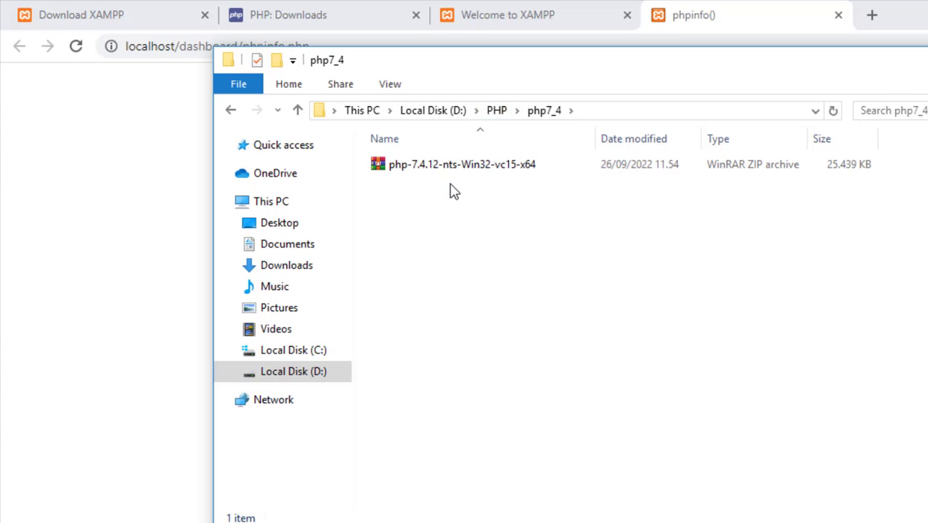
pyautogui.click(498, 172)
pyautogui.rightClick(498, 172)
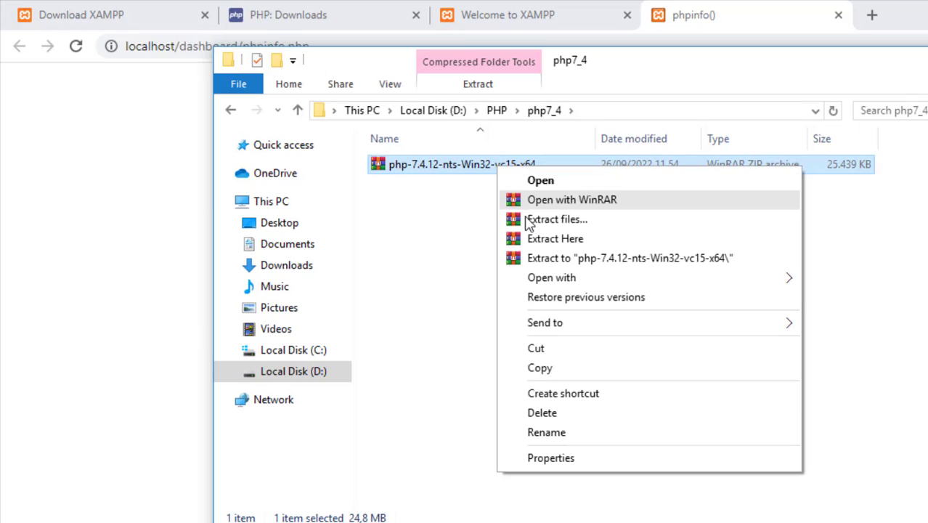
pyautogui.click(550, 245)
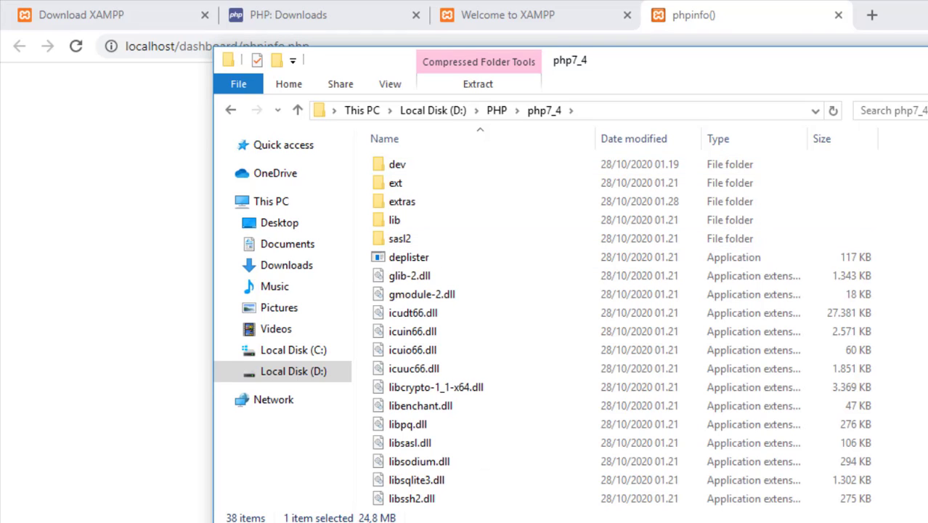
pyautogui.scroll(-6, 581, 189)
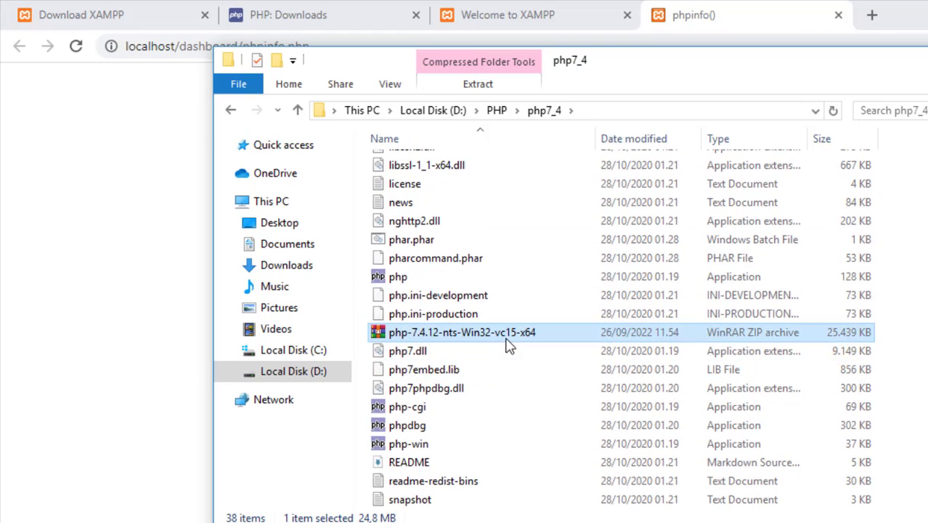
# - Delete the php-7.4.12-nts-Win32-vc15-x64 archive from the php7_4 folder and return to the parent PHP folder
pyautogui.press('Delete')
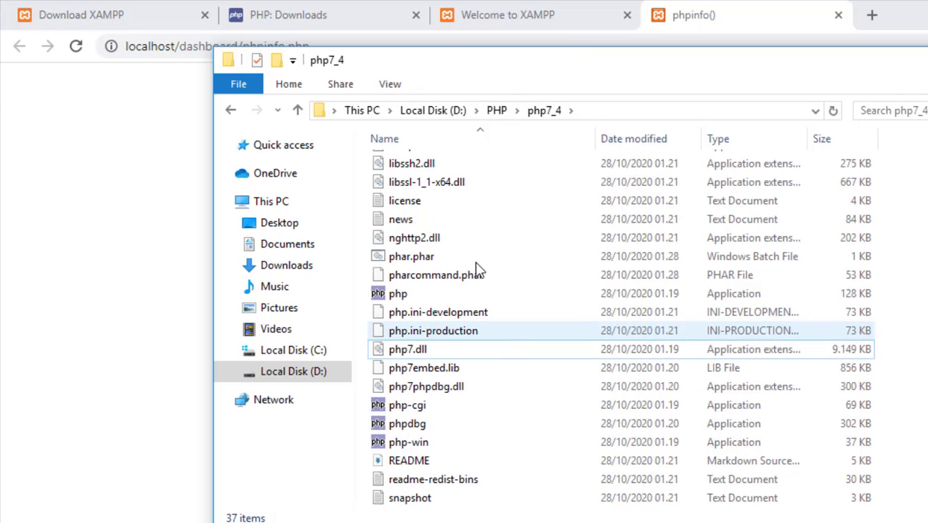
pyautogui.click(498, 111)
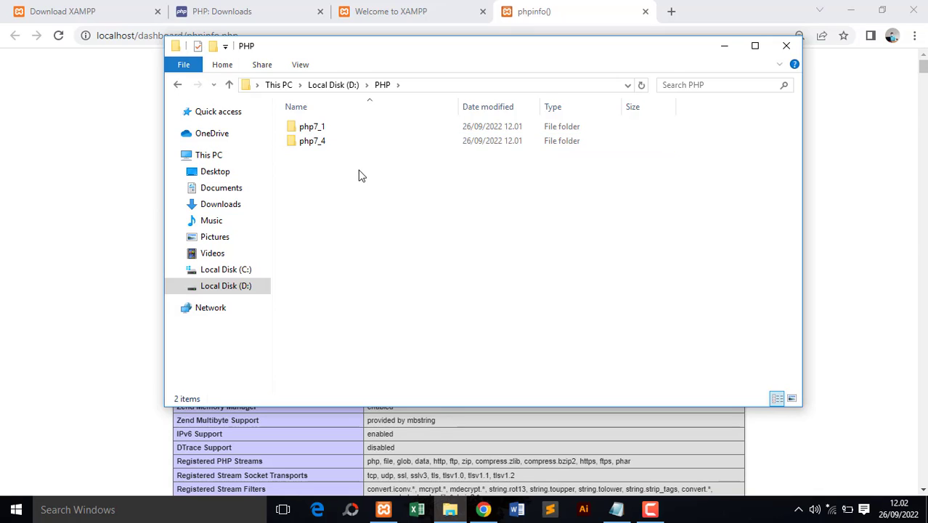
# - Move the php7_1 and php7_4 folders from D:\PHP into C:\xampp
pyautogui.moveTo(358, 175); pyautogui.dragTo(341, 136)
pyautogui.rightClick(342, 136)
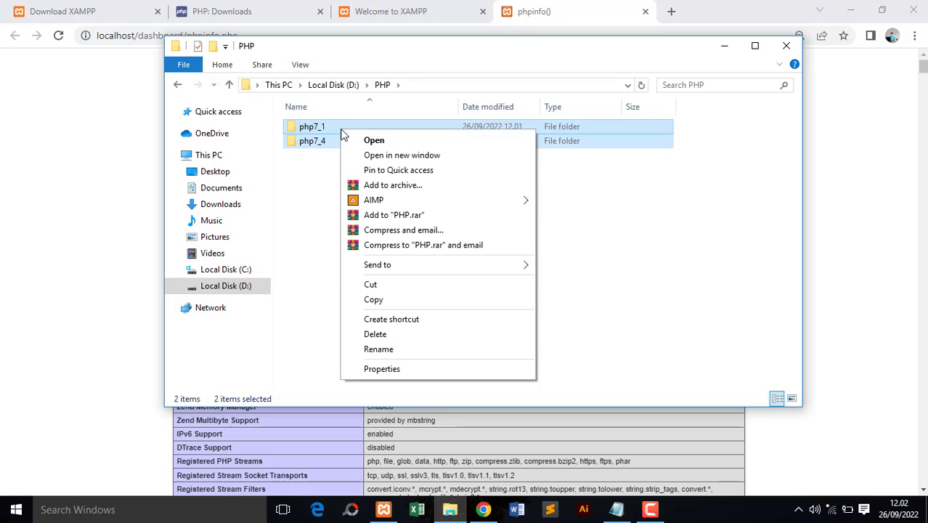
pyautogui.click(383, 287)
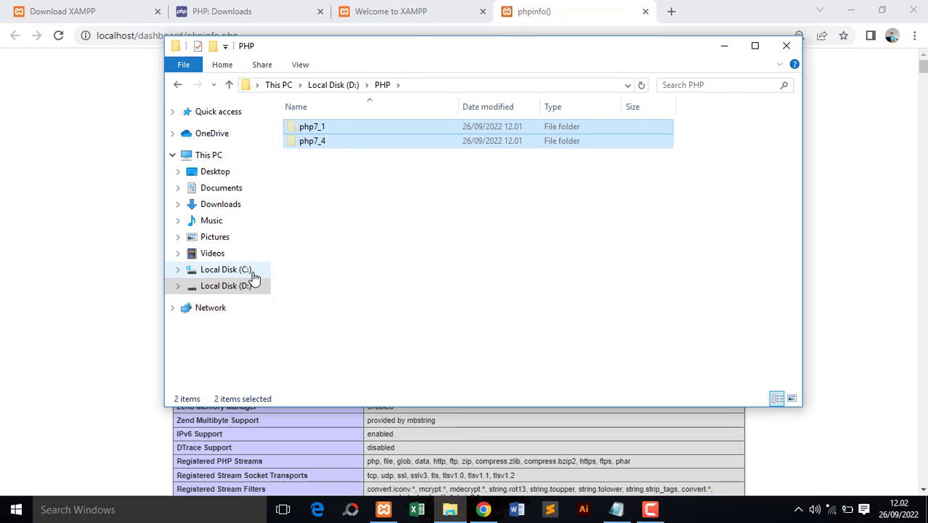
pyautogui.click(246, 271)
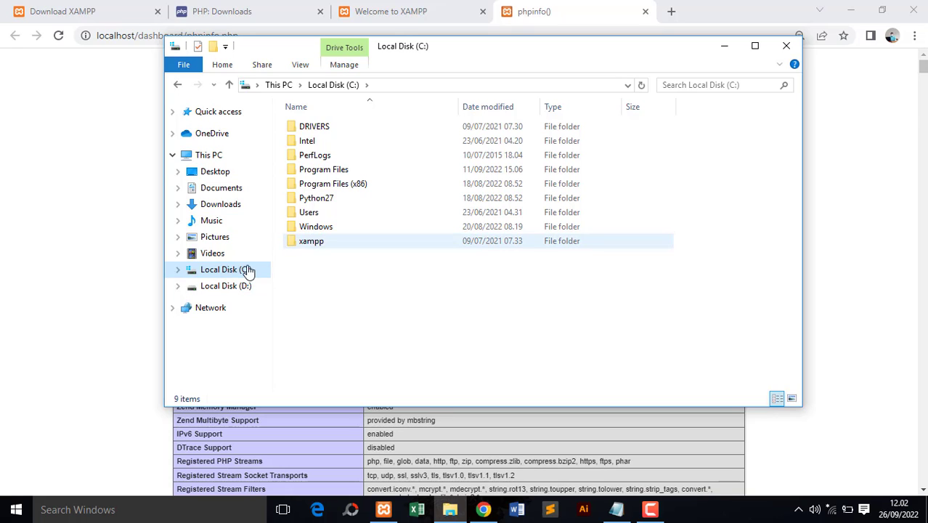
pyautogui.doubleClick(323, 241)
pyautogui.rightClick(685, 235)
pyautogui.click(717, 327)
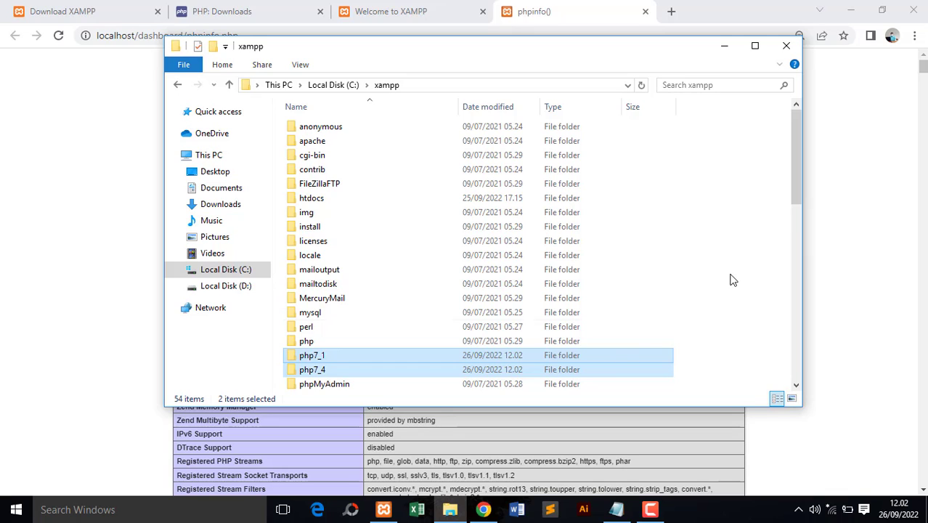
# - Duplicate the php.ini-production file inside the C:\xampp\php7_1 folder
pyautogui.moveTo(796, 186); pyautogui.dragTo(795, 231)
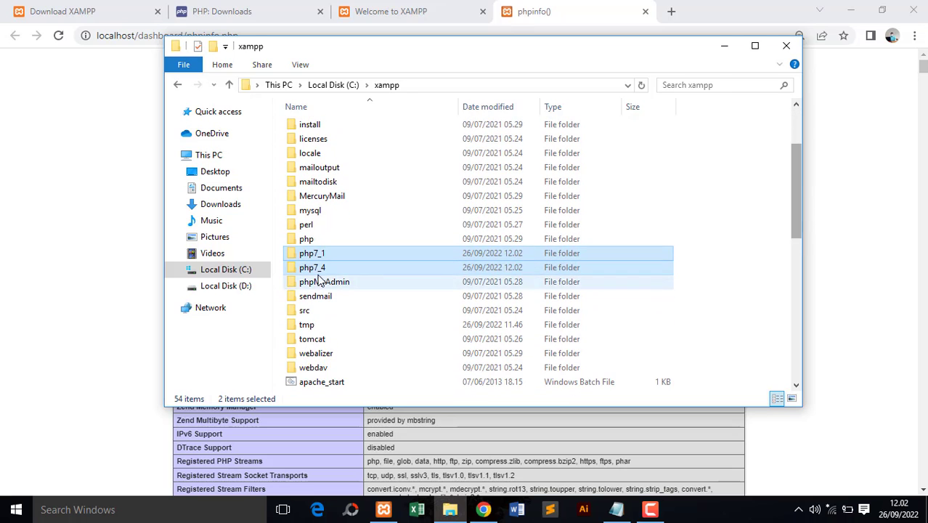
pyautogui.doubleClick(328, 254)
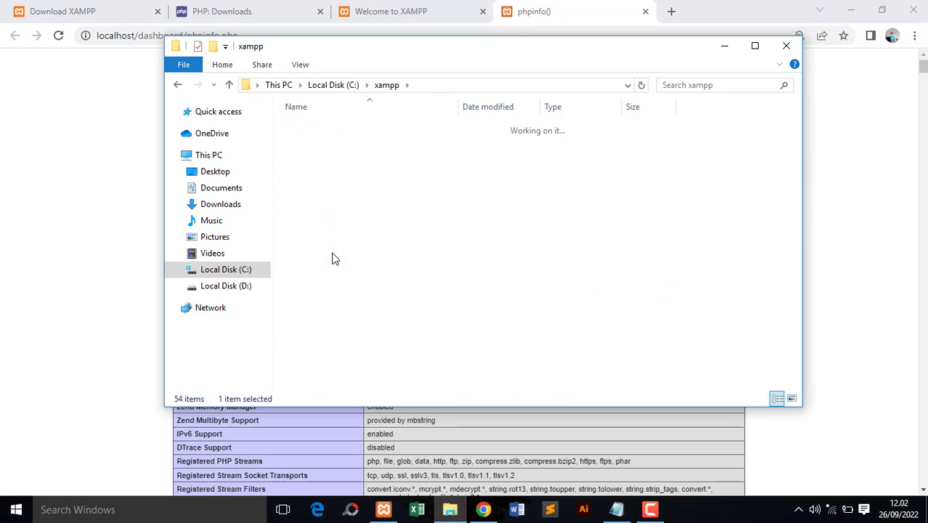
pyautogui.moveTo(797, 154); pyautogui.dragTo(787, 296)
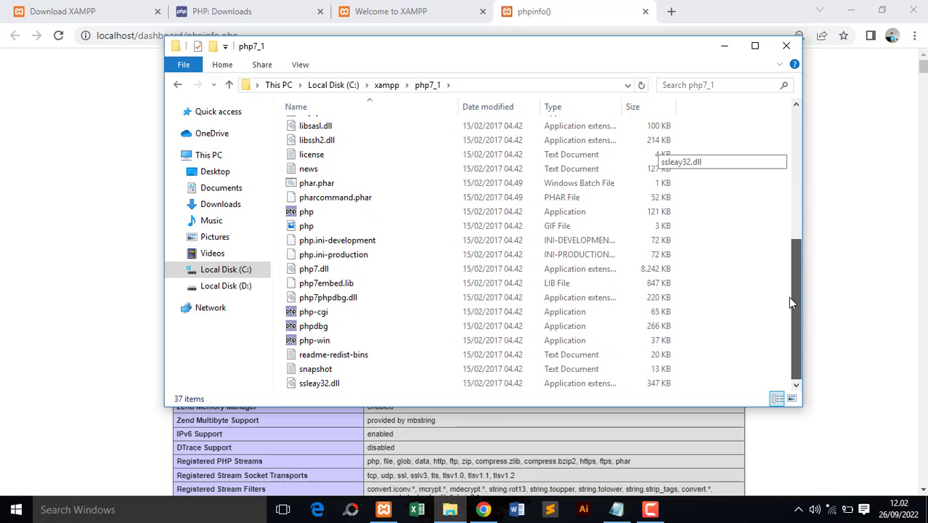
pyautogui.click(356, 259)
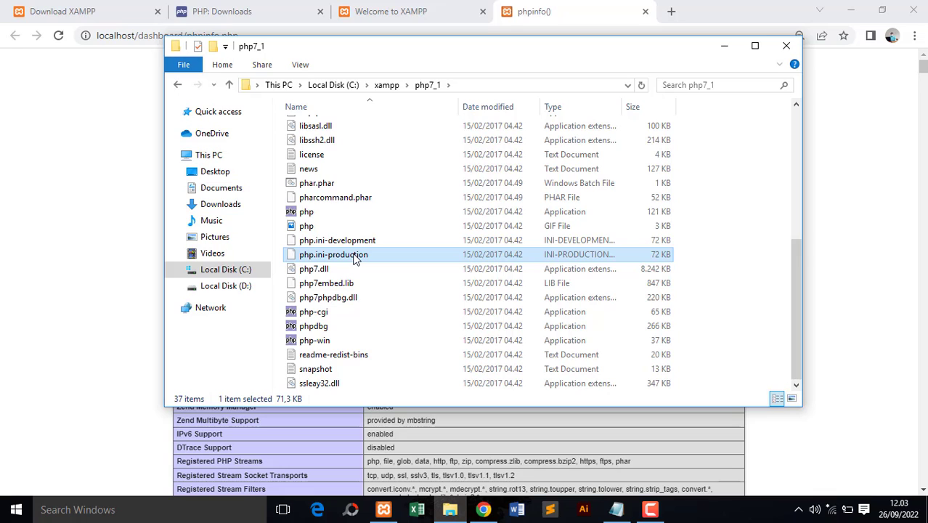
pyautogui.rightClick(361, 262)
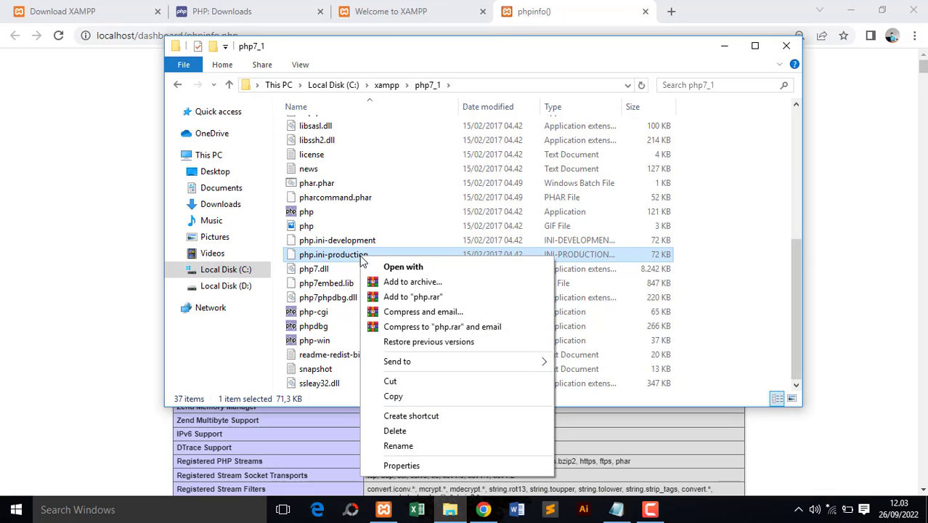
pyautogui.click(404, 396)
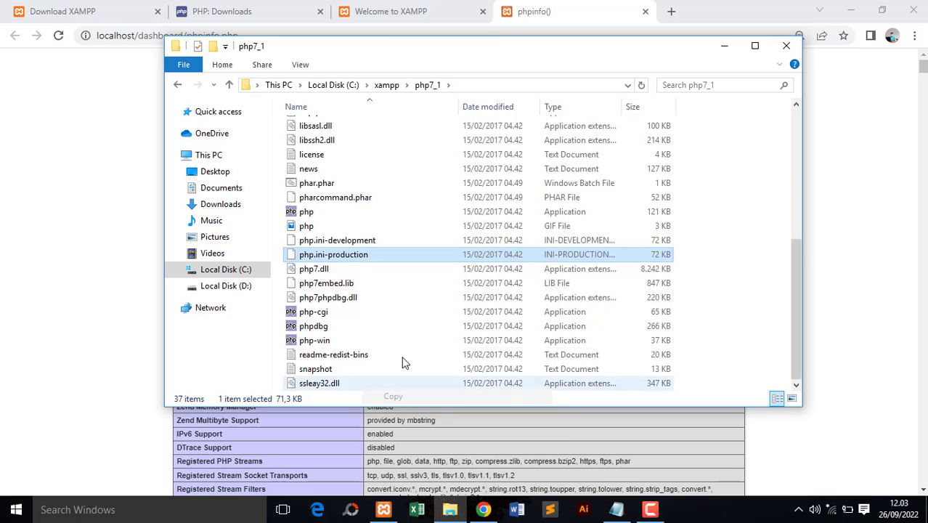
pyautogui.rightClick(411, 312)
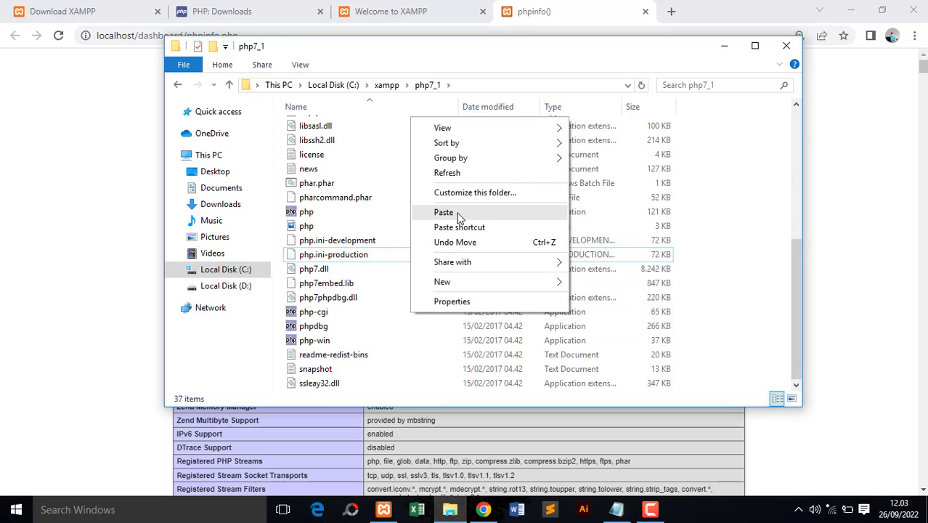
pyautogui.click(445, 212)
# - Rename the copy of php.ini-production to php.ini, accepting the file extension change
pyautogui.rightClick(362, 197)
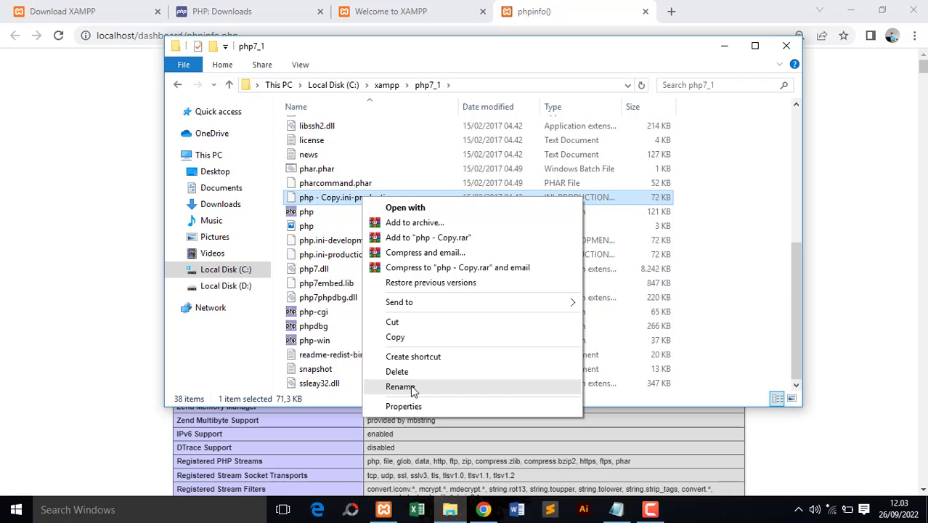
pyautogui.click(400, 386)
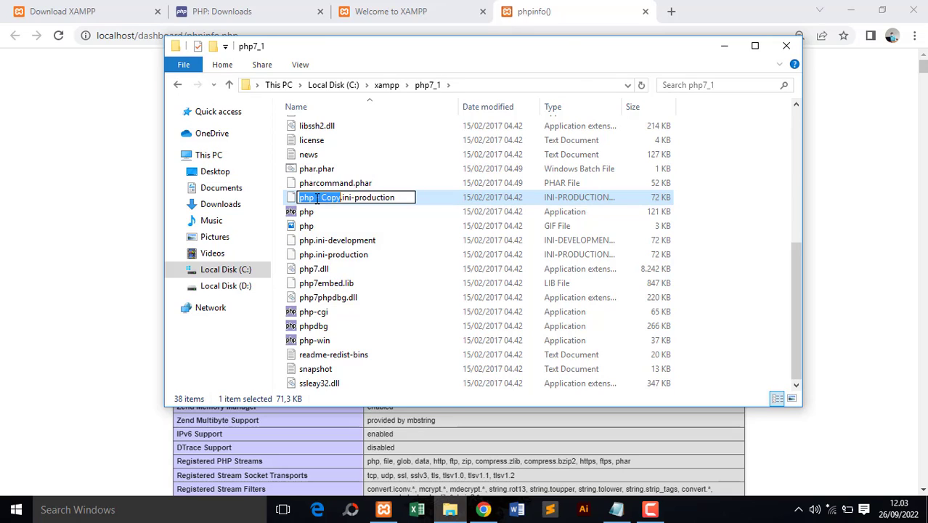
pyautogui.moveTo(404, 198); pyautogui.dragTo(314, 198)
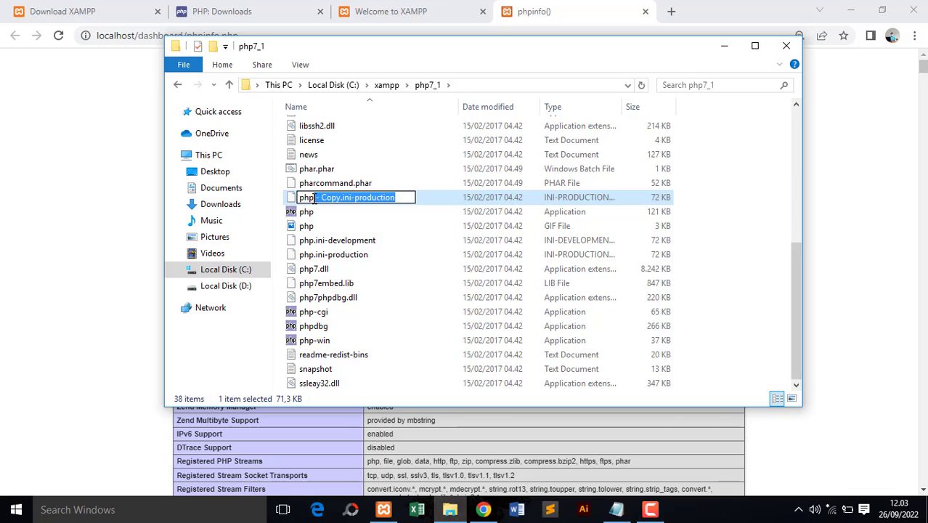
pyautogui.moveTo(317, 198)
pyautogui.mouseDown()
pyautogui.moveTo(342, 201)
pyautogui.moveTo(315, 203)
pyautogui.mouseUp()
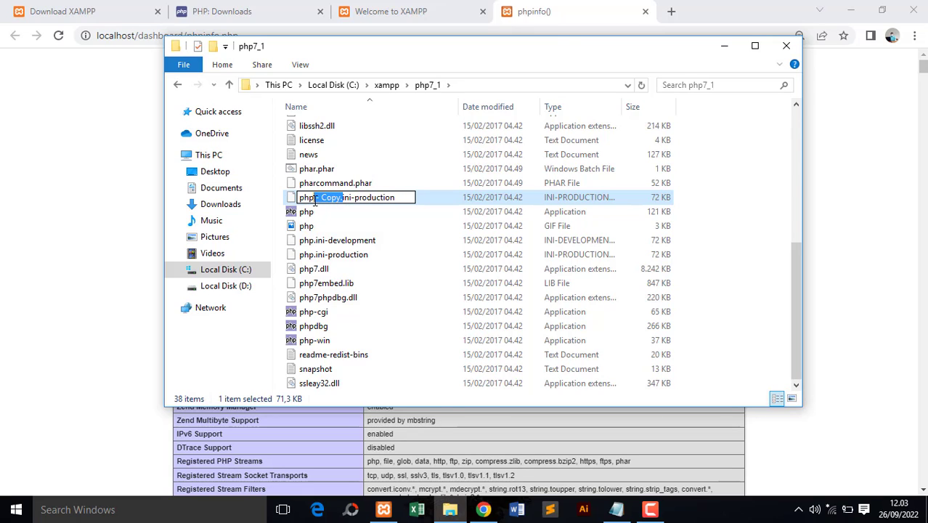
pyautogui.press('BackSpace')
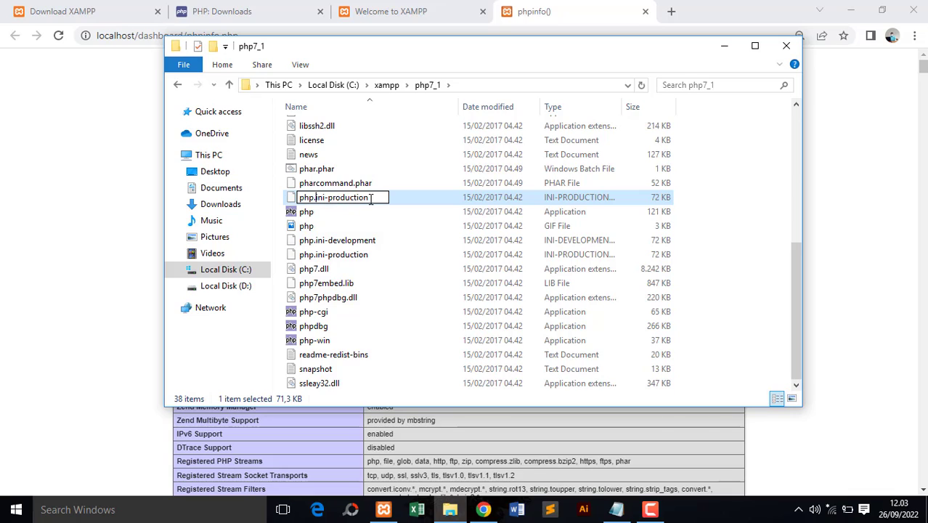
pyautogui.moveTo(372, 200); pyautogui.dragTo(326, 201)
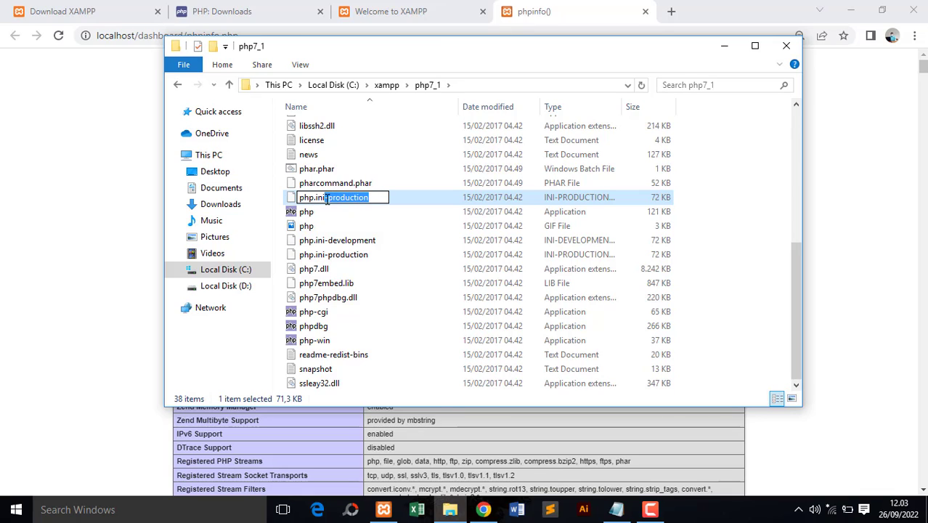
pyautogui.press('BackSpace')
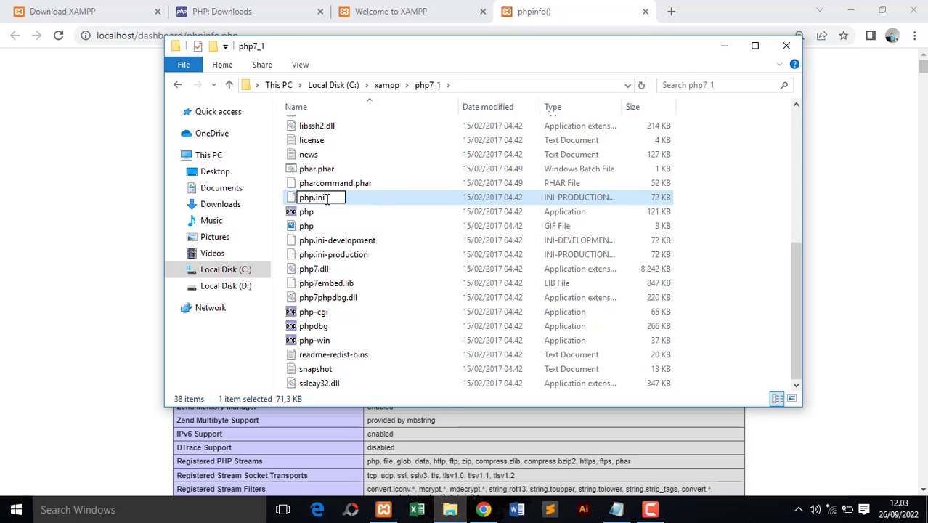
pyautogui.press('Return')
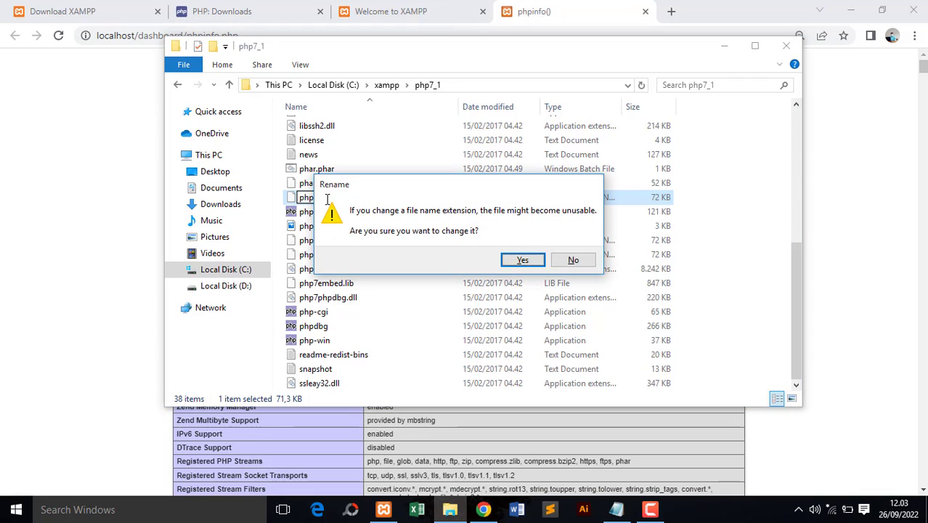
pyautogui.click(514, 262)
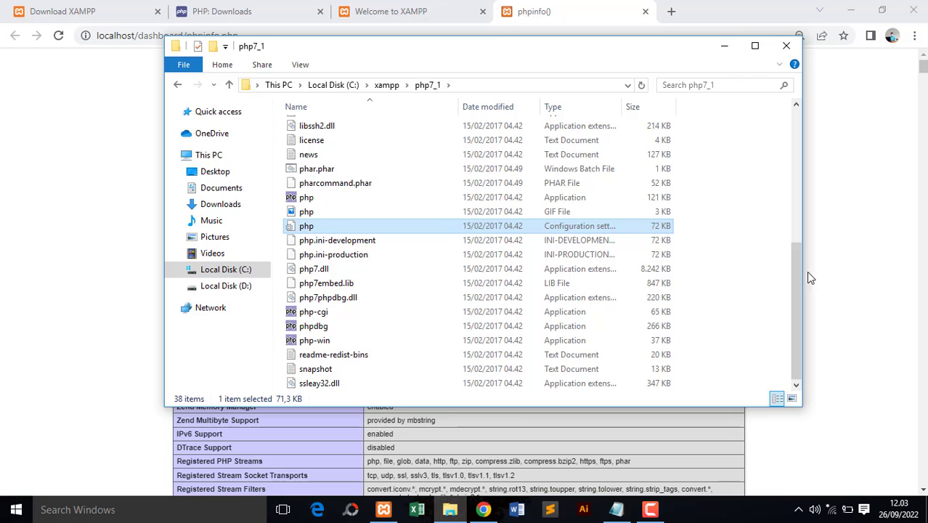
# - Open the new php.ini configuration file from the php7_1 folder in Visual Studio Code
pyautogui.moveTo(802, 290)
pyautogui.mouseDown()
pyautogui.moveTo(806, 141)
pyautogui.moveTo(803, 293)
pyautogui.mouseUp()
pyautogui.rightClick(372, 230)
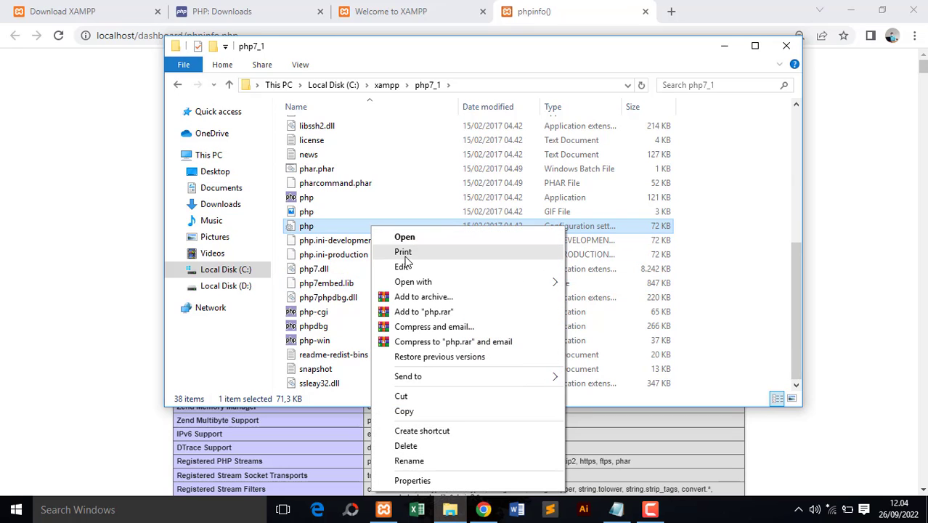
pyautogui.moveTo(442, 286)
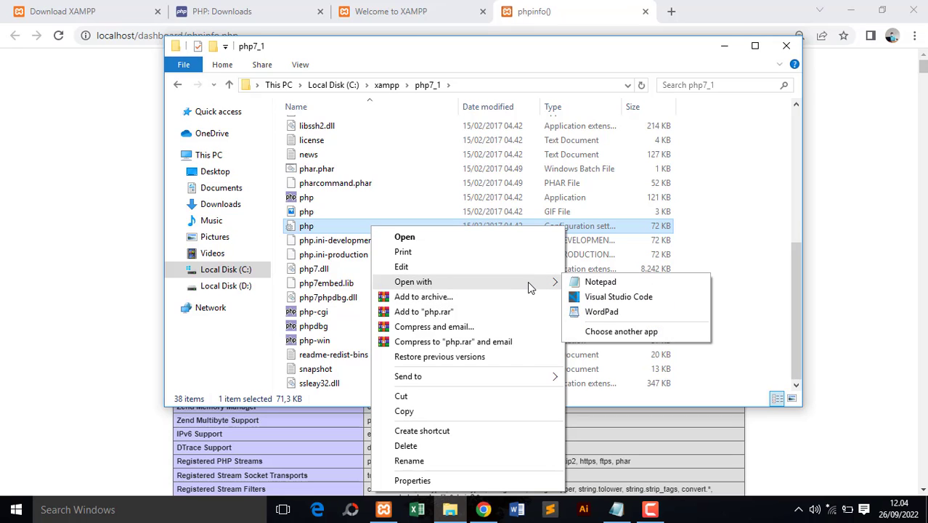
pyautogui.click(606, 297)
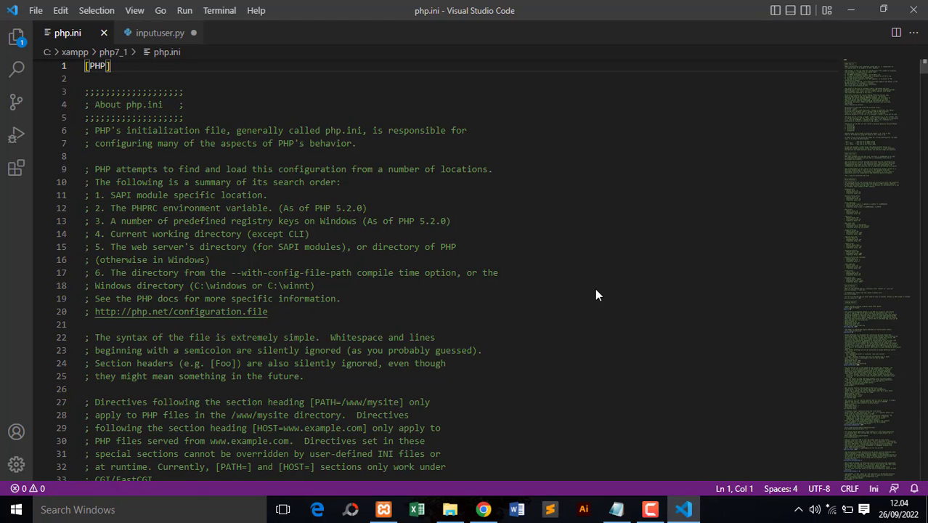
# - Search php.ini for "extension" and look through the file for the extension settings
pyautogui.hotkey('ctrl', 'f')
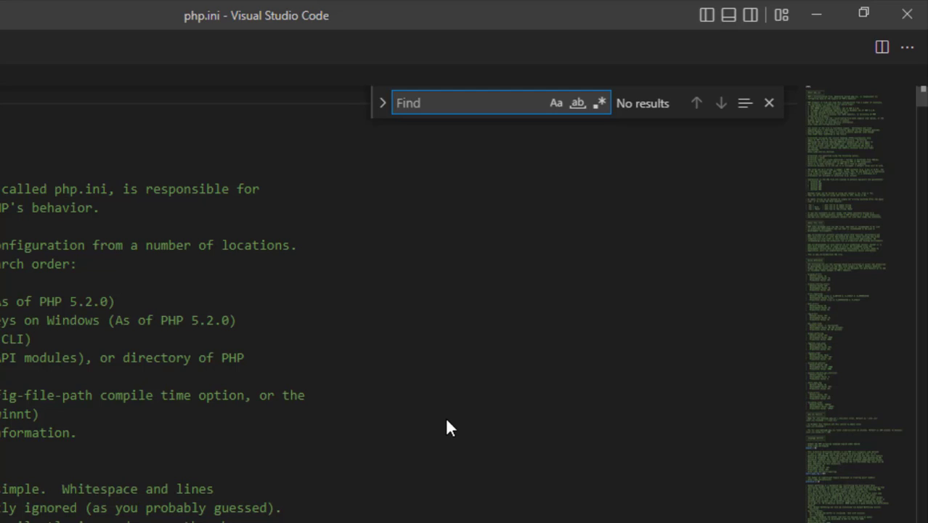
pyautogui.write('exten')
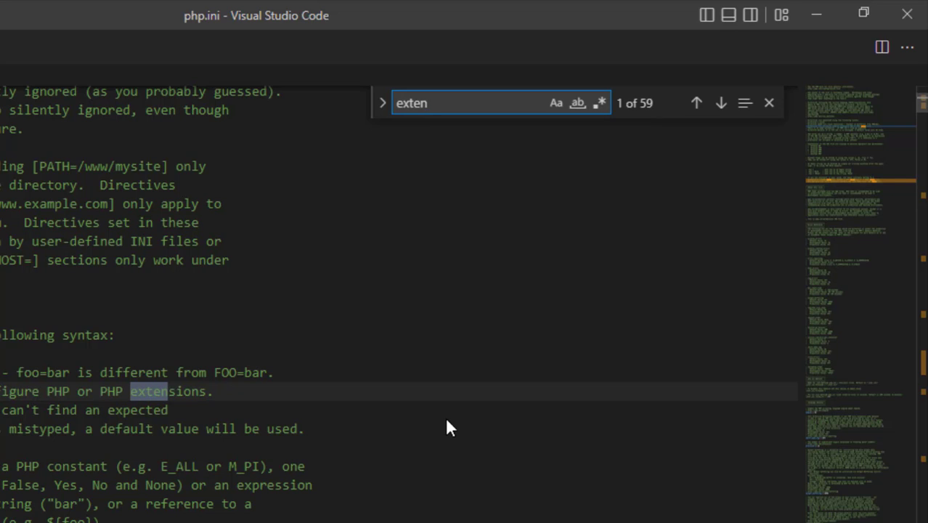
pyautogui.write('sion')
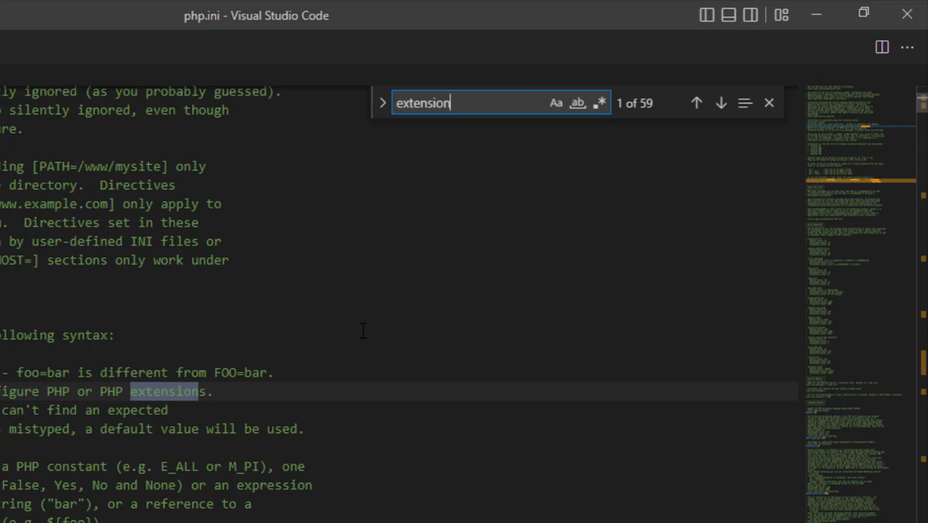
pyautogui.click(349, 376)
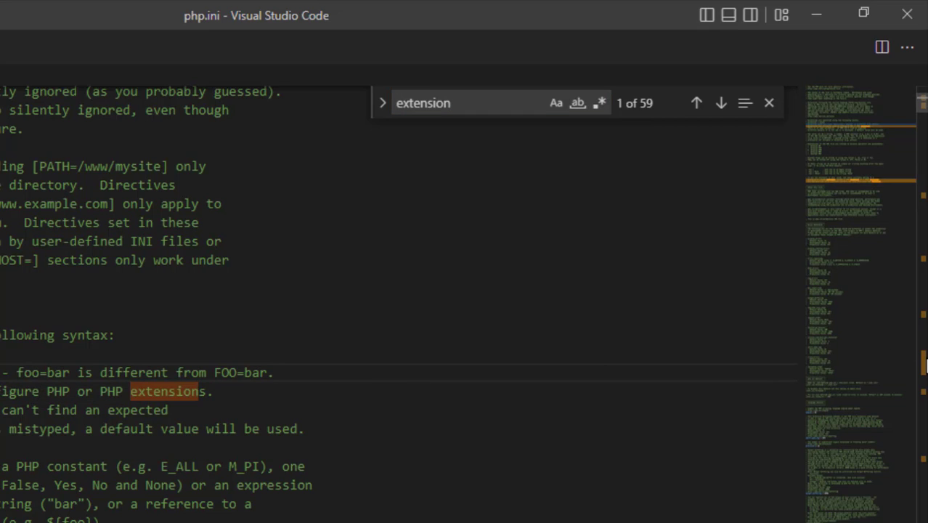
pyautogui.scroll(-5, 923, 120)
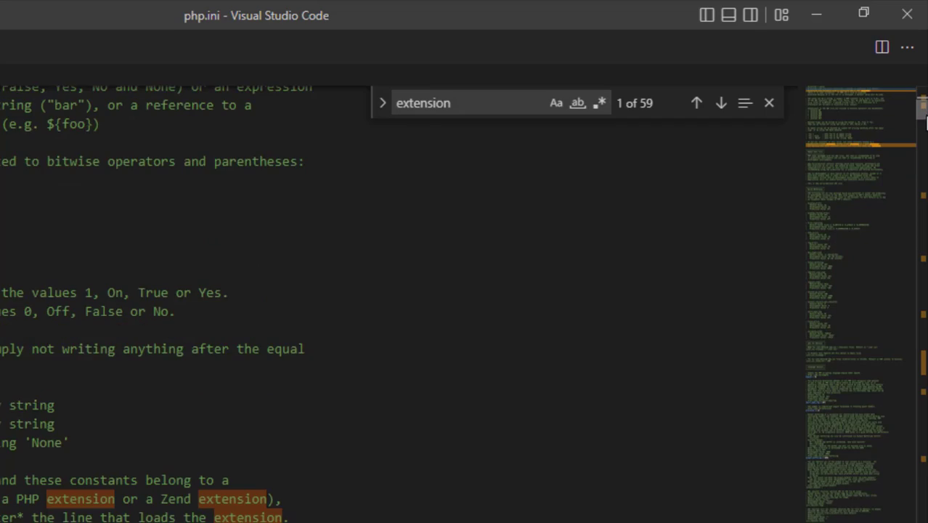
pyautogui.scroll(-10, 925, 120)
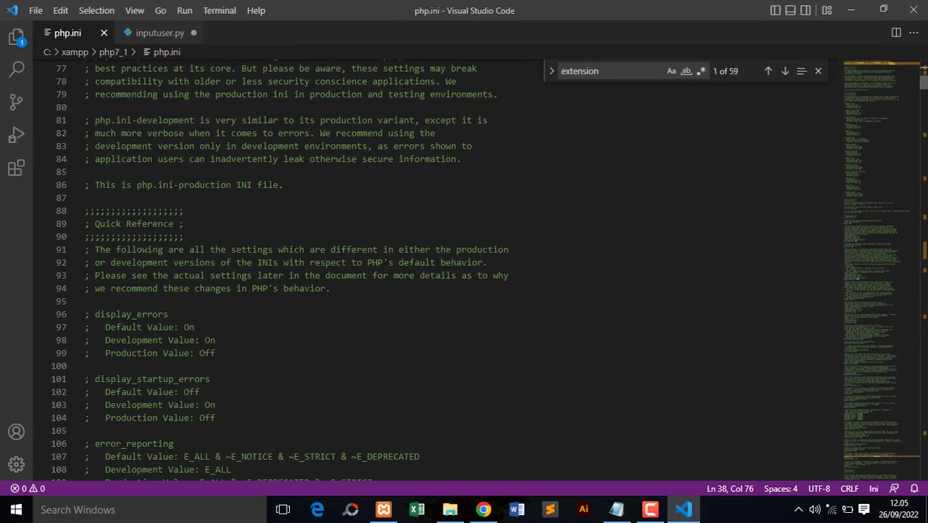
pyautogui.scroll(-10, 923, 120)
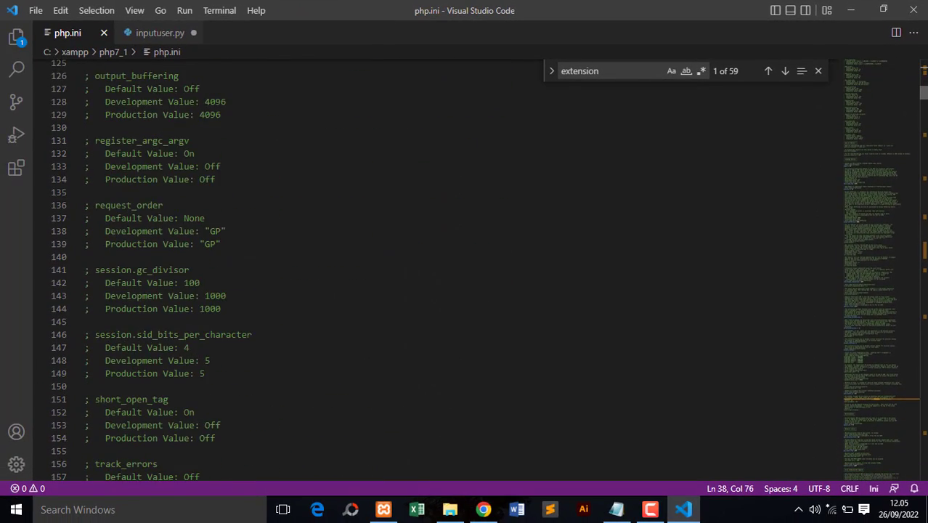
pyautogui.scroll(-12, 923, 120)
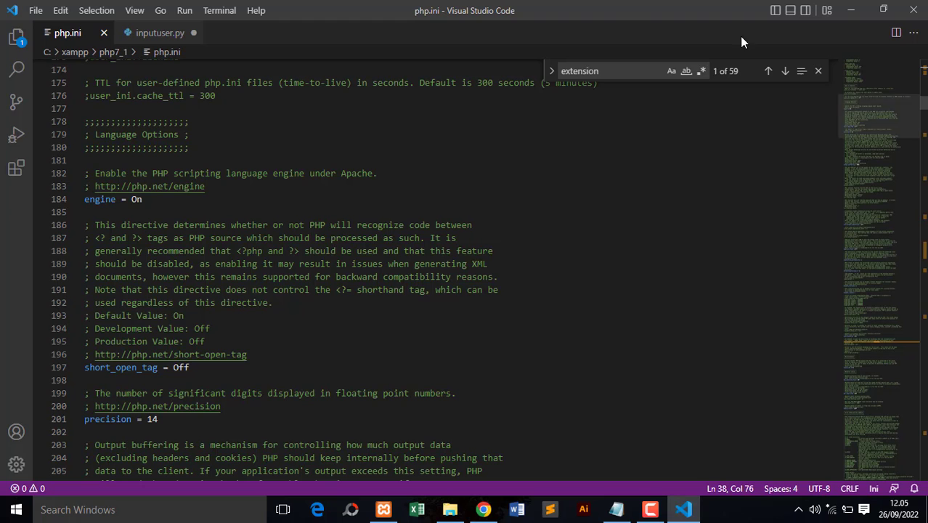
# - Find "extension_dir" in php.ini and uncomment the Windows line extension_dir = "ext"
pyautogui.click(621, 67)
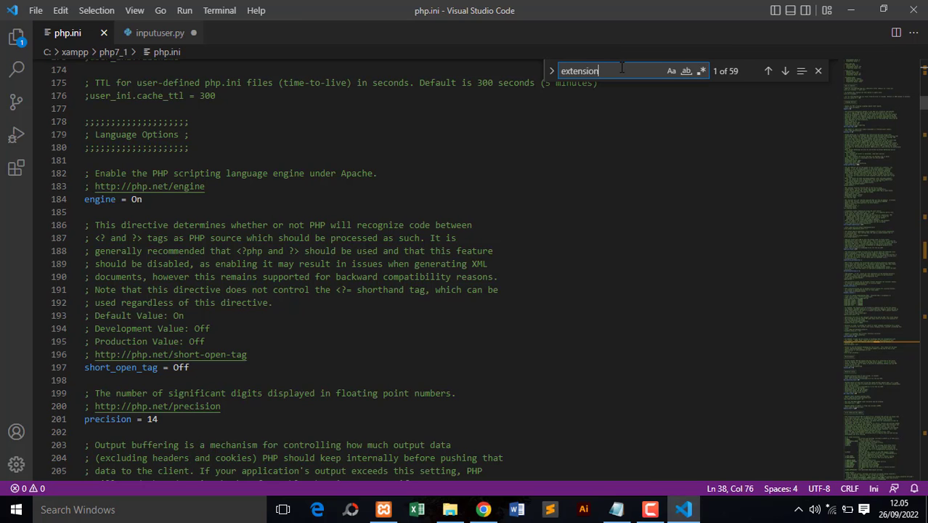
pyautogui.write('_dir')
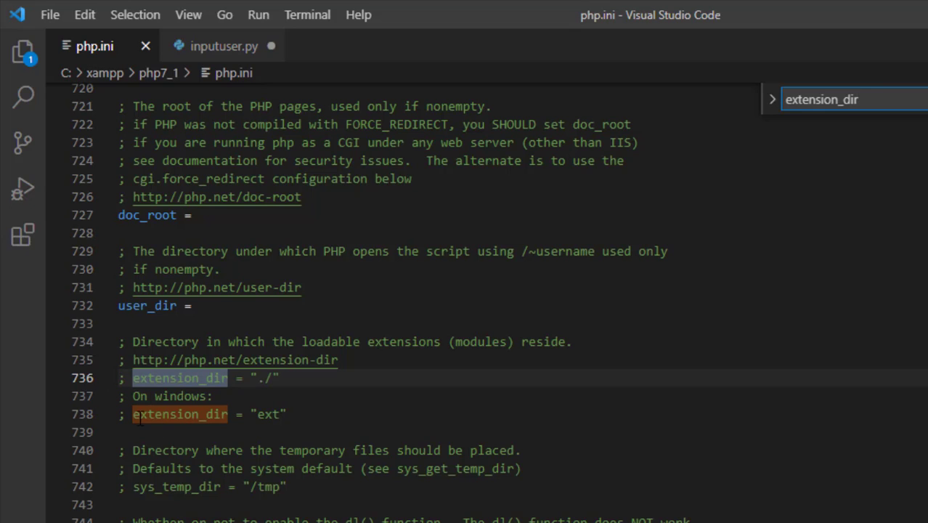
pyautogui.click(135, 414)
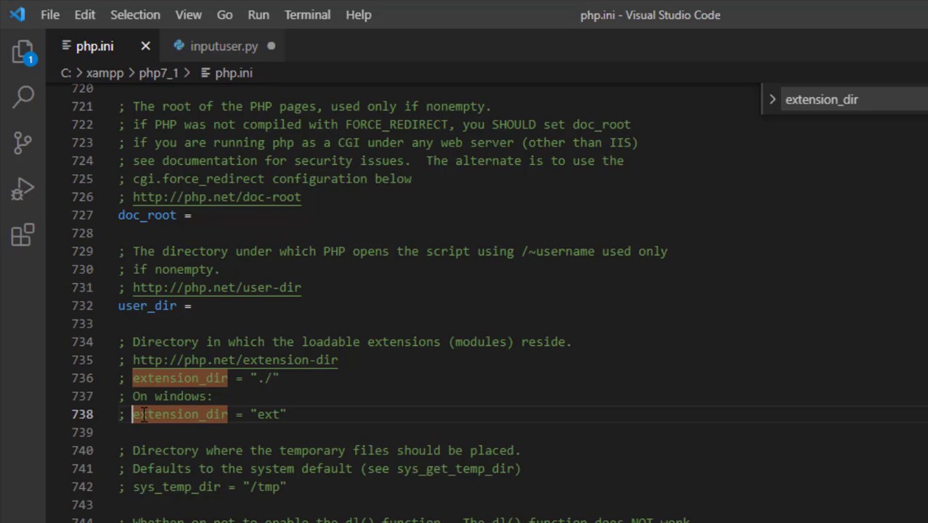
pyautogui.press('BackSpace')
pyautogui.press('BackSpace')
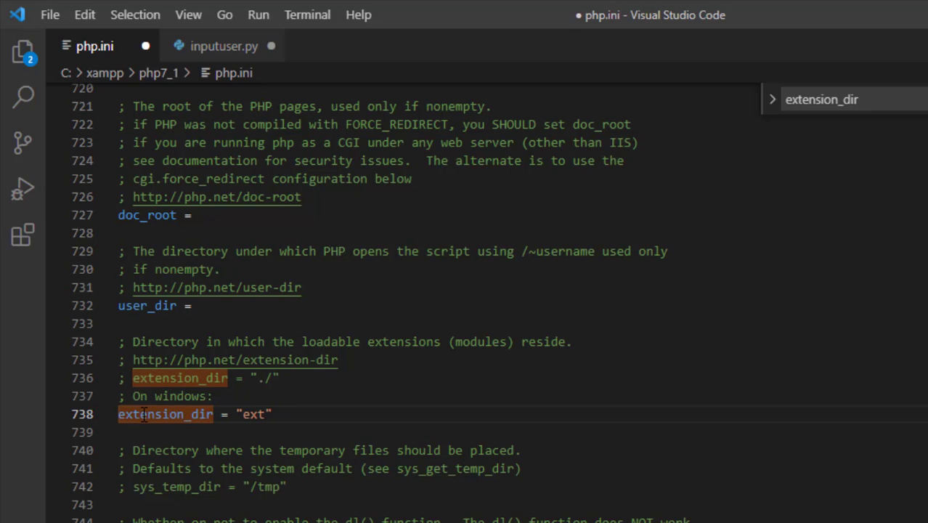
# - Enable the php_bz2.dll, php_curl.dll and php_fileinfo.dll extensions by uncommenting their lines in the Windows Extensions section
pyautogui.click(876, 101)
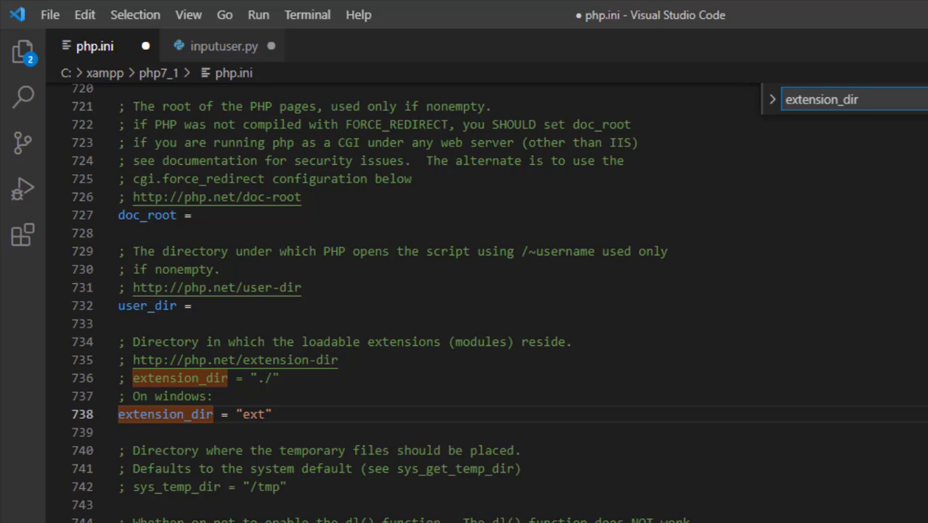
pyautogui.scroll(-20, 435, 290)
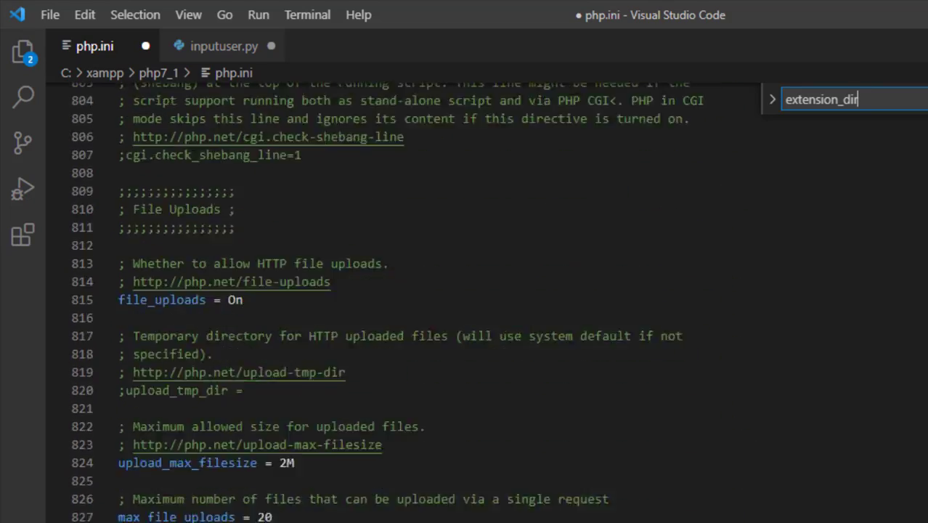
pyautogui.scroll(-17, 436, 290)
pyautogui.scroll(7, 436, 290)
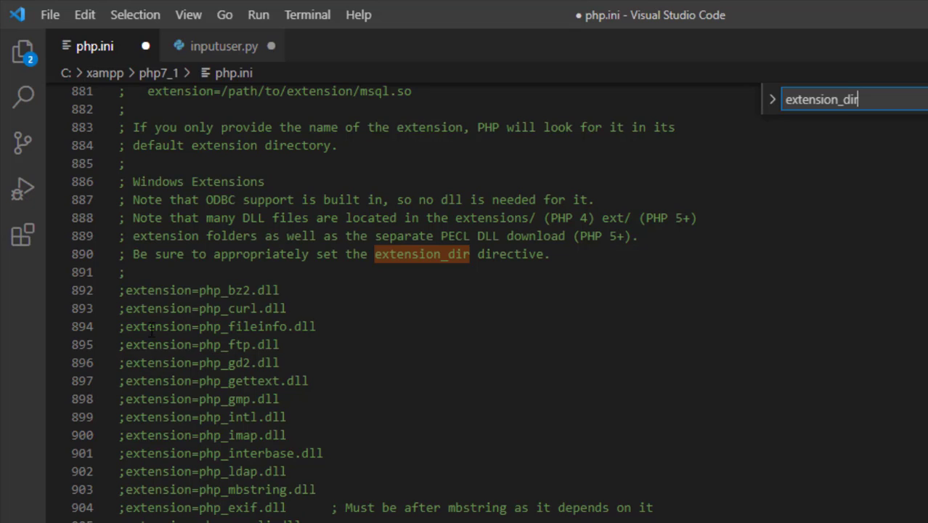
pyautogui.click(126, 291)
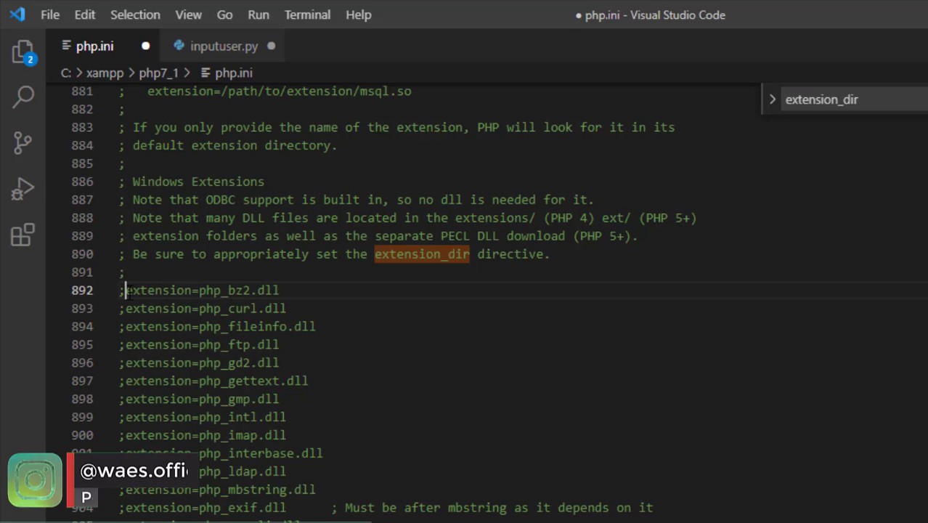
pyautogui.press('BackSpace')
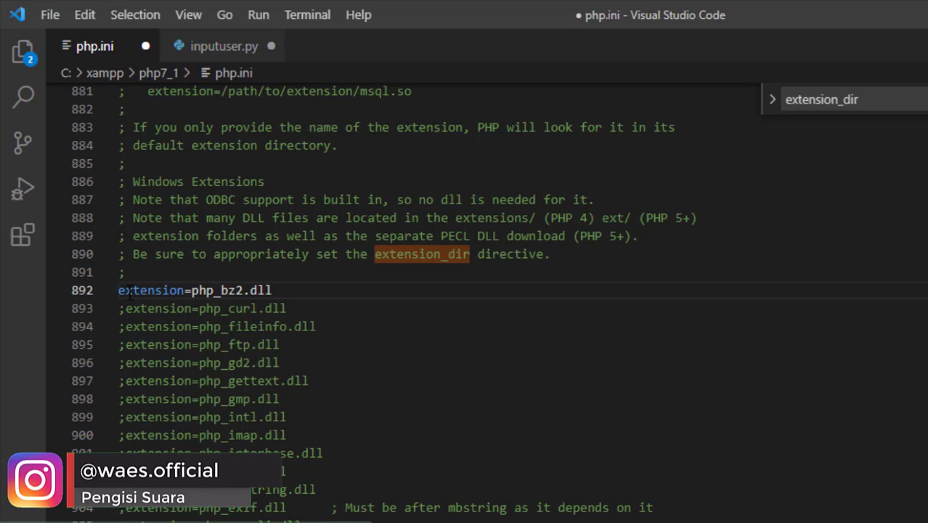
pyautogui.click(127, 308)
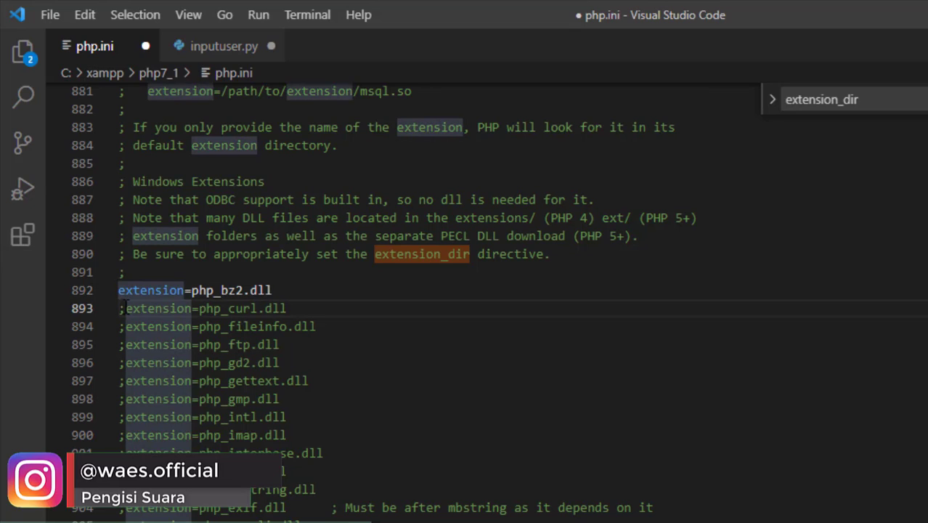
pyautogui.press('BackSpace')
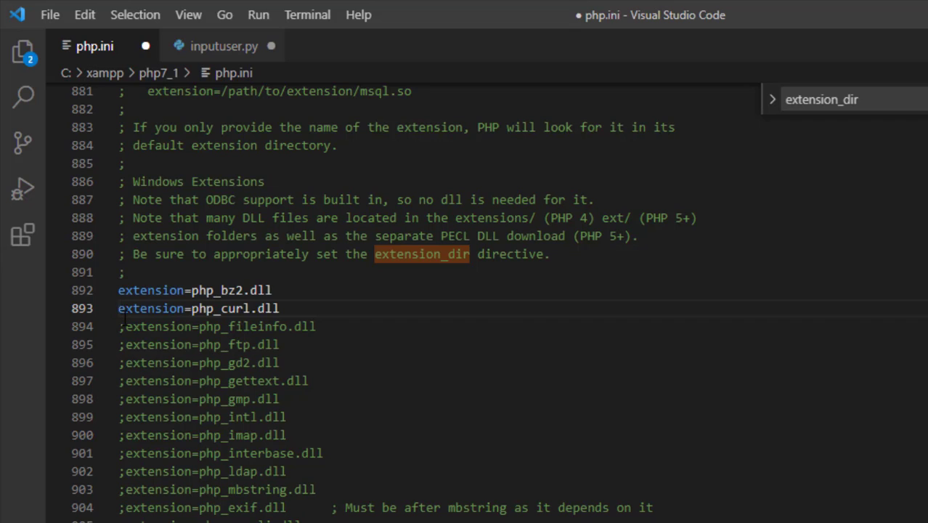
pyautogui.click(126, 326)
pyautogui.press('BackSpace')
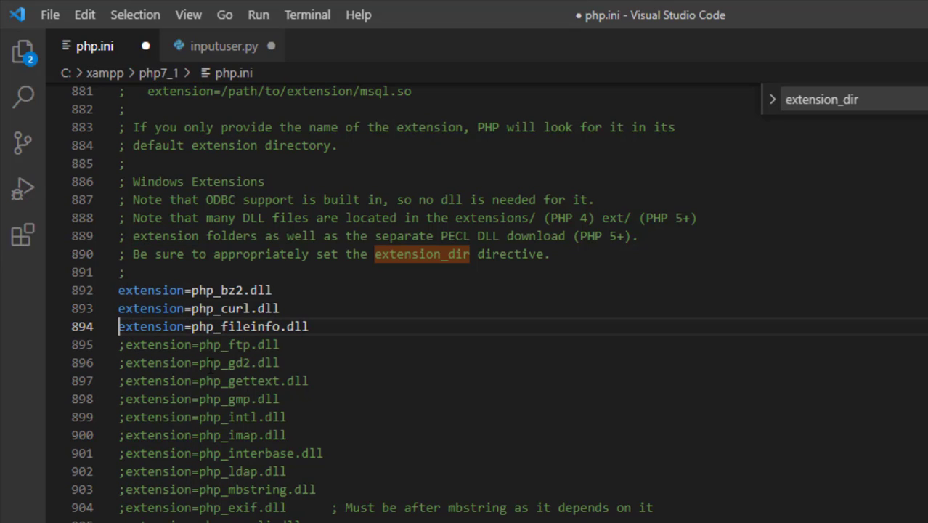
# - Uncomment the php_gd2.dll, php_gettext.dll, php_mbstring.dll and php_exif.dll extension lines
pyautogui.click(125, 363)
pyautogui.press('BackSpace')
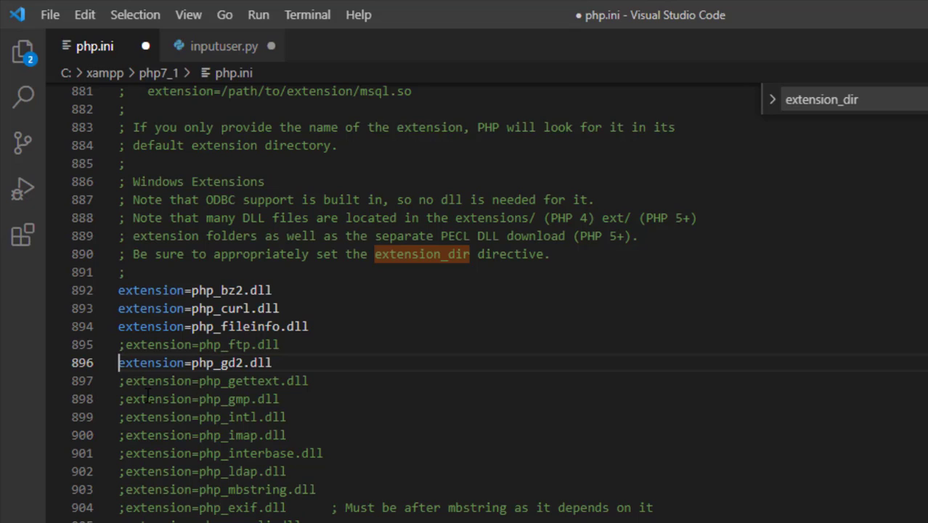
pyautogui.click(125, 381)
pyautogui.press('BackSpace')
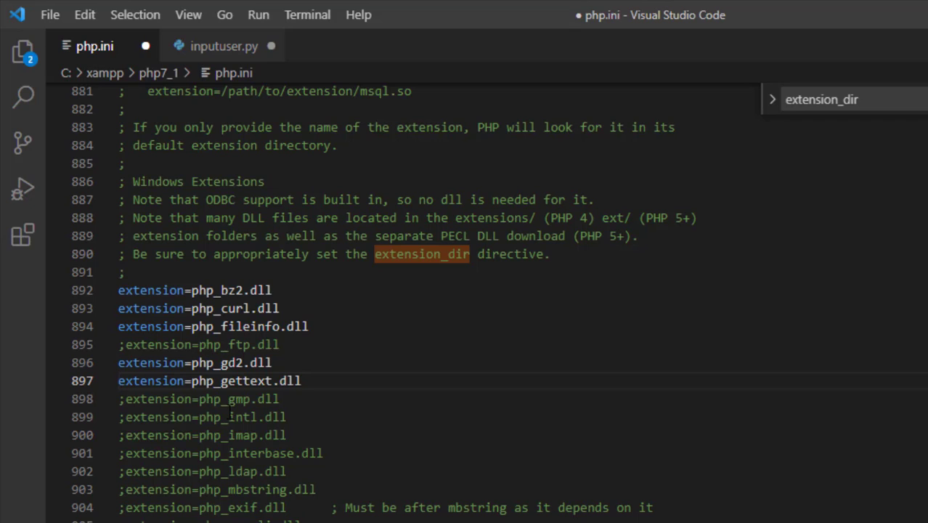
pyautogui.click(126, 489)
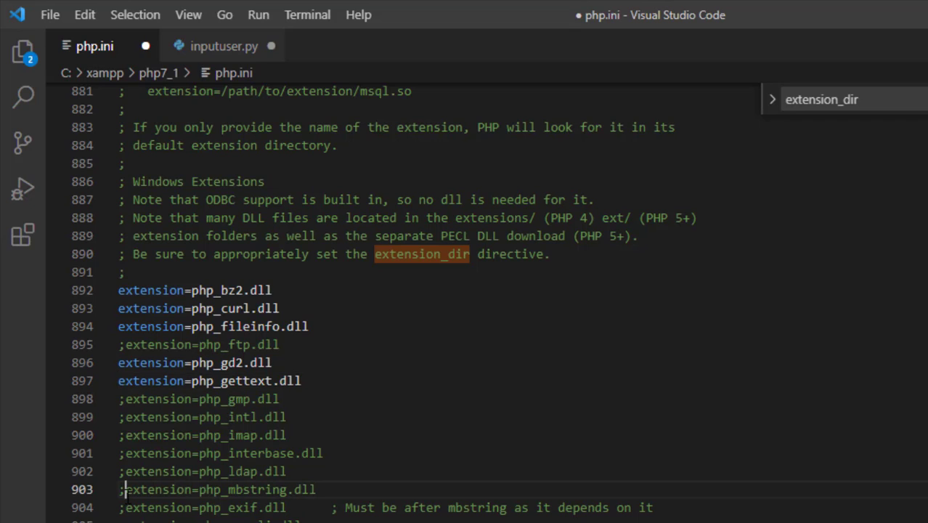
pyautogui.press('BackSpace')
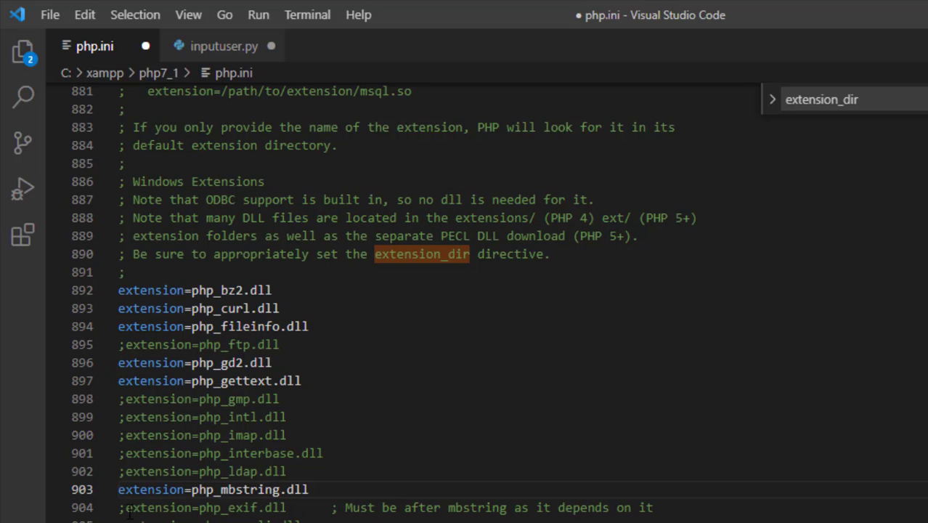
pyautogui.click(126, 507)
pyautogui.press('BackSpace')
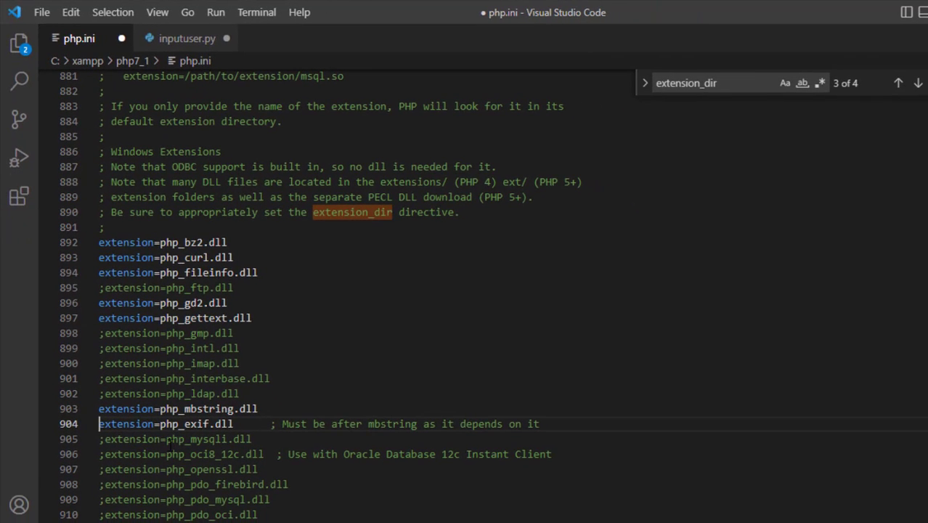
# - Uncomment the php_mysqli.dll, php_openssl.dll and php_pdo_mysql.dll extension lines
pyautogui.click(102, 438)
pyautogui.press('BackSpace')
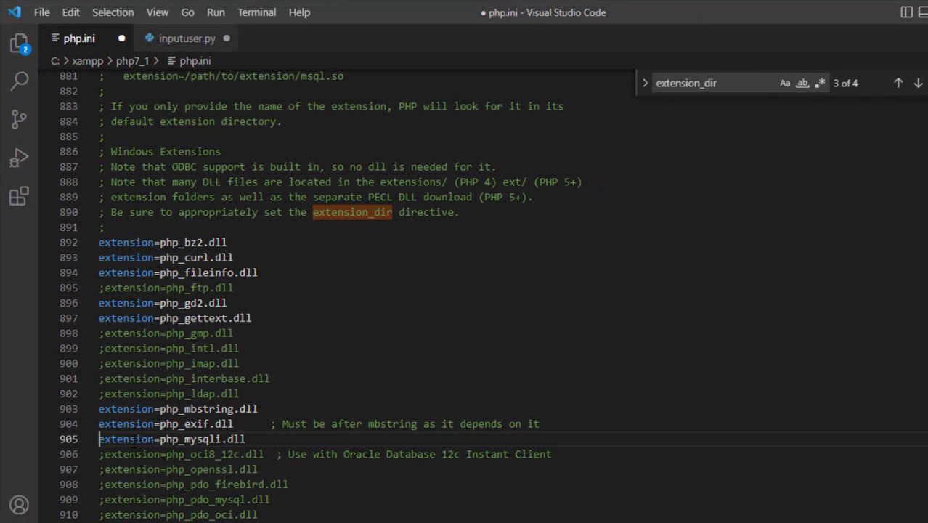
pyautogui.click(106, 469)
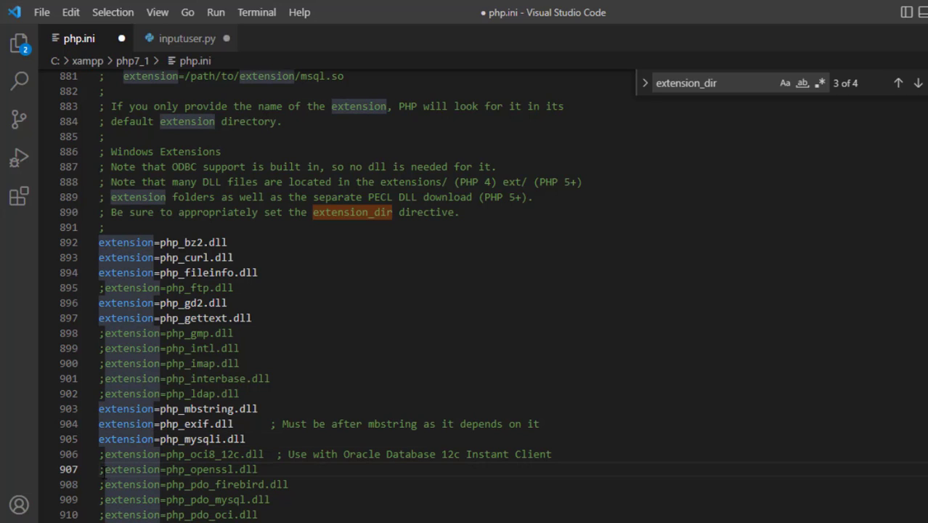
pyautogui.press('BackSpace')
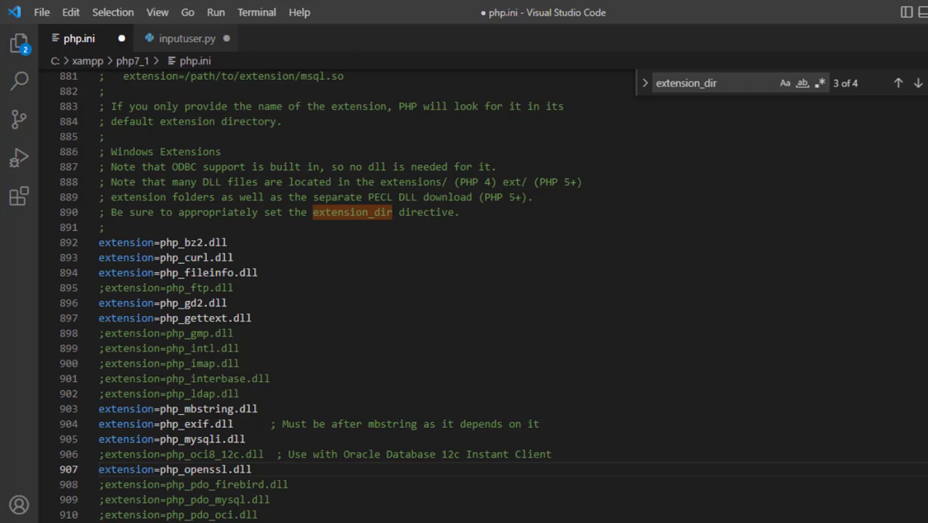
pyautogui.click(104, 499)
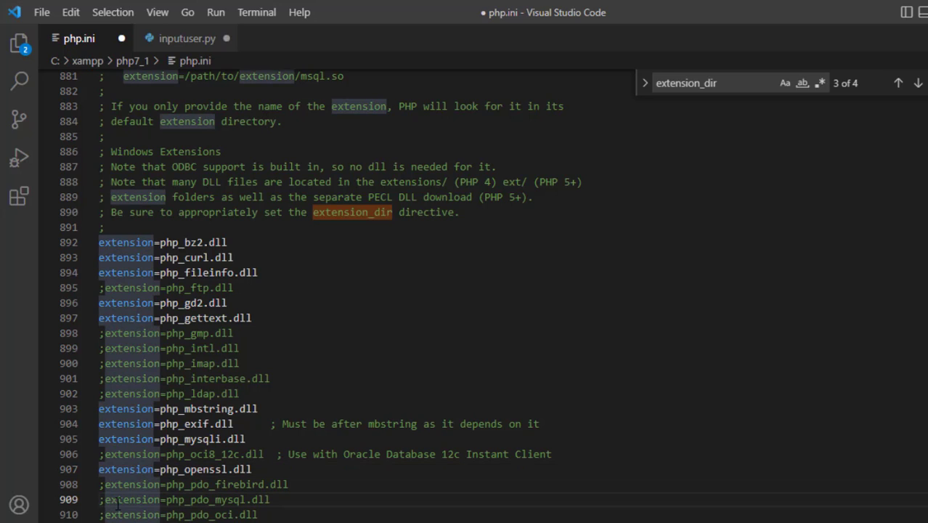
pyautogui.press('BackSpace')
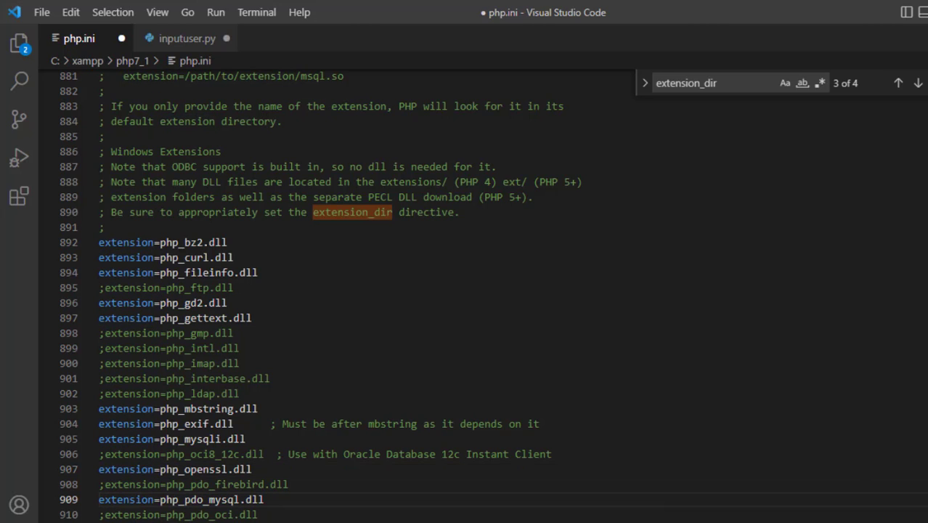
# - Uncomment the php_pdo_pgsql.dll and php_pdo_sqlite.dll extension lines and save php.ini
pyautogui.scroll(-4, 464, 290)
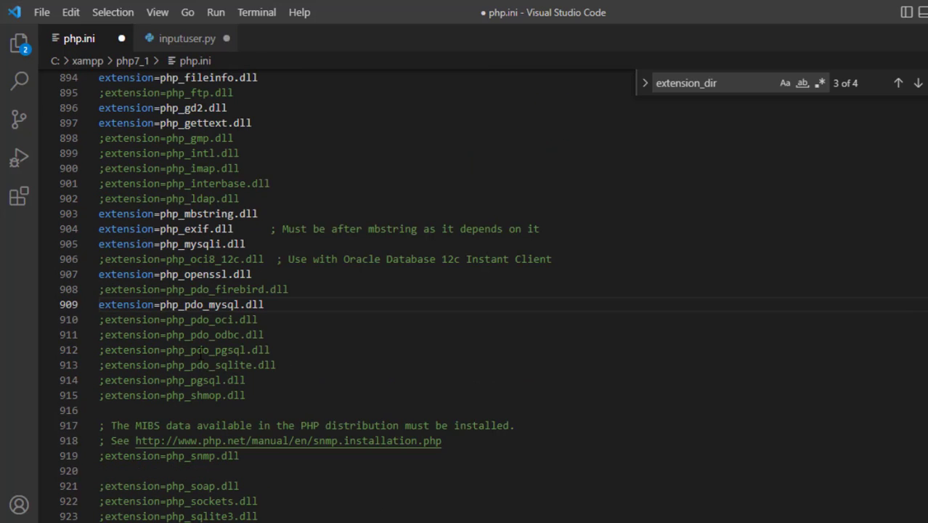
pyautogui.click(103, 349)
pyautogui.press('BackSpace')
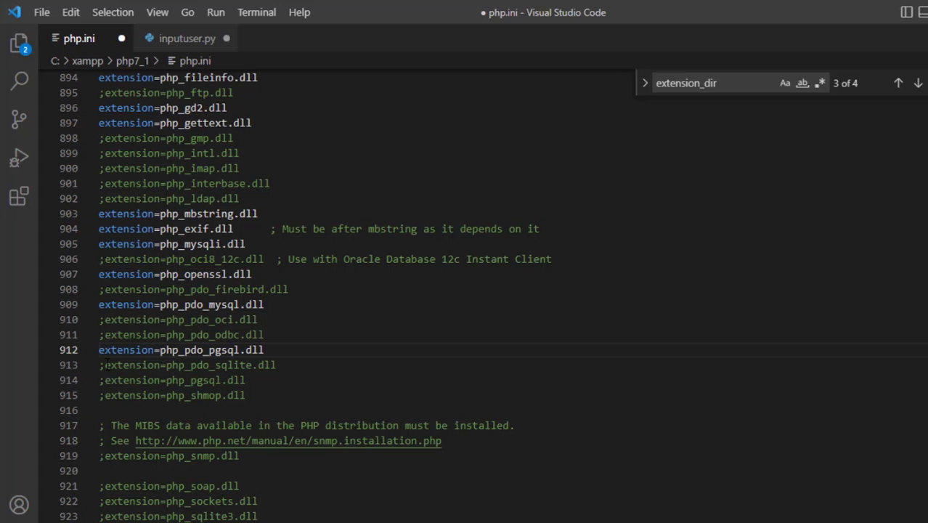
pyautogui.click(106, 364)
pyautogui.press('BackSpace')
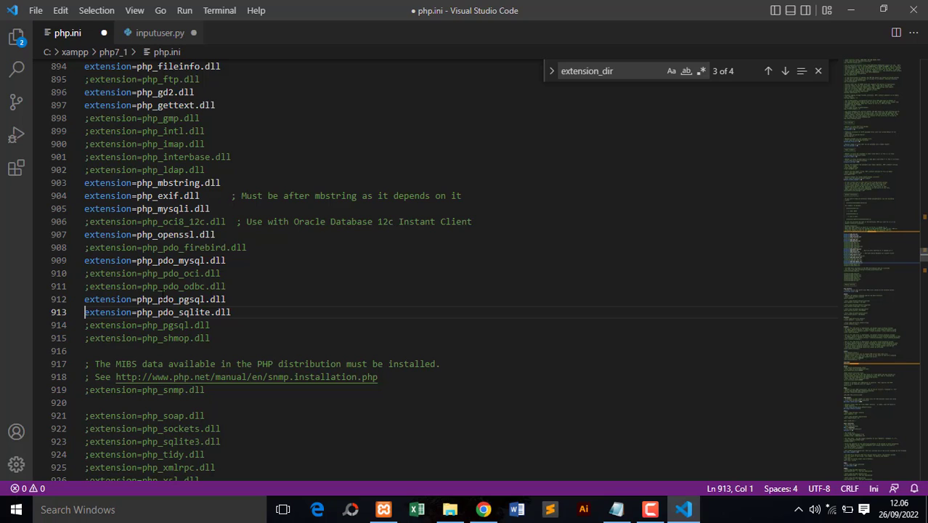
pyautogui.hotkey('ctrl', 's')
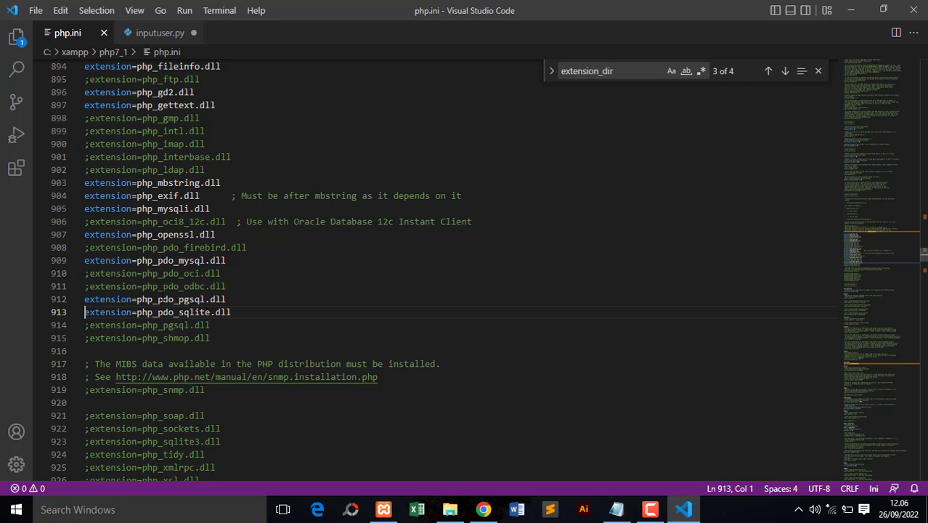
# - Close inputuser.py without saving its changes and open the C:\xampp\php7_4 folder in File Explorer
pyautogui.click(193, 33)
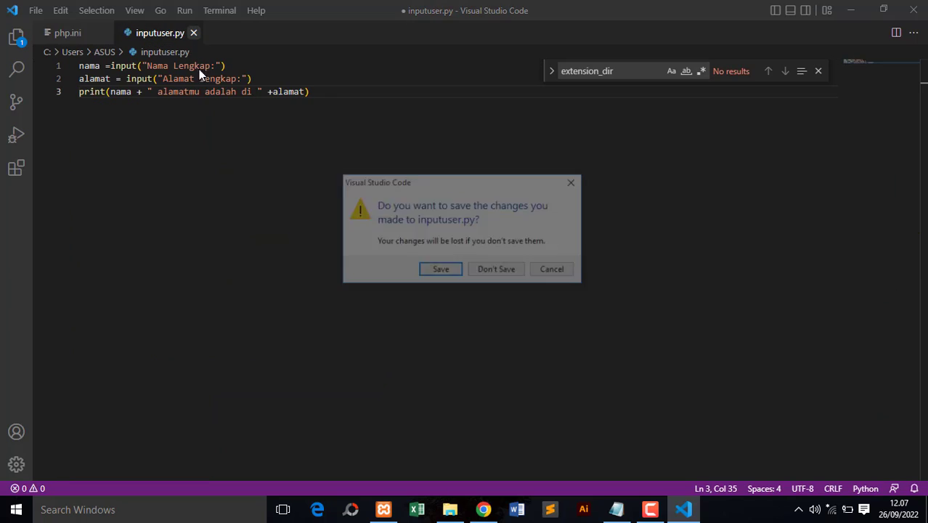
pyautogui.click(476, 269)
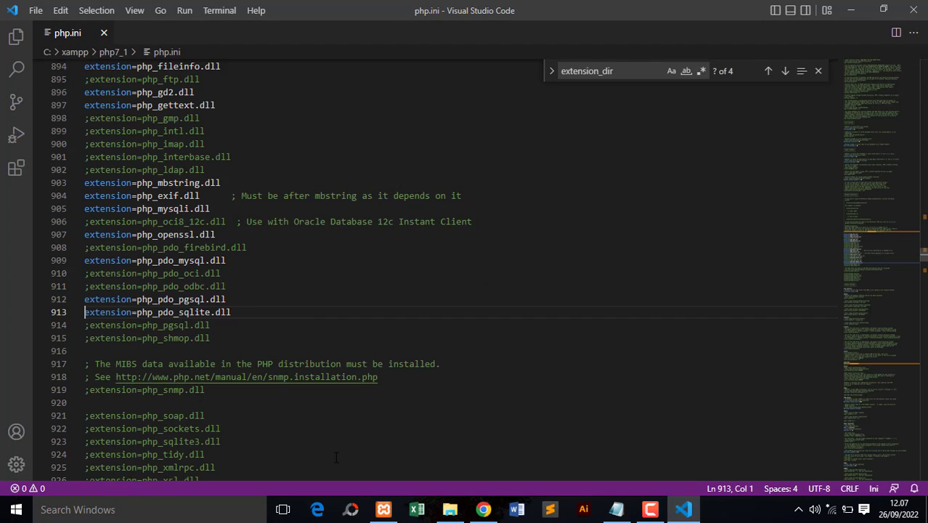
pyautogui.click(450, 509)
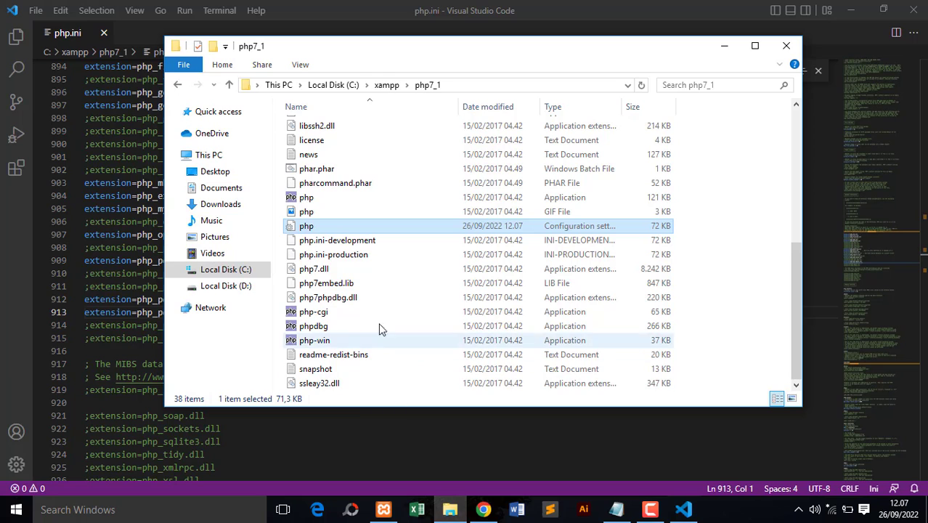
pyautogui.click(386, 85)
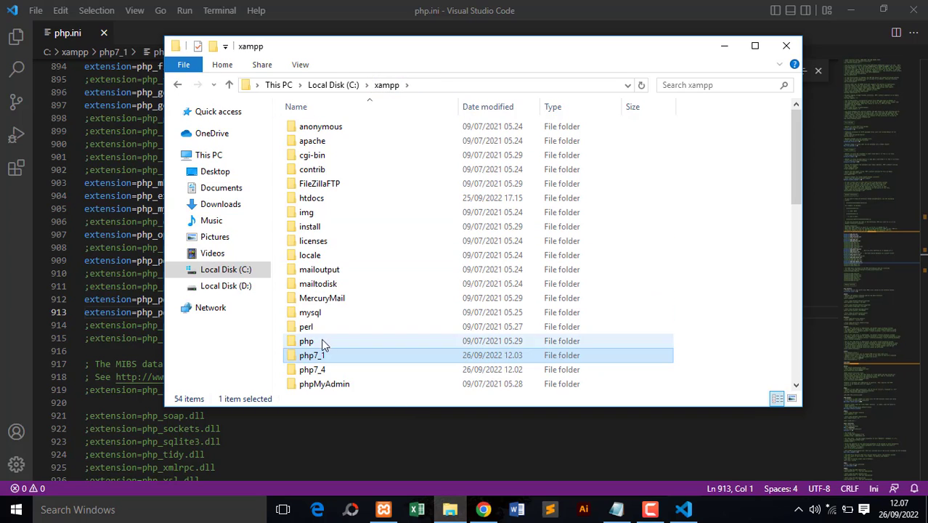
pyautogui.click(326, 370)
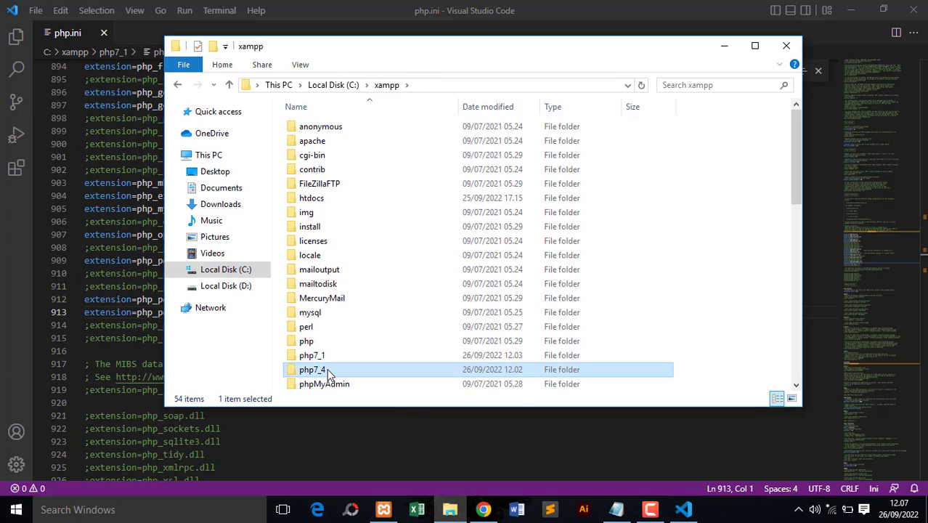
pyautogui.doubleClick(327, 370)
pyautogui.click(754, 45)
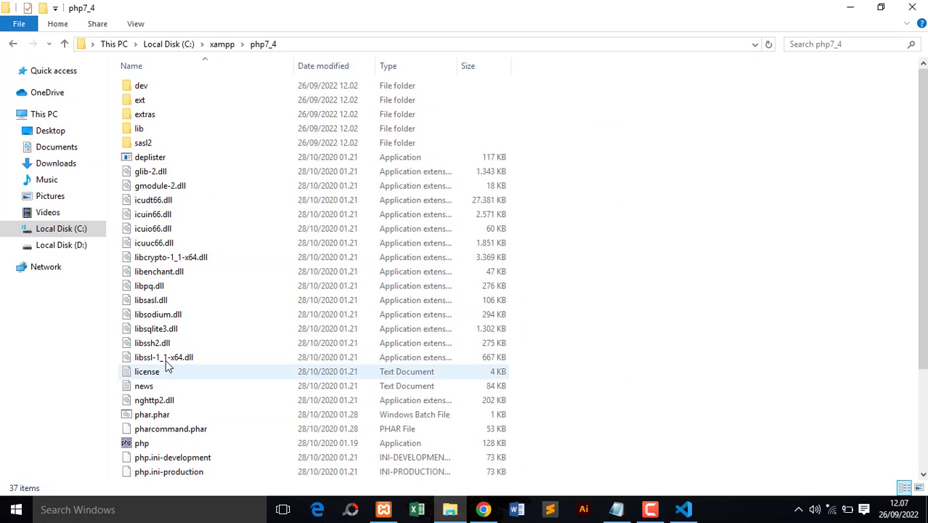
# - Duplicate the php.ini-production file within the php7_4 folder
pyautogui.moveTo(923, 171); pyautogui.dragTo(912, 323)
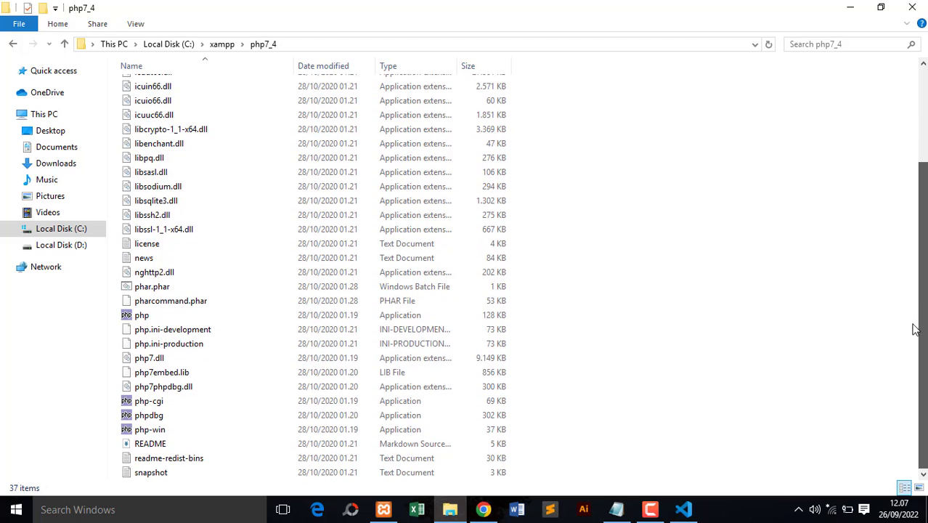
pyautogui.click(178, 344)
pyautogui.rightClick(181, 344)
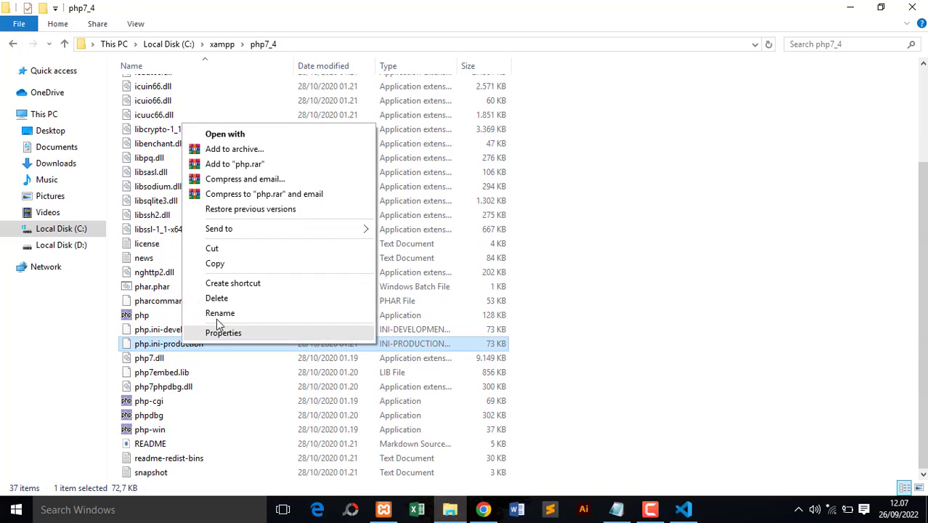
pyautogui.click(218, 264)
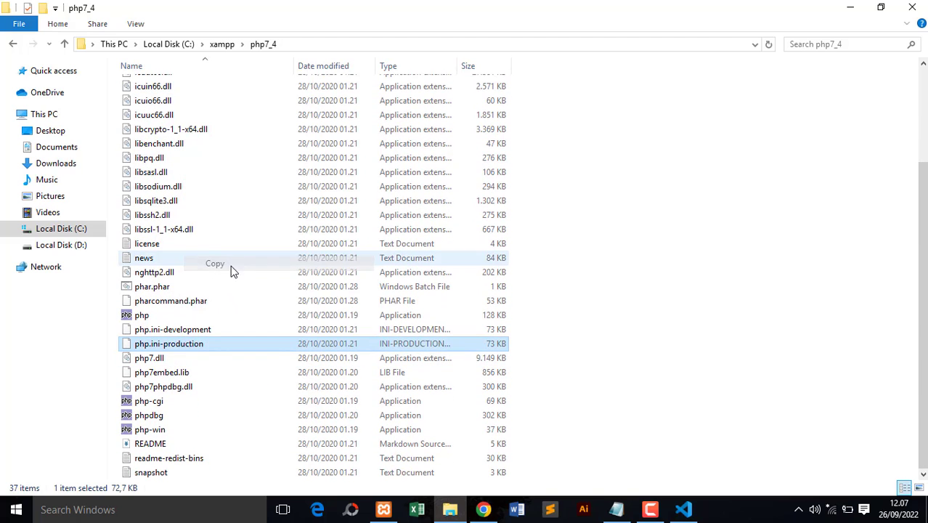
pyautogui.rightClick(237, 327)
pyautogui.click(280, 227)
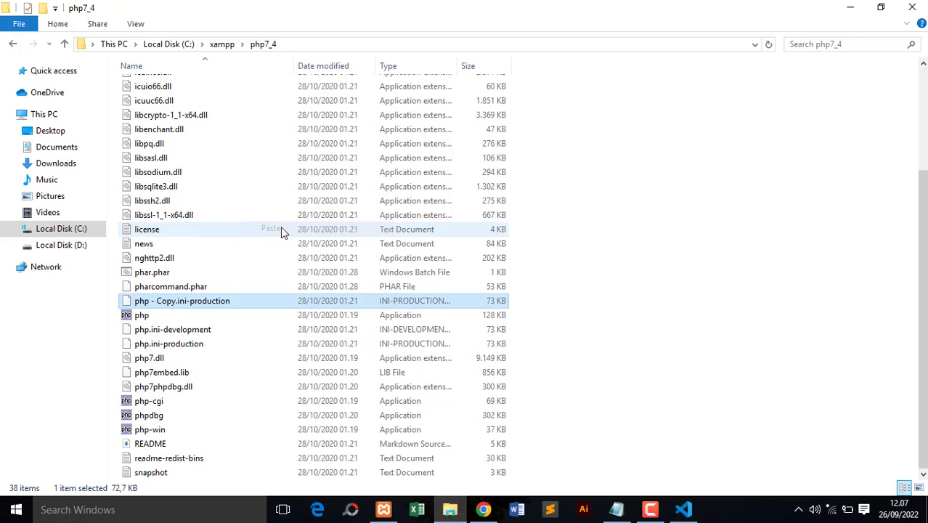
# - Rename the copied php.ini-production file to php.ini, accepting the file extension change
pyautogui.rightClick(200, 300)
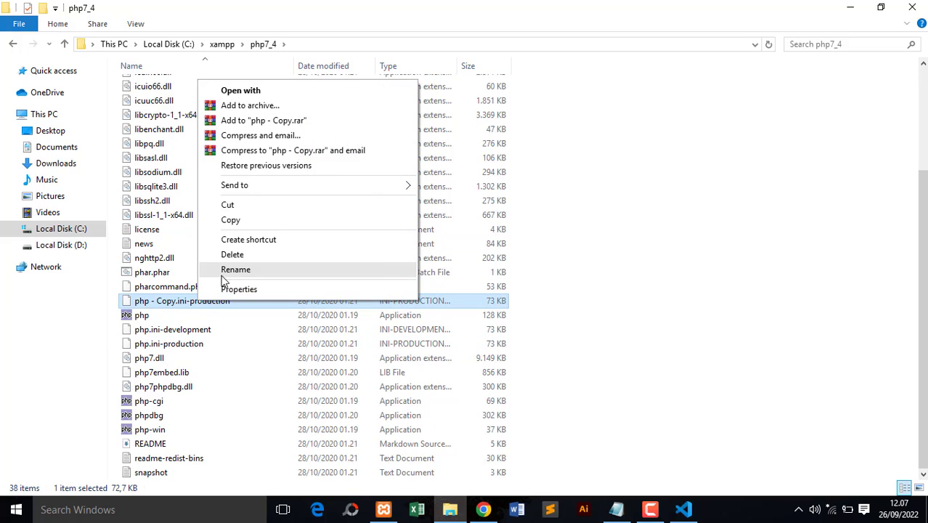
pyautogui.click(223, 274)
pyautogui.moveTo(230, 302); pyautogui.dragTo(150, 303)
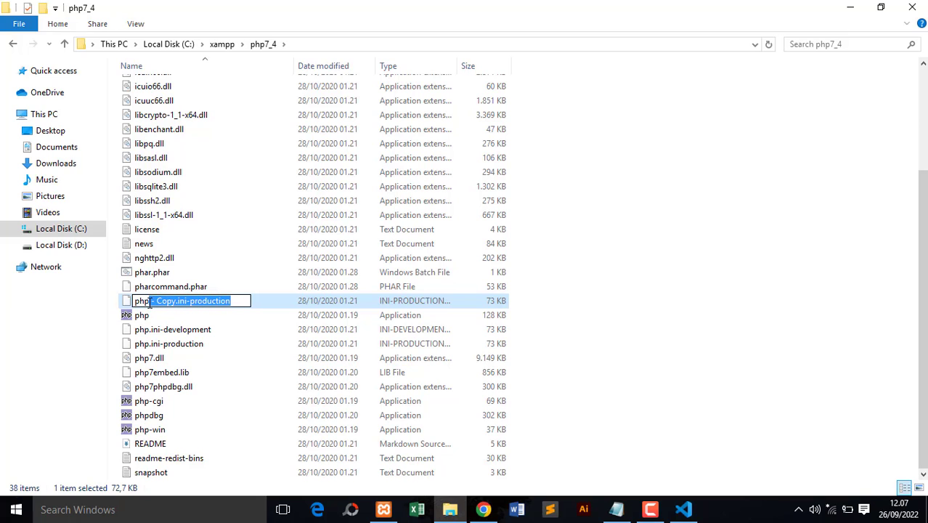
pyautogui.write('.ini')
pyautogui.press('Return')
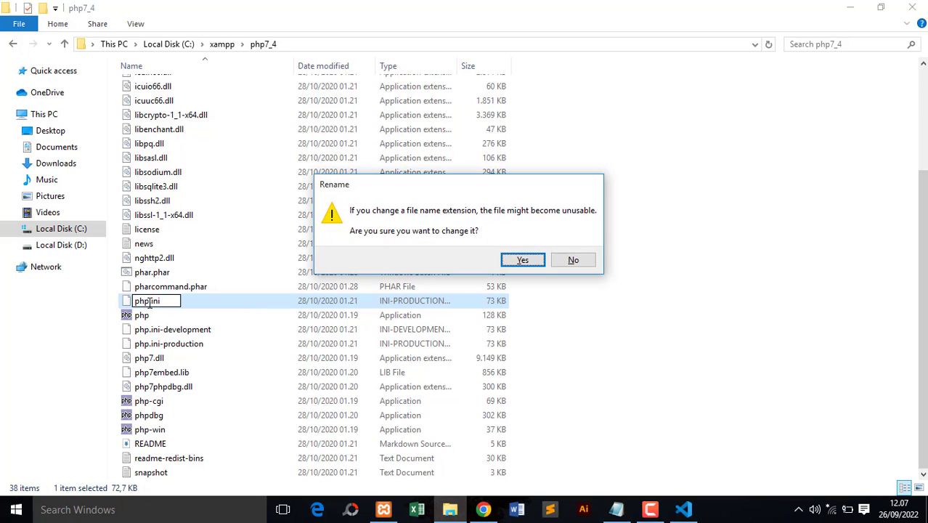
pyautogui.click(515, 264)
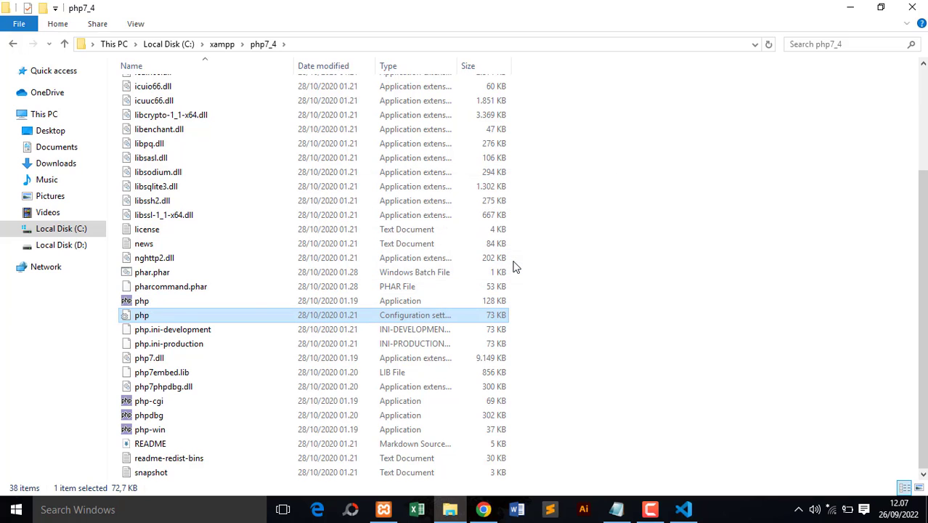
# - Open the php7_4 php.ini in Visual Studio Code and uncomment the Windows extension_dir = "ext" line
pyautogui.rightClick(175, 317)
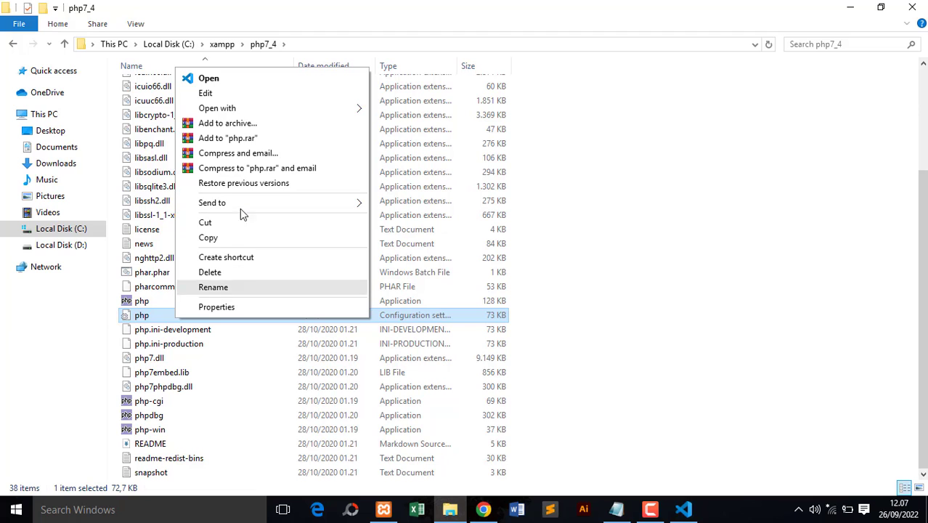
pyautogui.click(280, 92)
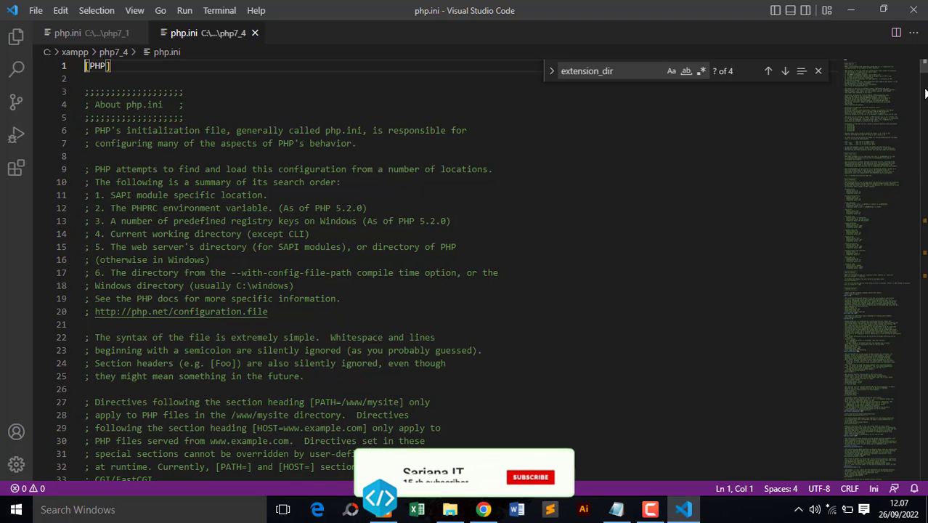
pyautogui.click(634, 71)
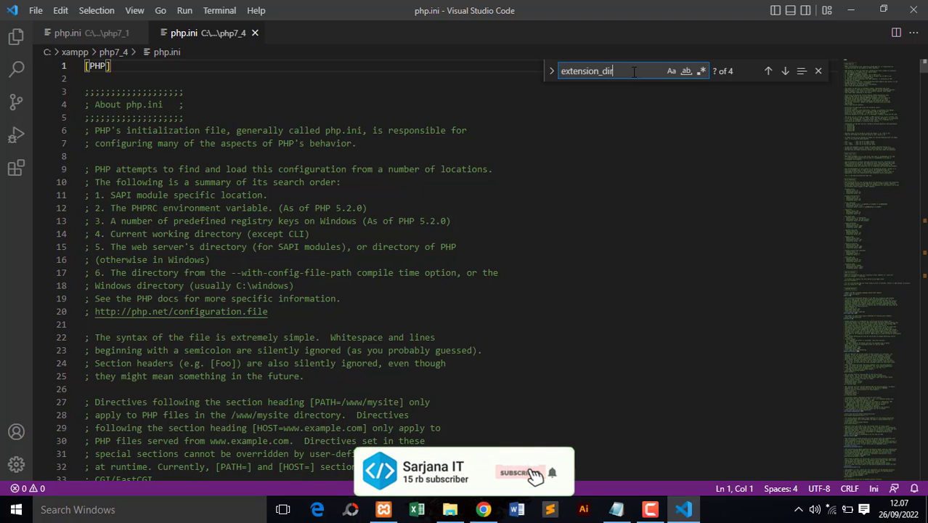
pyautogui.press('Return')
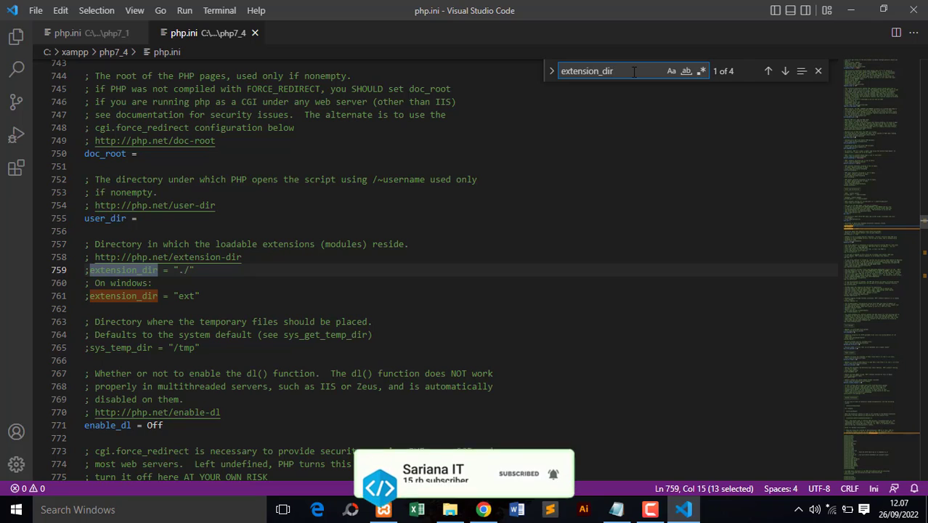
pyautogui.click(90, 296)
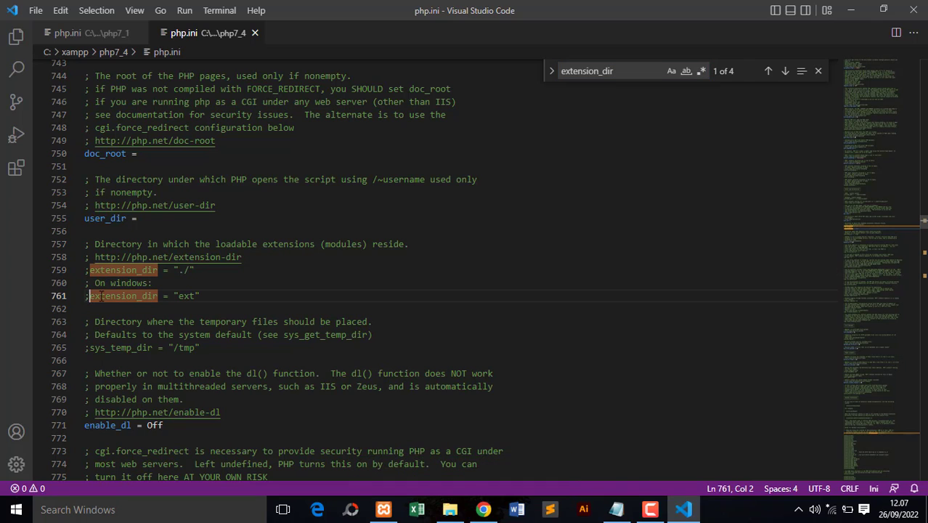
pyautogui.press('BackSpace')
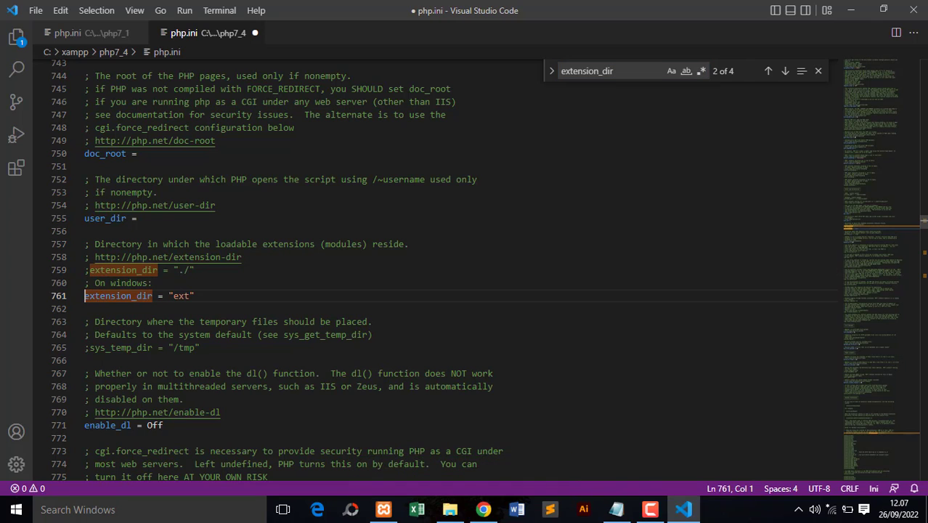
# - Enable the bz2, curl, gd2 and gettext extensions by uncommenting their lines in the php7_4 php.ini
pyautogui.moveTo(923, 220); pyautogui.dragTo(923, 255)
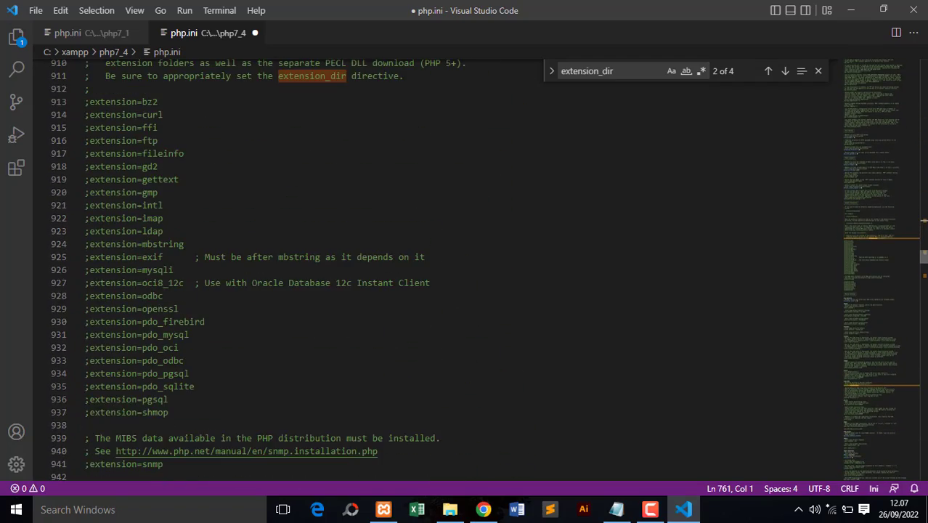
pyautogui.click(90, 104)
pyautogui.press('BackSpace')
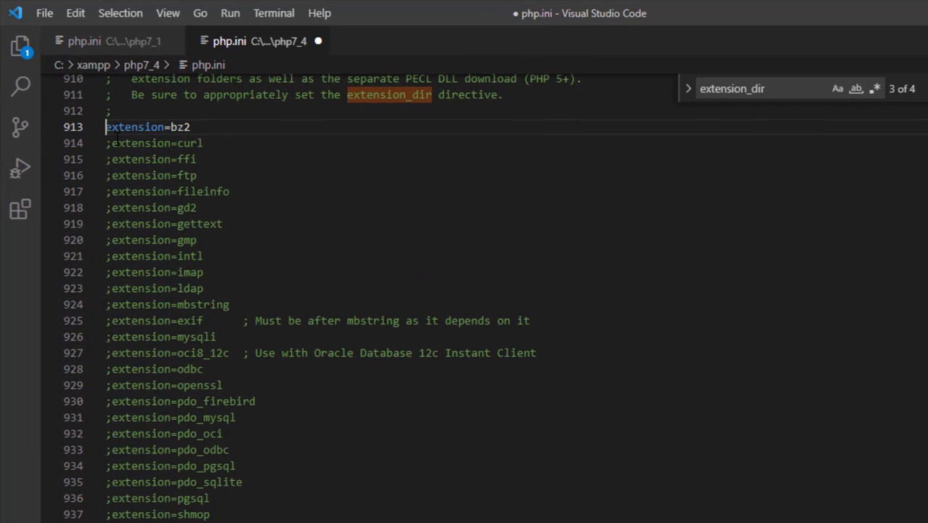
pyautogui.click(113, 143)
pyautogui.press('BackSpace')
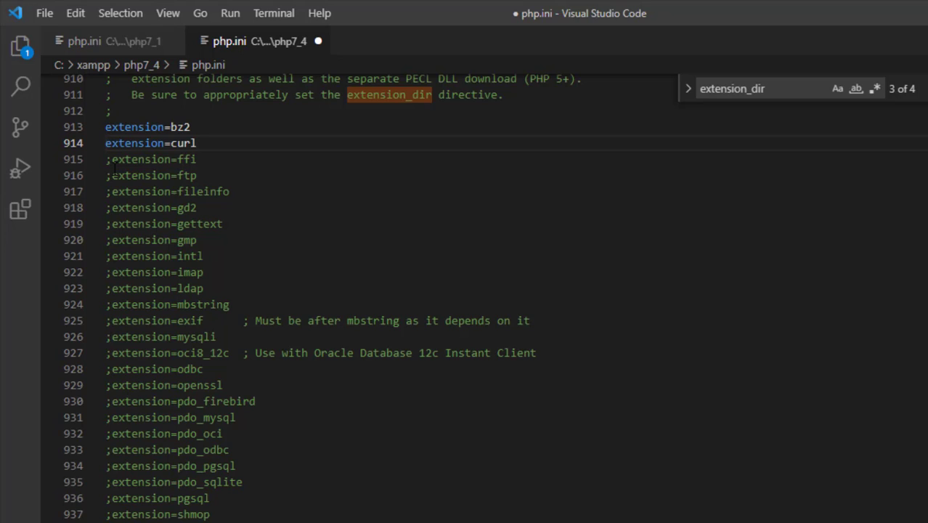
pyautogui.click(114, 208)
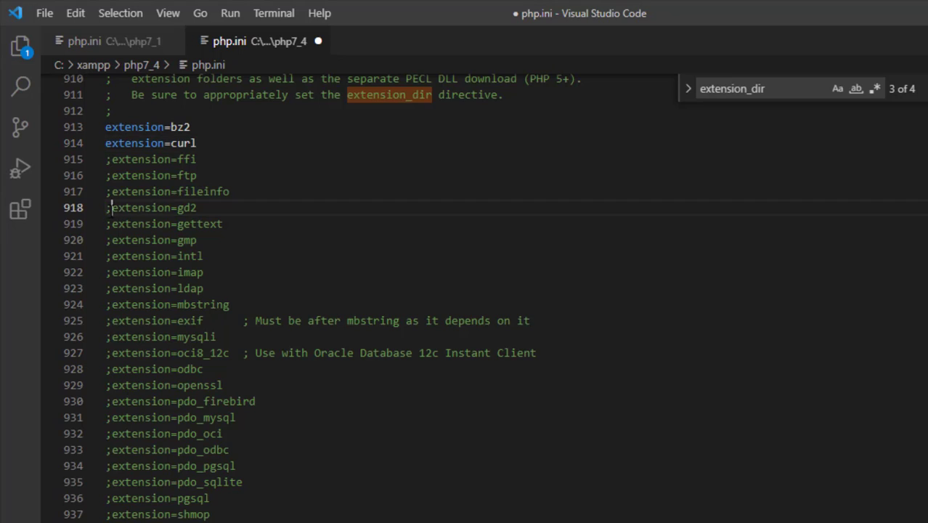
pyautogui.press('BackSpace')
pyautogui.click(114, 223)
pyautogui.press('BackSpace')
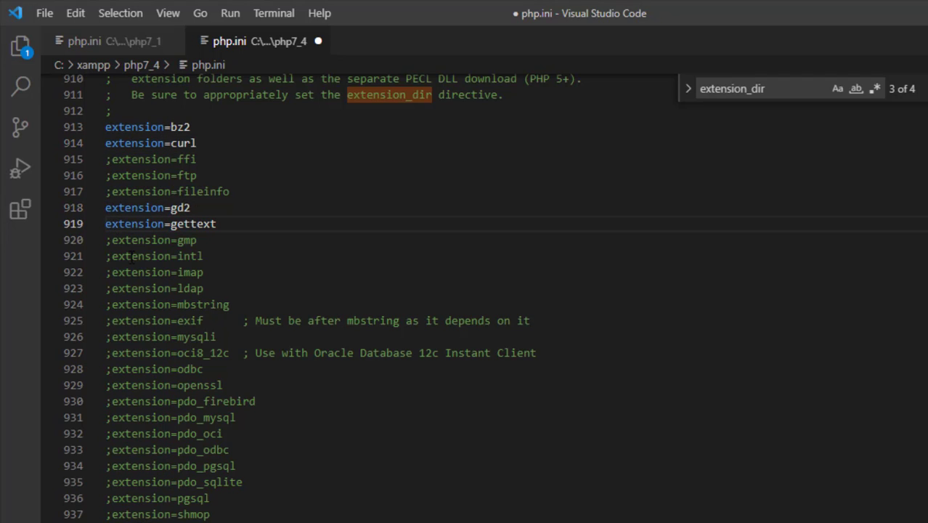
# - Uncomment the mbstring, exif and mysqli extension lines
pyautogui.click(113, 304)
pyautogui.press('BackSpace')
pyautogui.click(115, 320)
pyautogui.press('BackSpace')
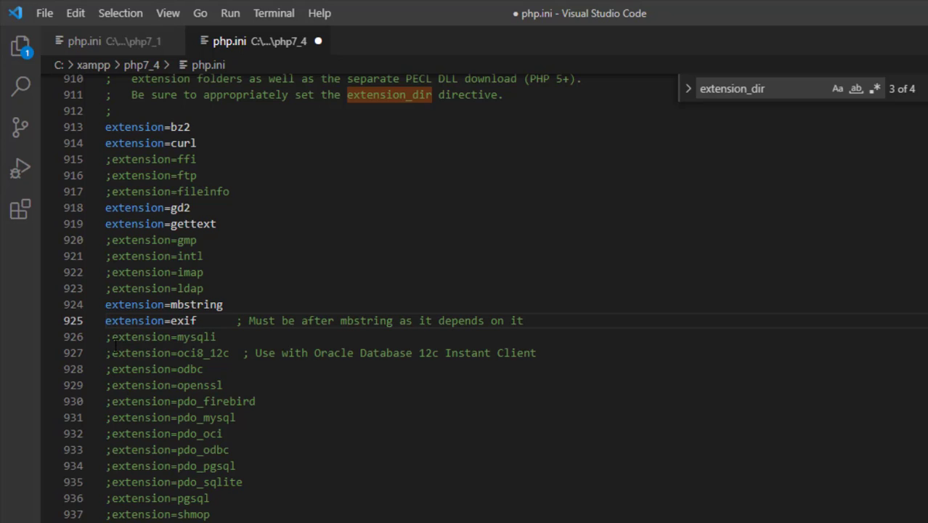
pyautogui.click(113, 337)
pyautogui.press('BackSpace')
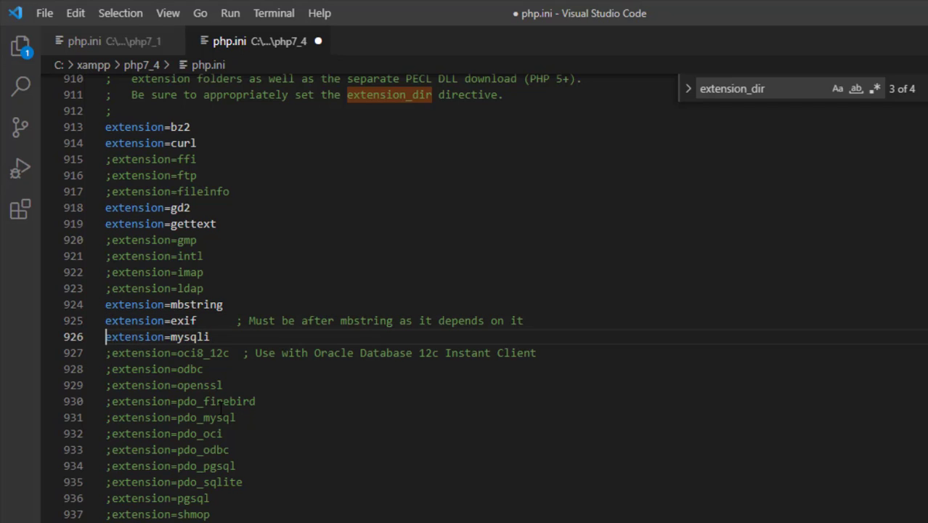
# - Uncomment the openssl and pdo_mysql extension lines
pyautogui.click(112, 386)
pyautogui.press('BackSpace')
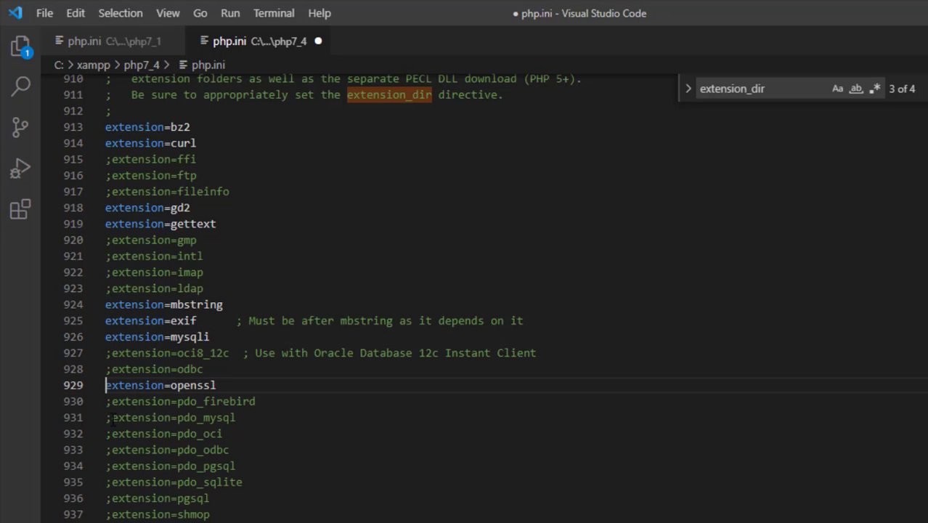
pyautogui.click(112, 418)
pyautogui.press('BackSpace')
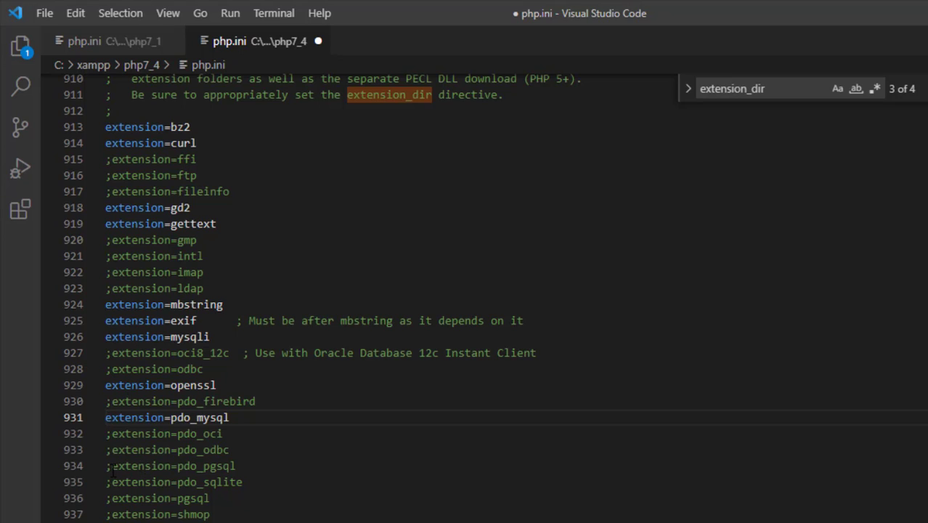
# - Uncomment the pdo_pgsql and pdo_sqlite extension lines and save the php7_4 php.ini
pyautogui.click(112, 466)
pyautogui.press('BackSpace')
pyautogui.click(112, 482)
pyautogui.press('BackSpace')
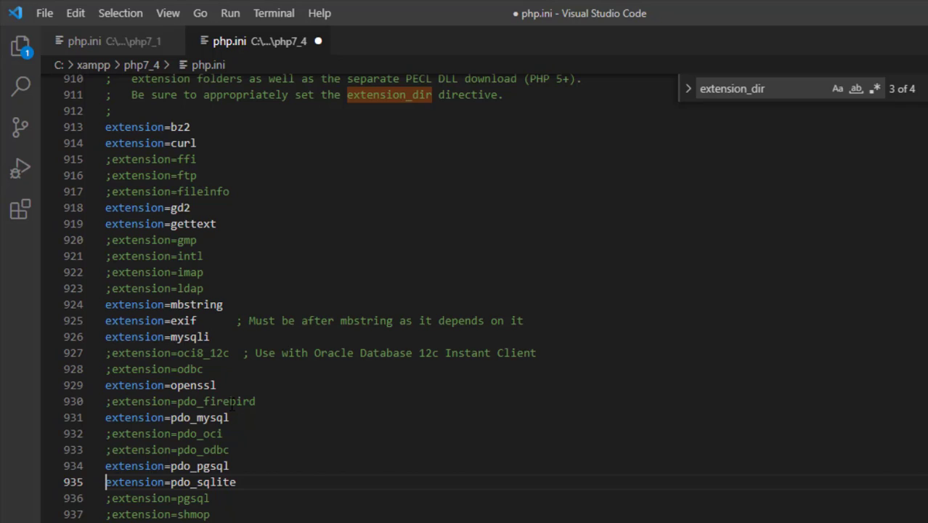
pyautogui.hotkey('ctrl', 's')
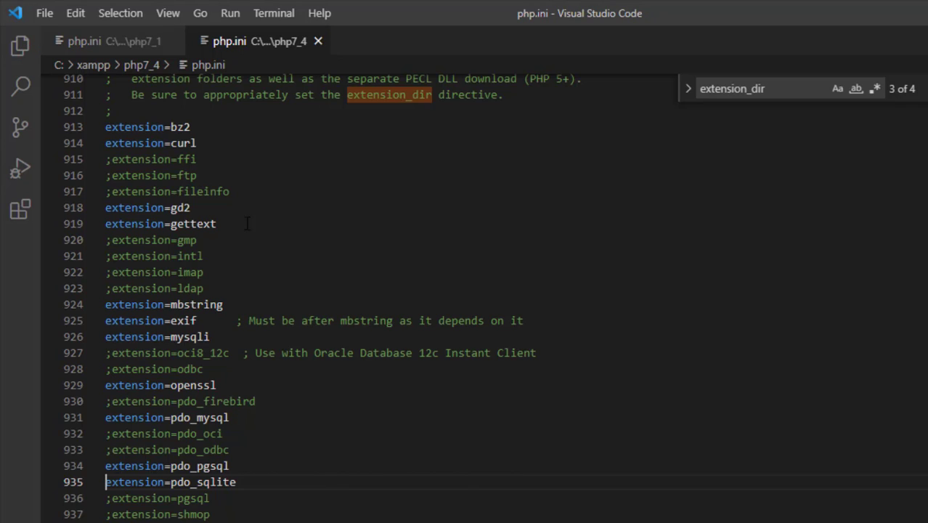
# - Close both php.ini files and go back to the xampp folder in File Explorer
pyautogui.click(173, 42)
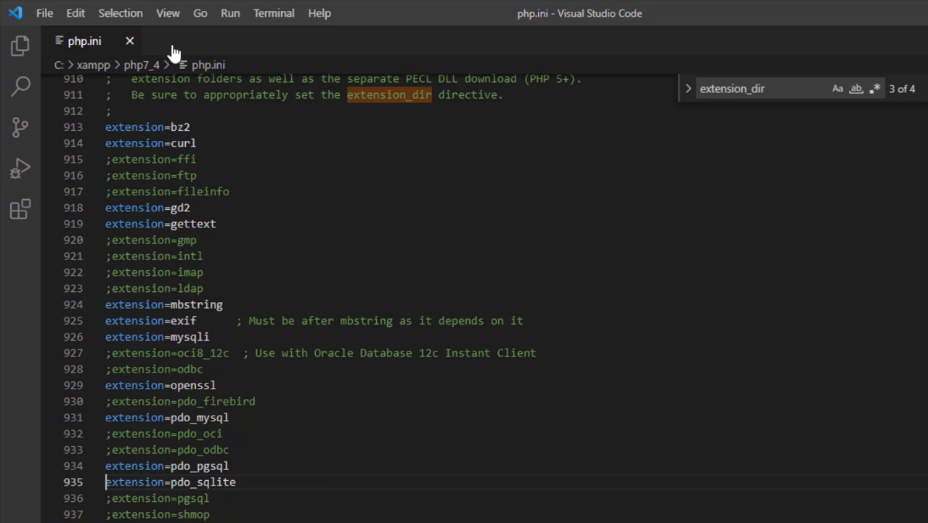
pyautogui.click(129, 40)
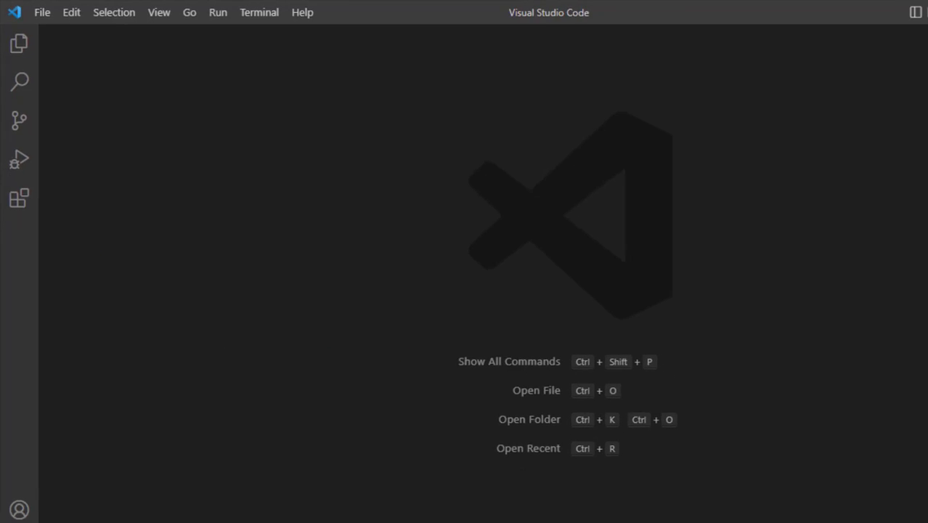
pyautogui.click(450, 509)
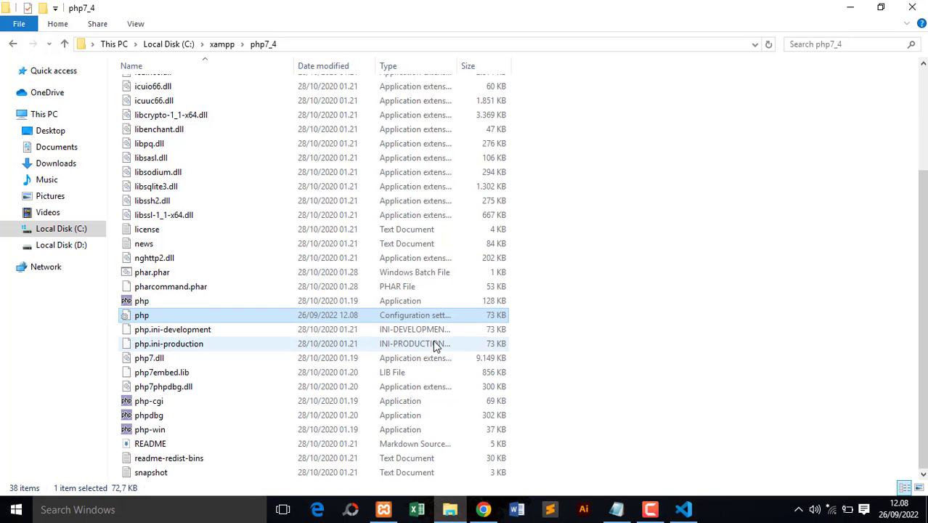
pyautogui.click(222, 45)
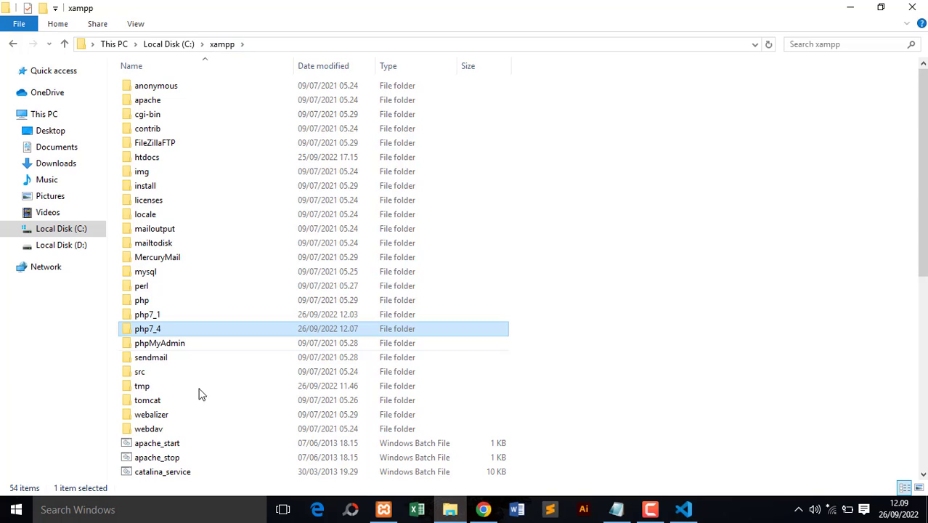
# - Switch to the XAMPP Control Panel and stop the Apache and MySQL modules
pyautogui.click(383, 509)
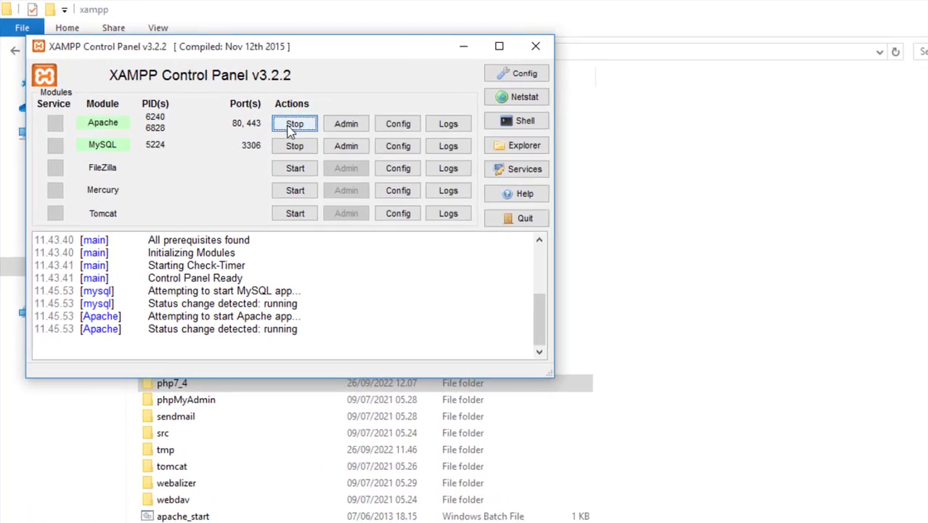
pyautogui.click(253, 106)
pyautogui.click(252, 126)
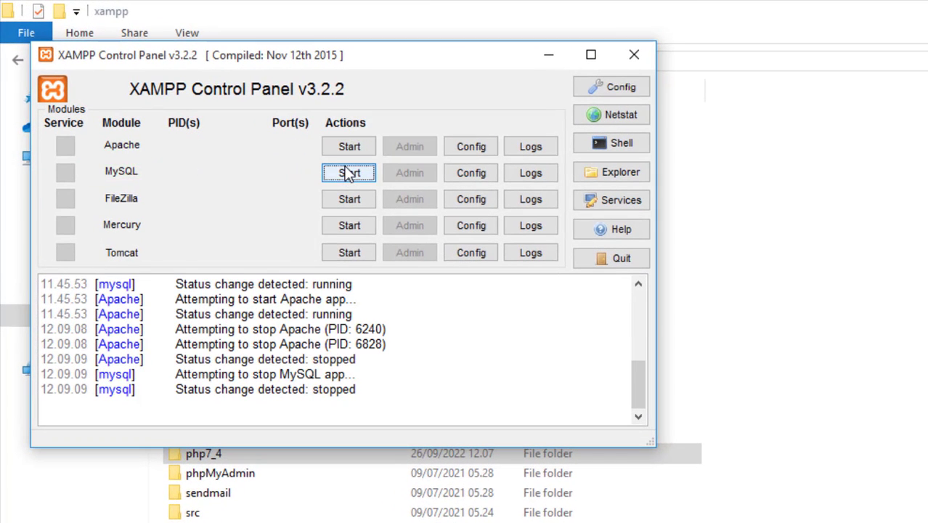
# - Open Apache's httpd-xampp.conf from the XAMPP Control Panel, maximize it and go to the end of the file
pyautogui.click(476, 147)
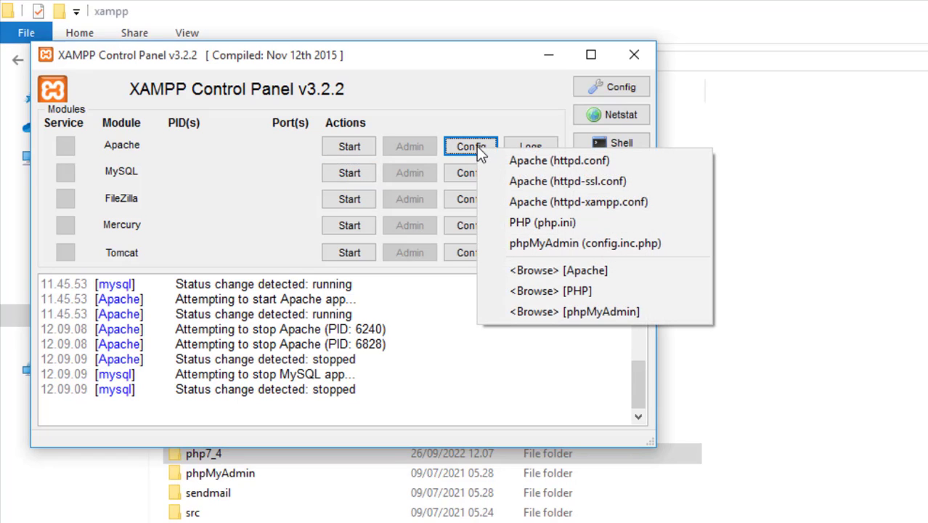
pyautogui.click(551, 202)
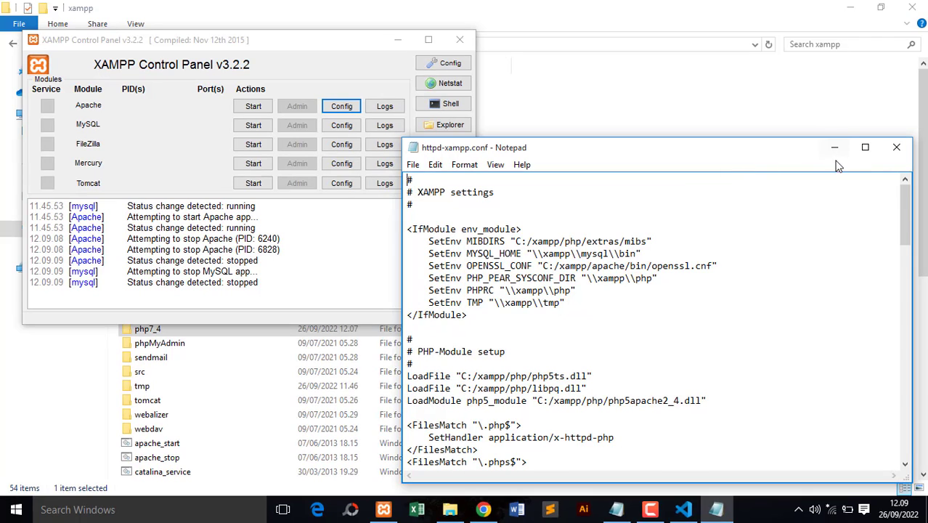
pyautogui.click(865, 148)
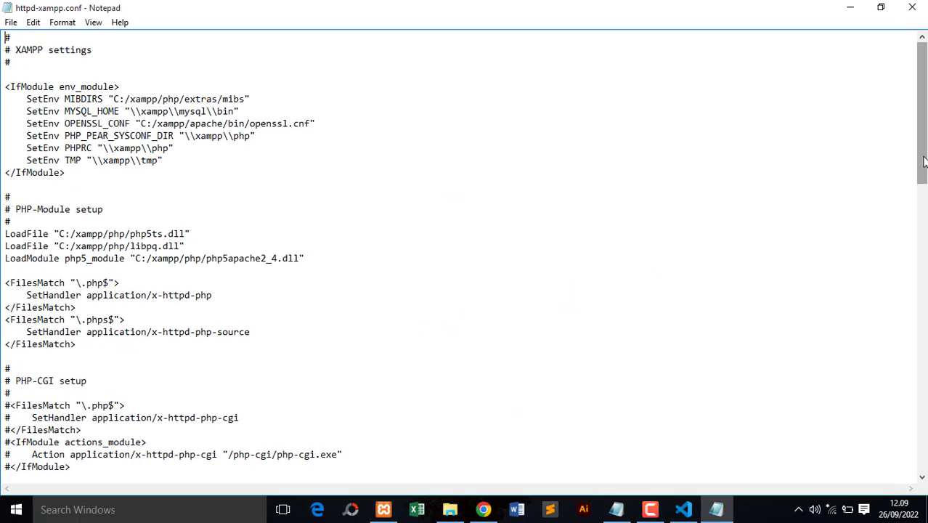
pyautogui.moveTo(924, 161); pyautogui.dragTo(912, 473)
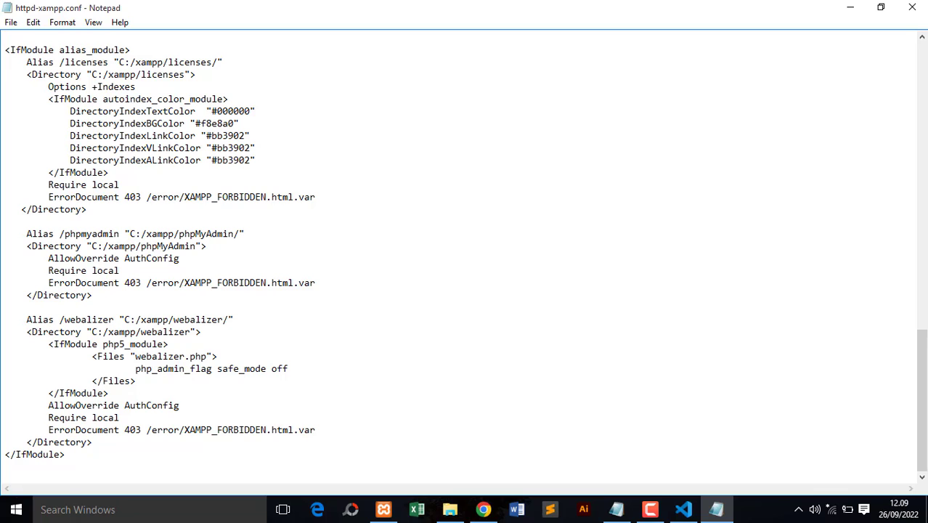
# - Review the folder names and Listen ports of the php7_1 and php7_4 blocks in the untitled Notepad document
pyautogui.moveTo(715, 513)
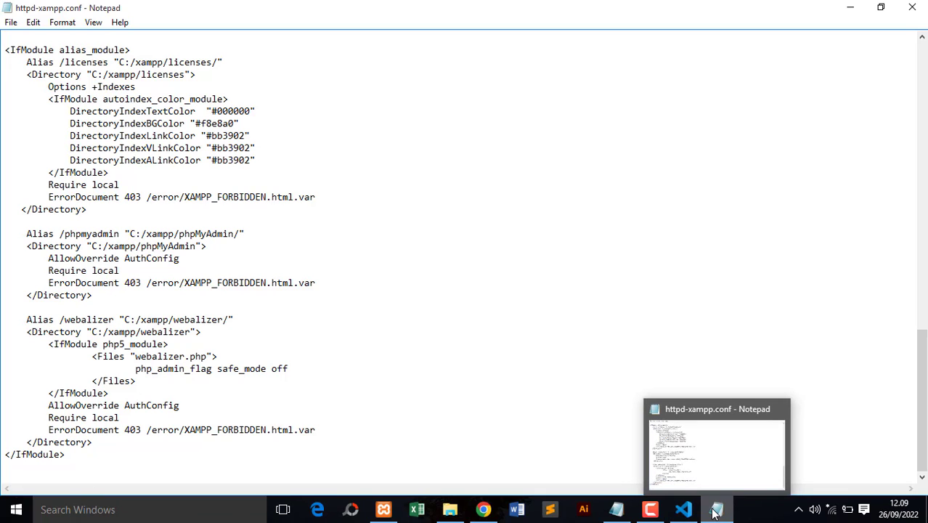
pyautogui.moveTo(616, 510)
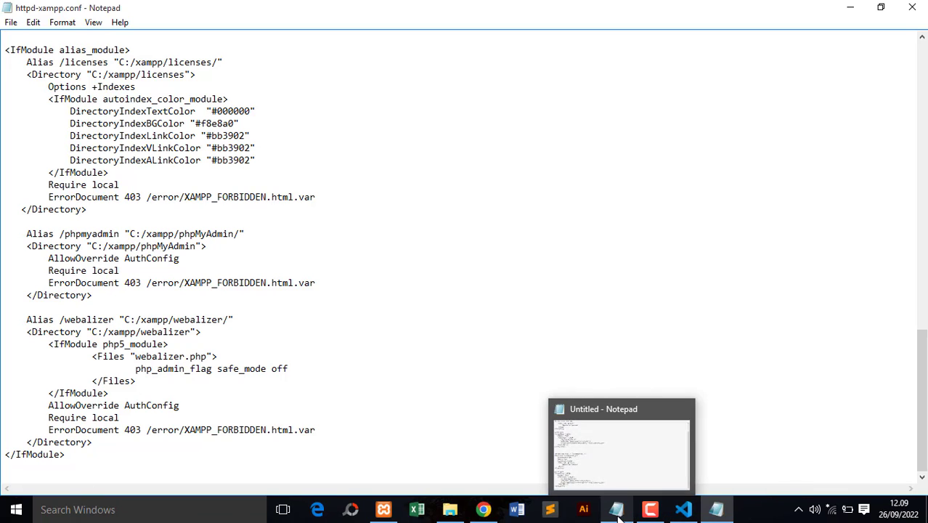
pyautogui.click(617, 457)
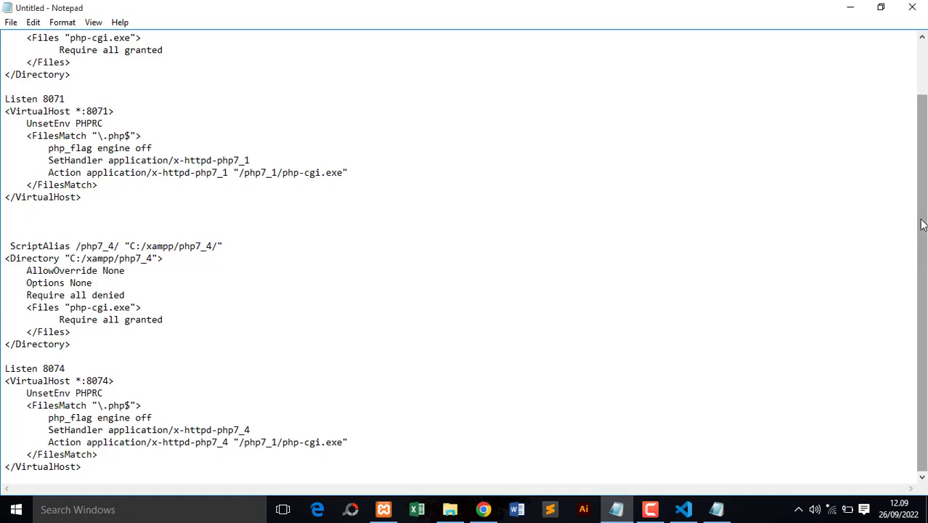
pyautogui.moveTo(922, 229); pyautogui.dragTo(921, 177)
pyautogui.moveTo(80, 38); pyautogui.dragTo(116, 38)
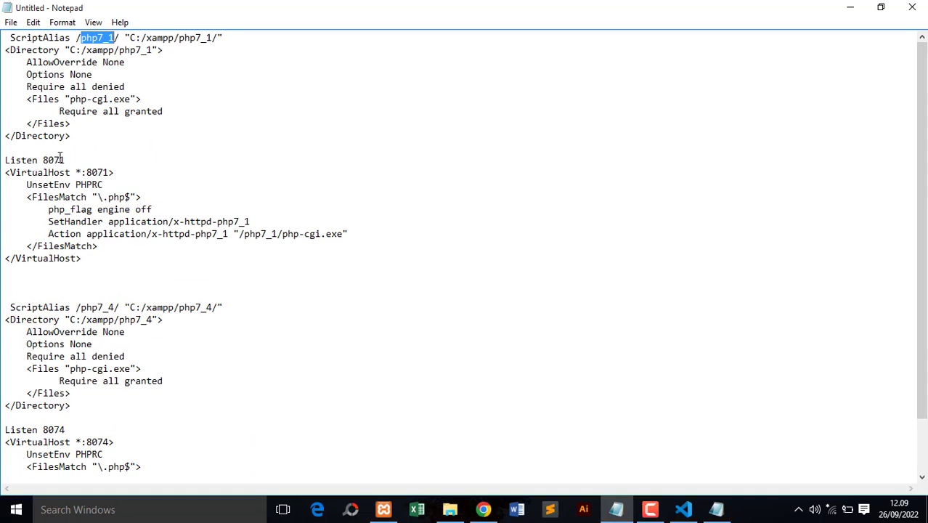
pyautogui.moveTo(43, 161); pyautogui.dragTo(65, 161)
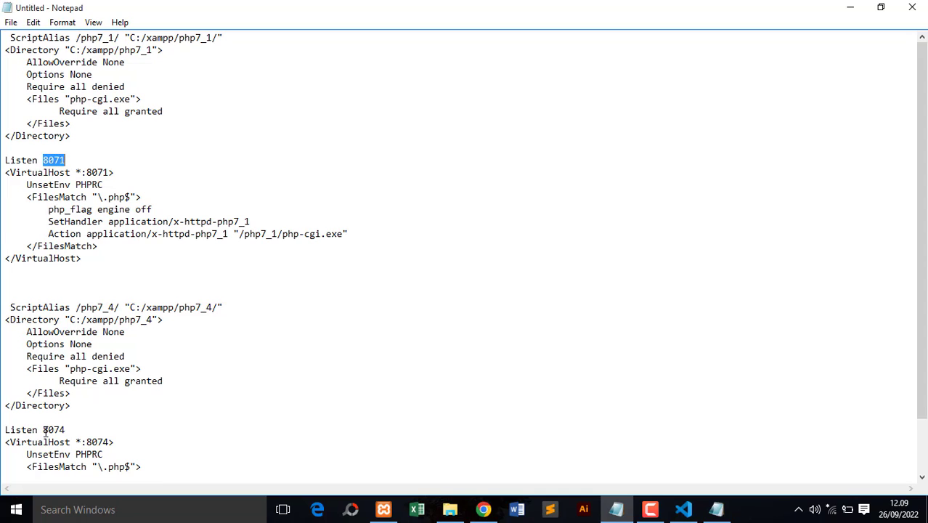
pyautogui.moveTo(97, 308); pyautogui.dragTo(114, 308)
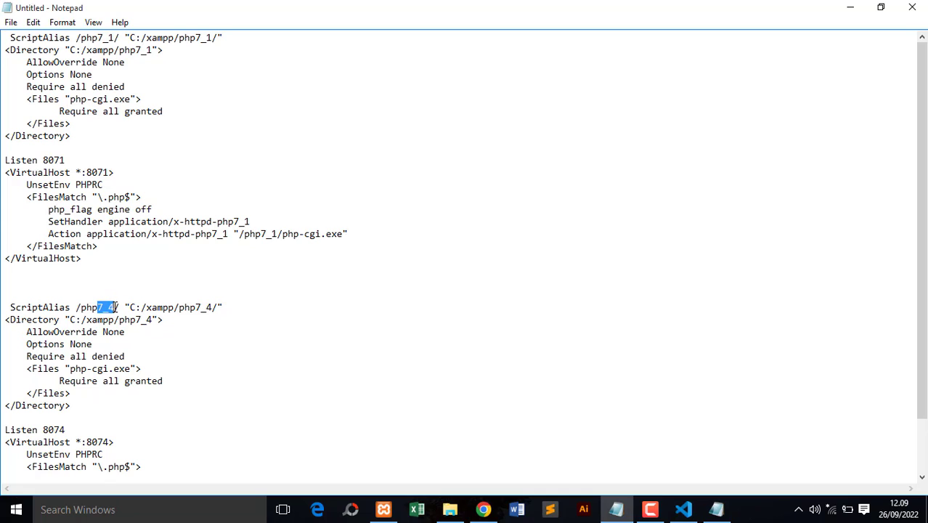
pyautogui.moveTo(43, 430); pyautogui.dragTo(66, 430)
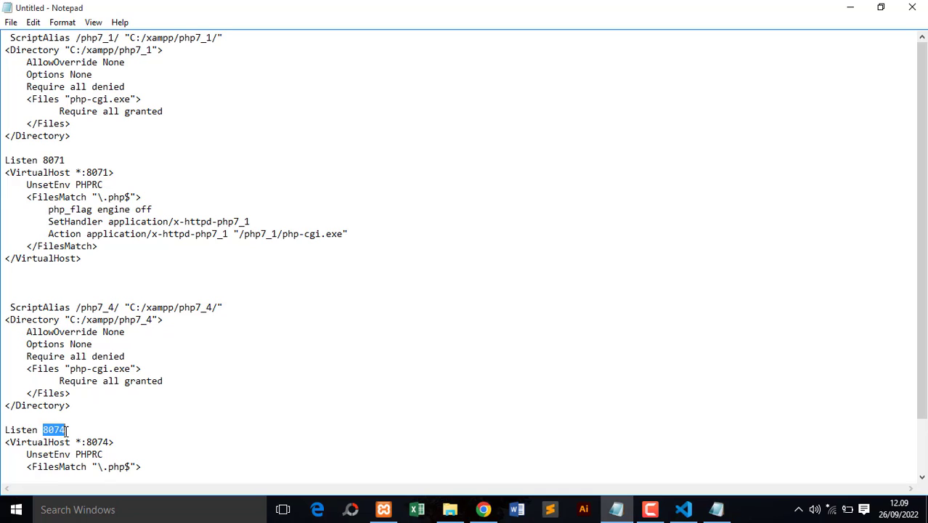
pyautogui.click(171, 423)
# - Run netstat -aon in a Command Prompt, examine the ports in use, and minimize the window
pyautogui.click(155, 510)
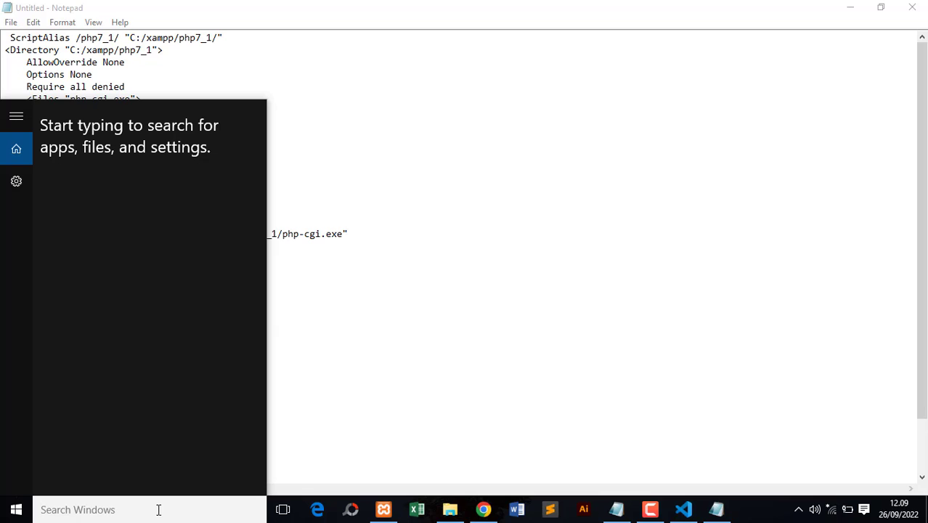
pyautogui.write('cmd')
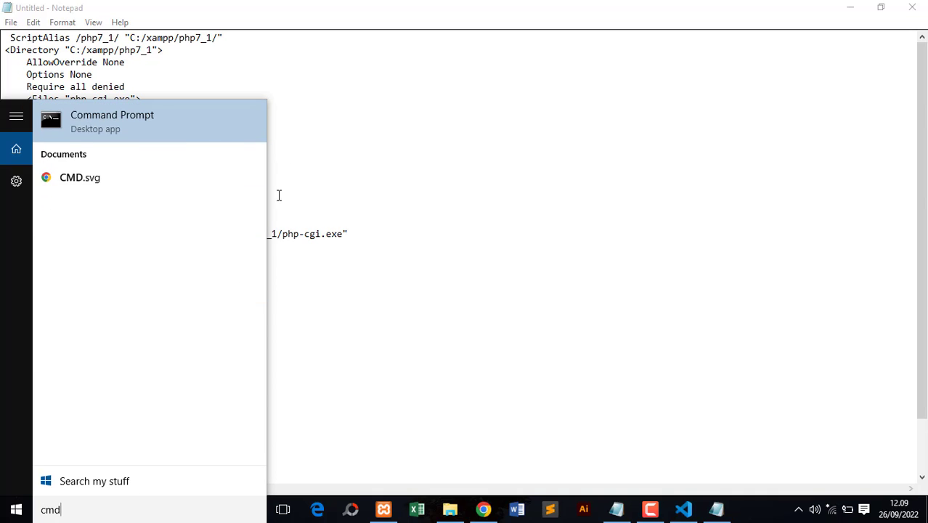
pyautogui.click(197, 131)
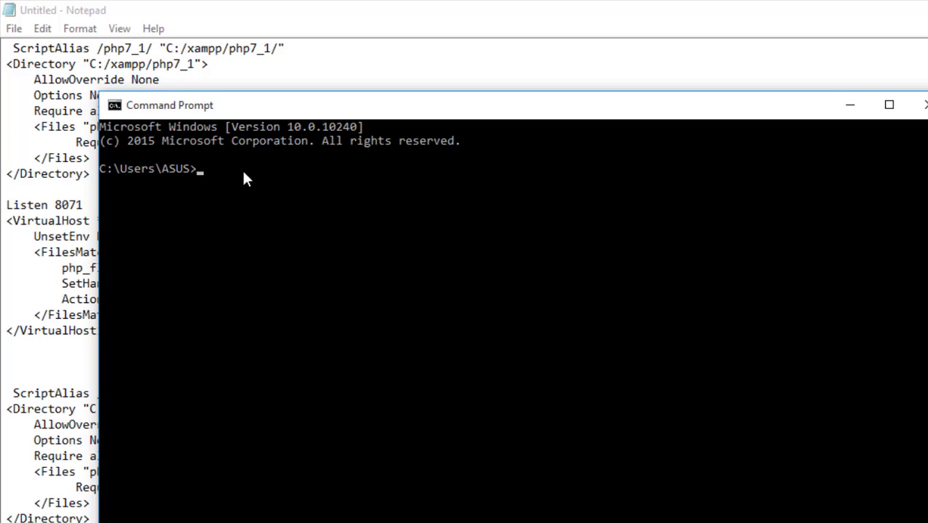
pyautogui.write('netstat -aon')
pyautogui.press('Return')
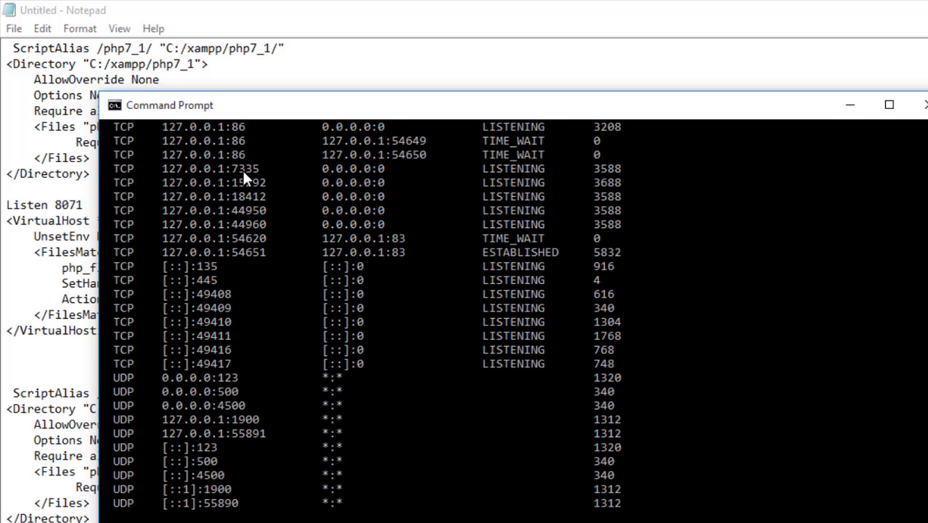
pyautogui.scroll(6, 508, 320)
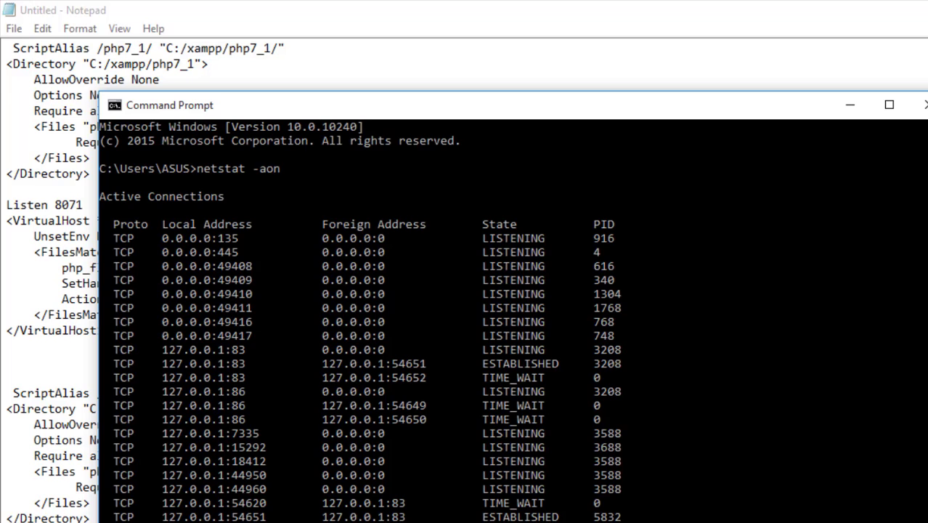
pyautogui.click(849, 104)
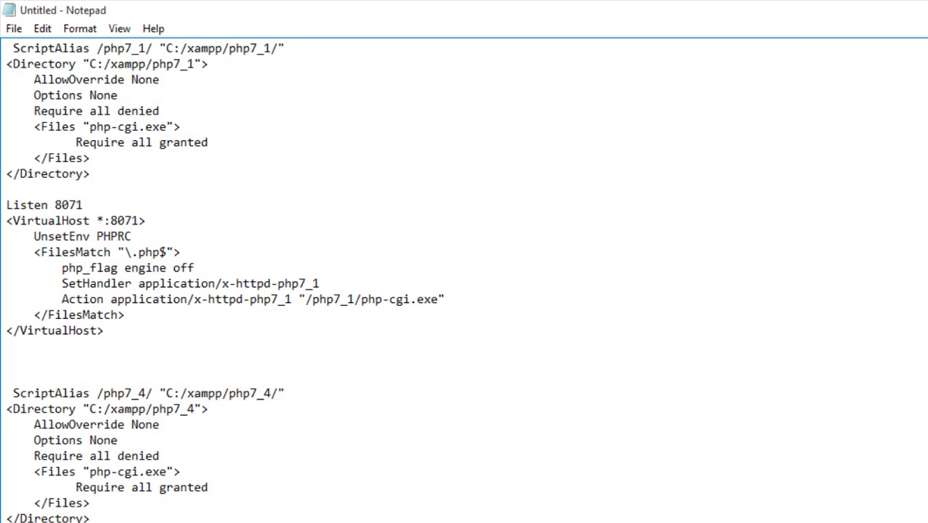
# - Copy the php7_1 and php7_4 virtual host blocks to the end of httpd-xampp.conf, then save and close the file
pyautogui.scroll(-2, 464, 283)
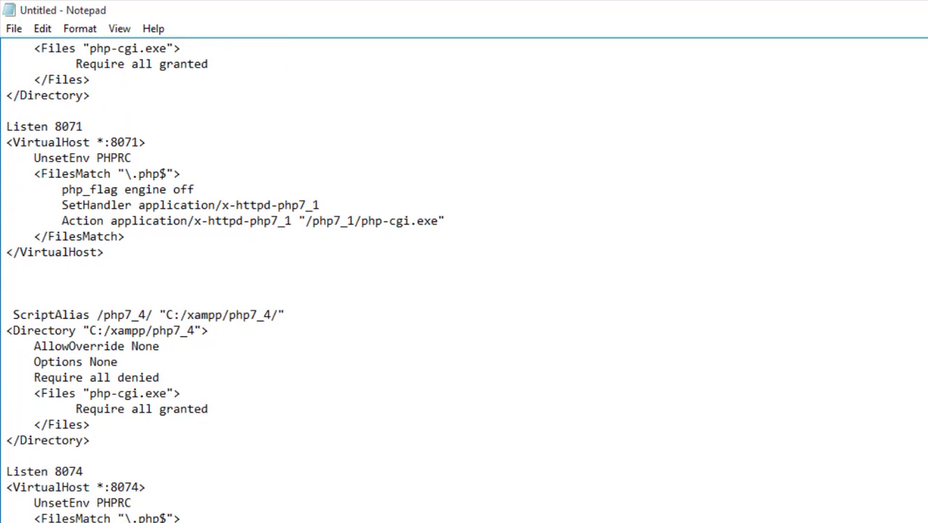
pyautogui.moveTo(218, 518); pyautogui.dragTo(5, 24)
pyautogui.hotkey('ctrl', 'c')
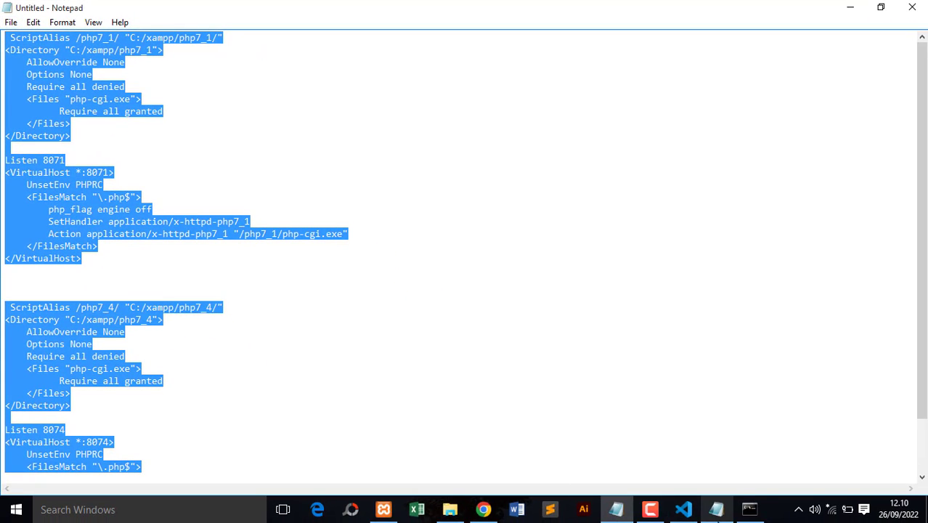
pyautogui.moveTo(716, 508)
pyautogui.click(721, 472)
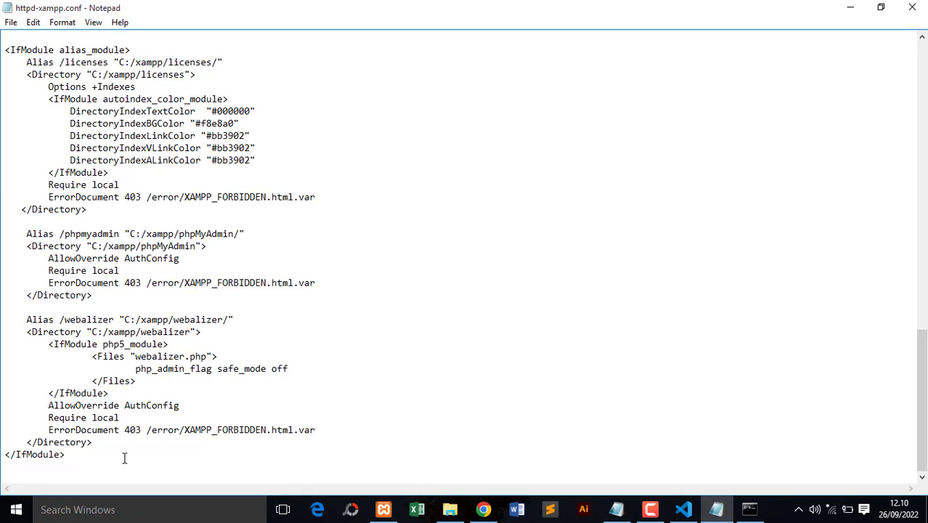
pyautogui.press('Return')
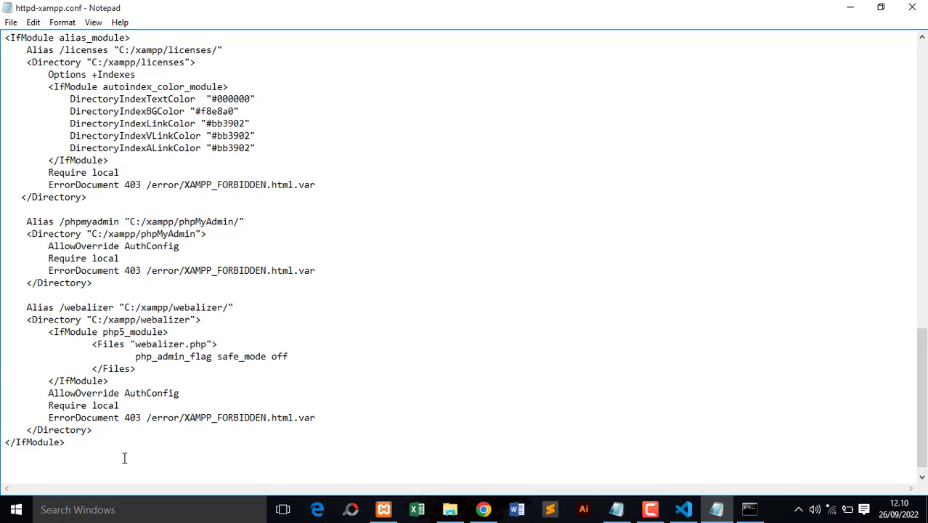
pyautogui.hotkey('ctrl', 'v')
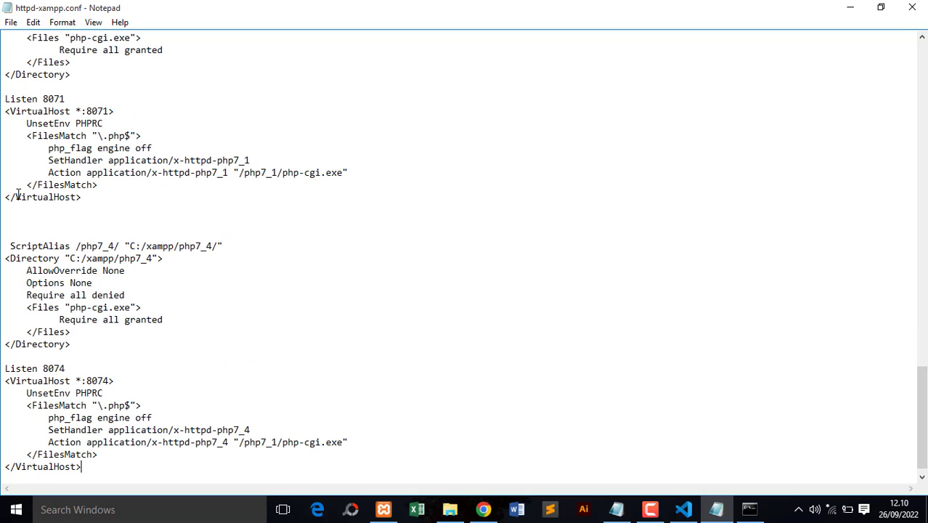
pyautogui.click(11, 23)
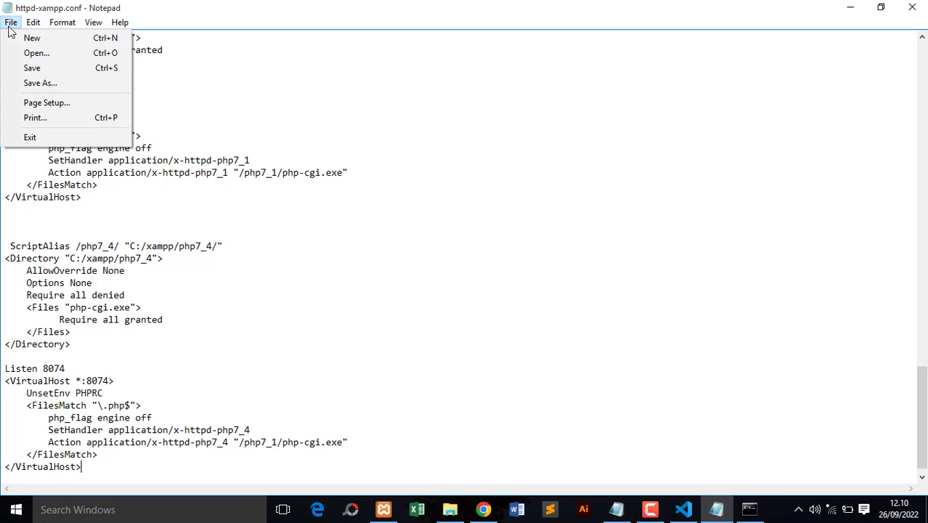
pyautogui.click(30, 70)
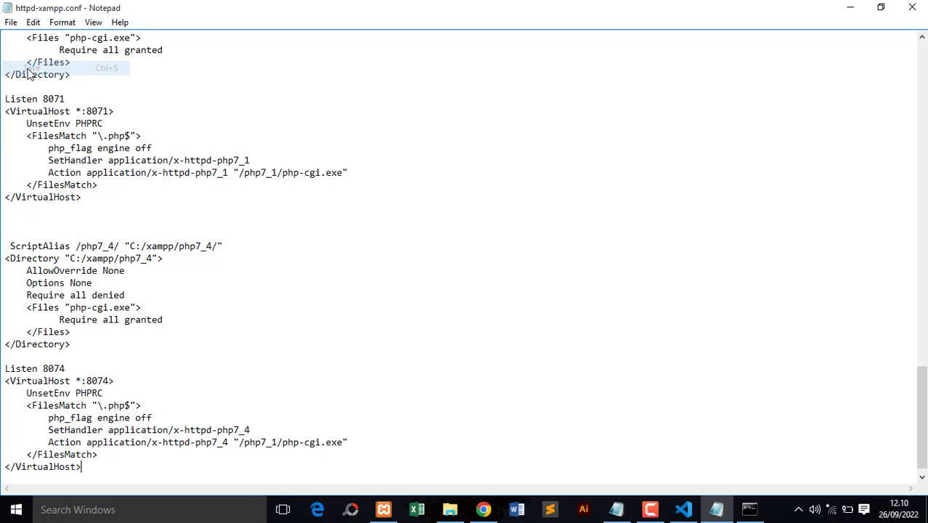
pyautogui.click(912, 7)
pyautogui.click(477, 241)
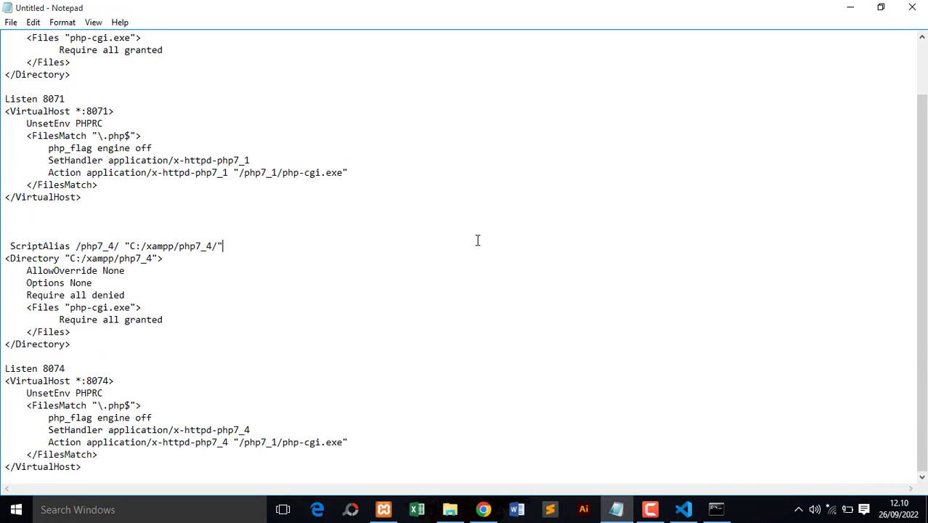
# - Minimize the untitled Notepad document and start the Apache and MySQL modules in the XAMPP Control Panel
pyautogui.click(851, 10)
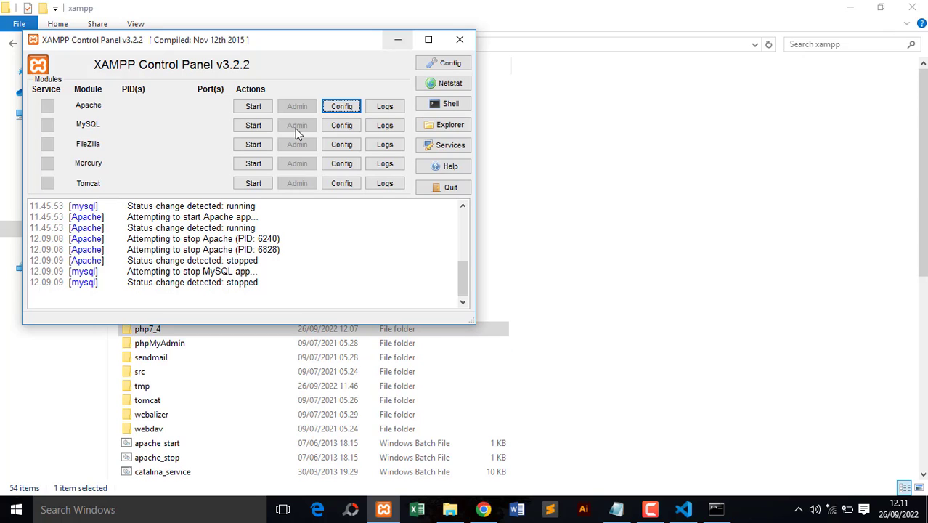
pyautogui.click(253, 107)
pyautogui.click(253, 125)
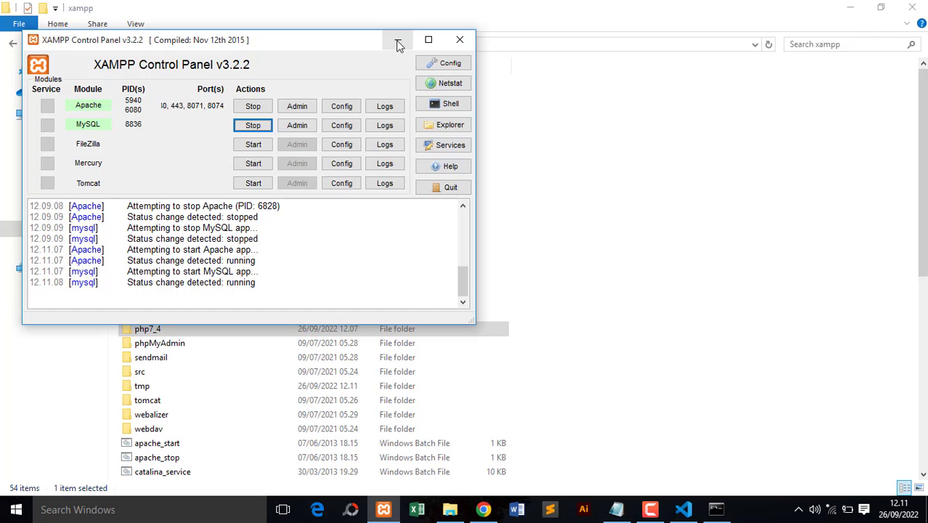
# - Switch to Chrome and close the phpinfo() page of the default localhost dashboard
pyautogui.click(483, 509)
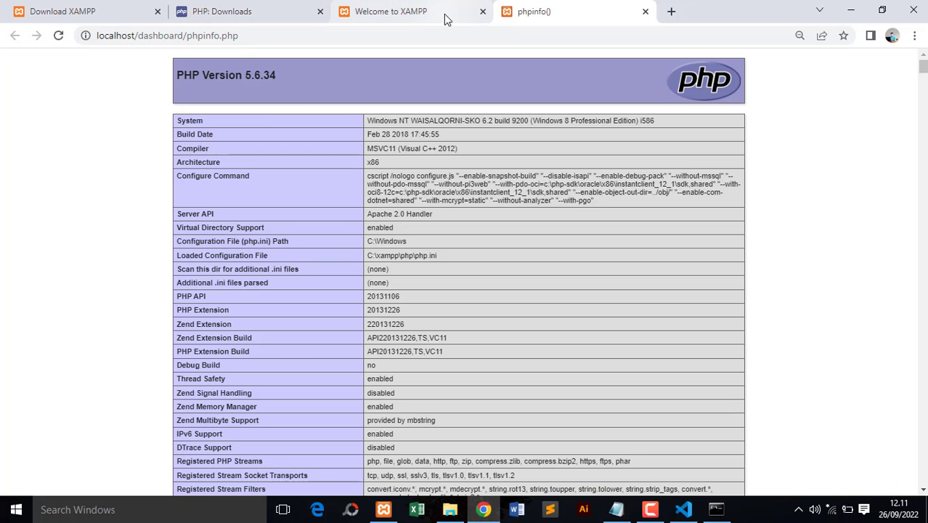
pyautogui.click(644, 13)
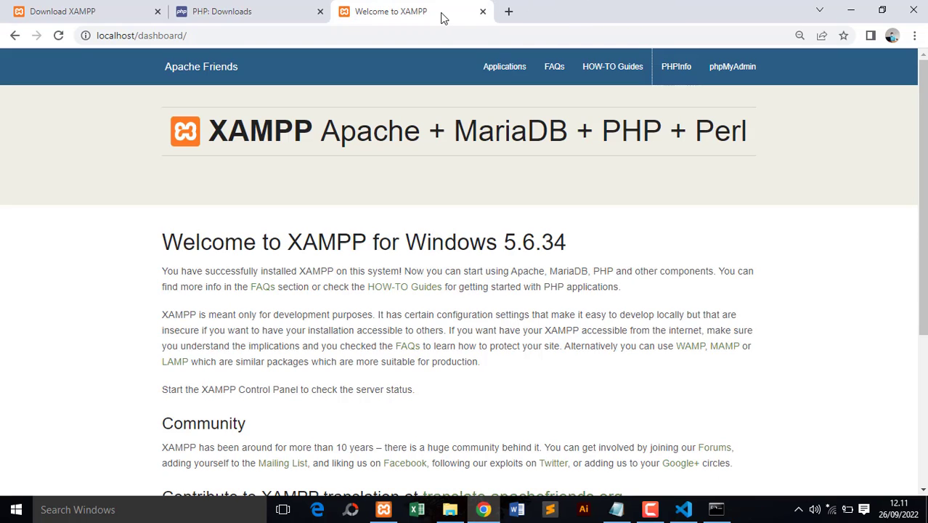
pyautogui.click(134, 35)
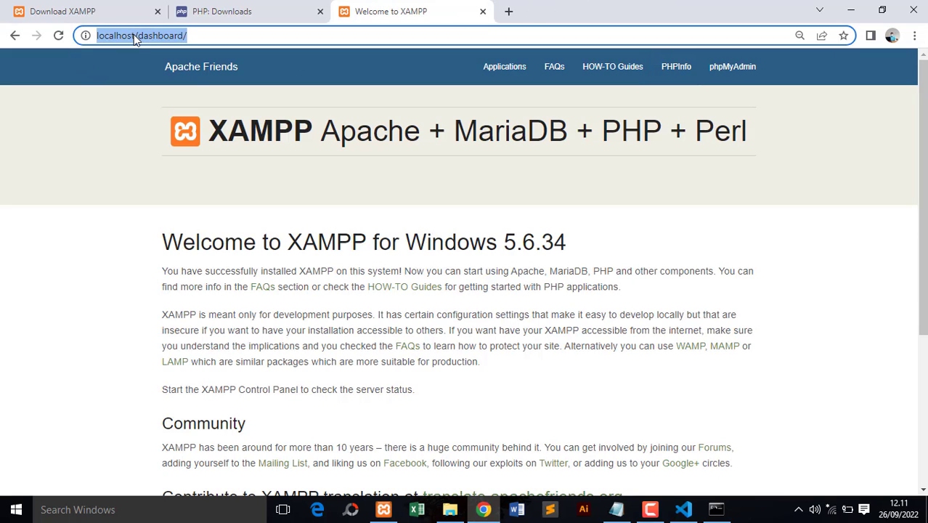
# - Load localhost:8071/dashboard in a new browser tab and check the PHP version on its PHPInfo page
pyautogui.click(509, 11)
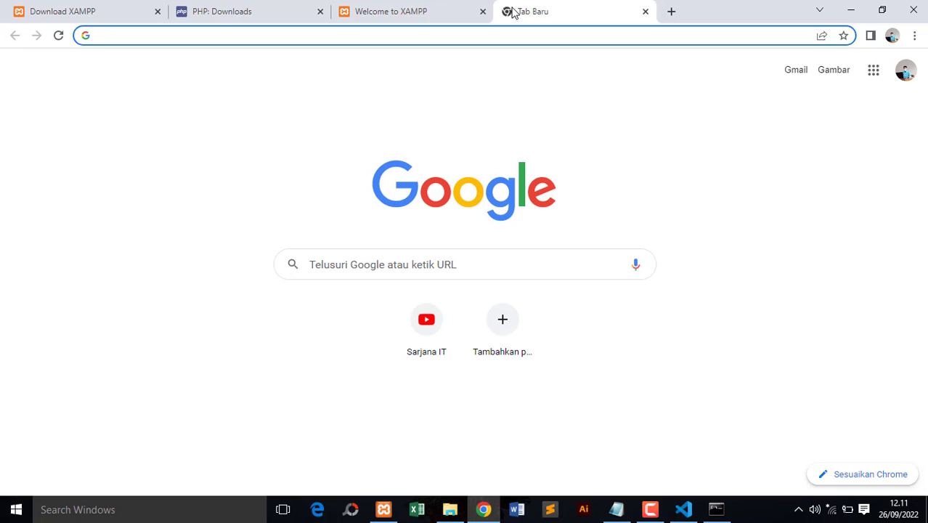
pyautogui.write('locah')
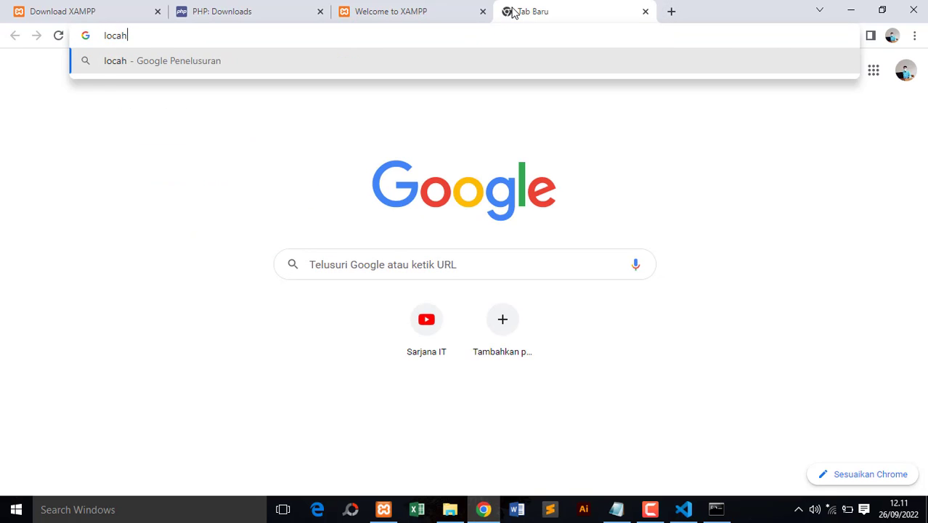
pyautogui.press('BackSpace')
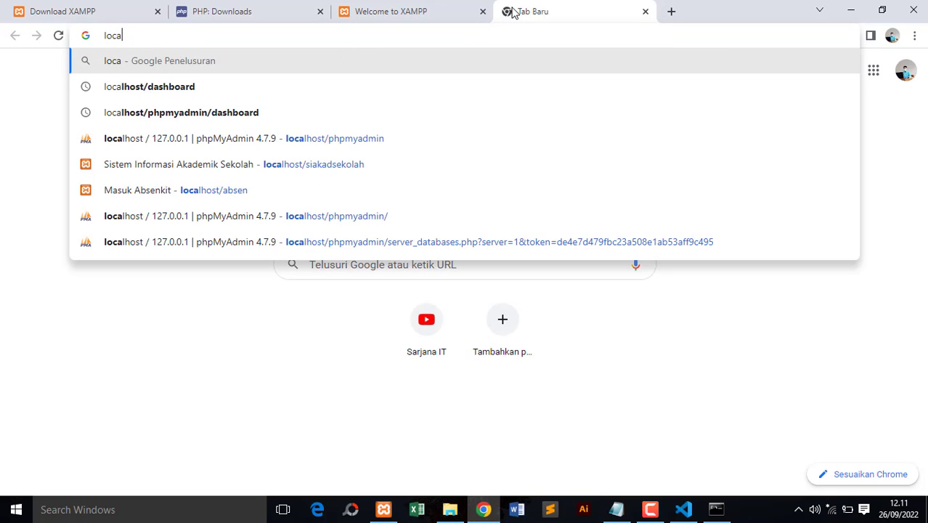
pyautogui.write('lhost')
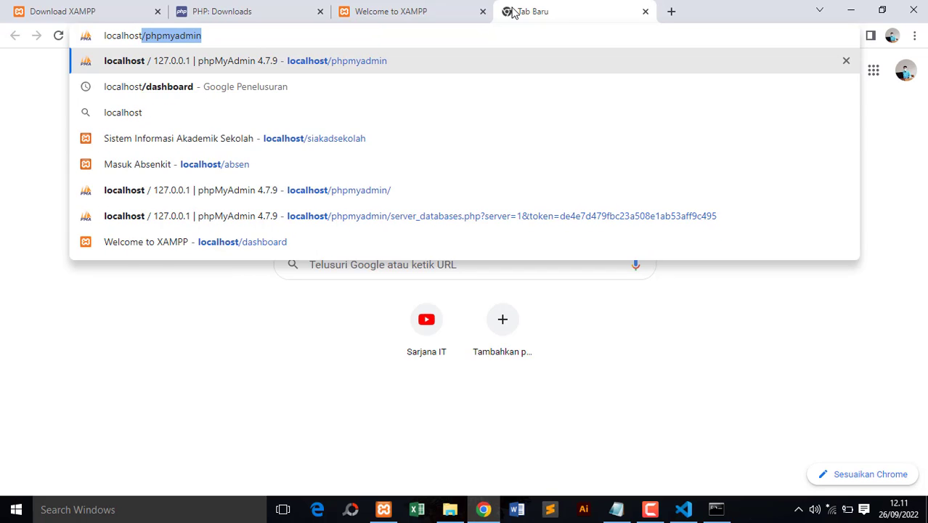
pyautogui.write(':')
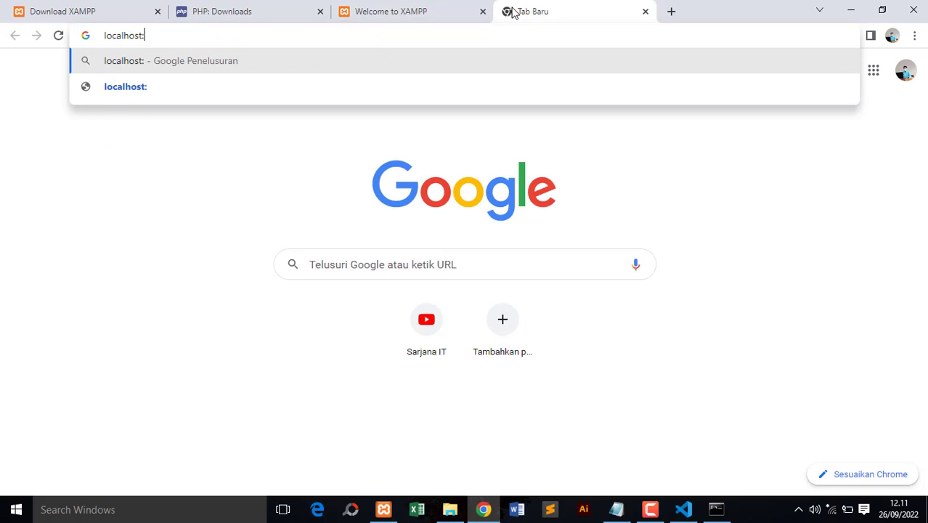
pyautogui.write('80')
pyautogui.write('71')
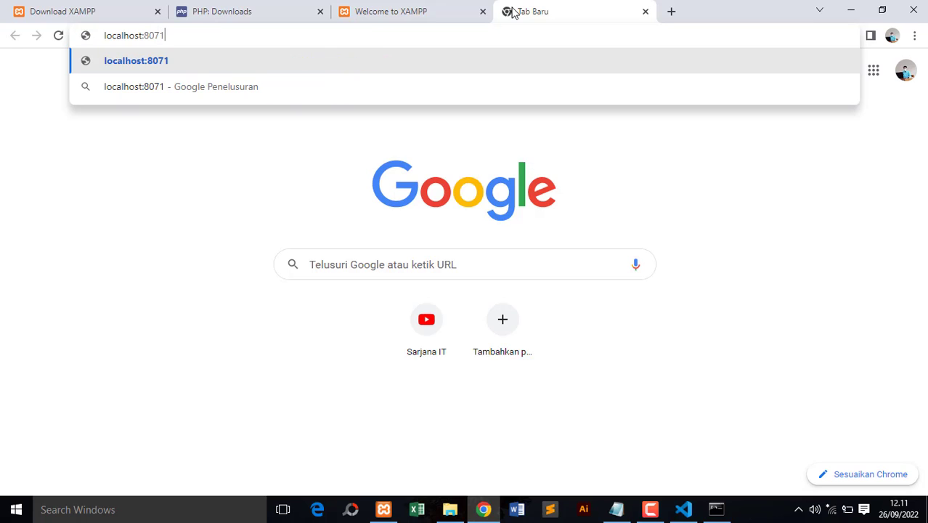
pyautogui.write('/da')
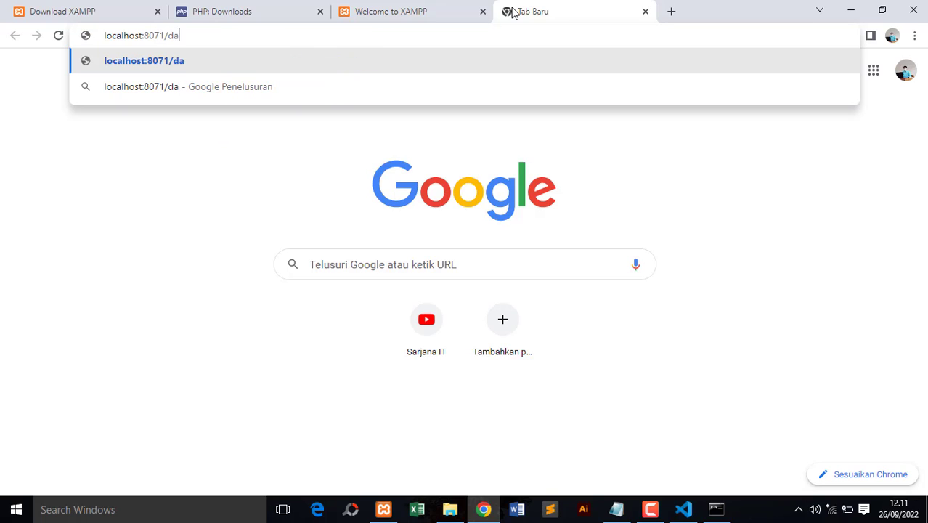
pyautogui.write('shboard')
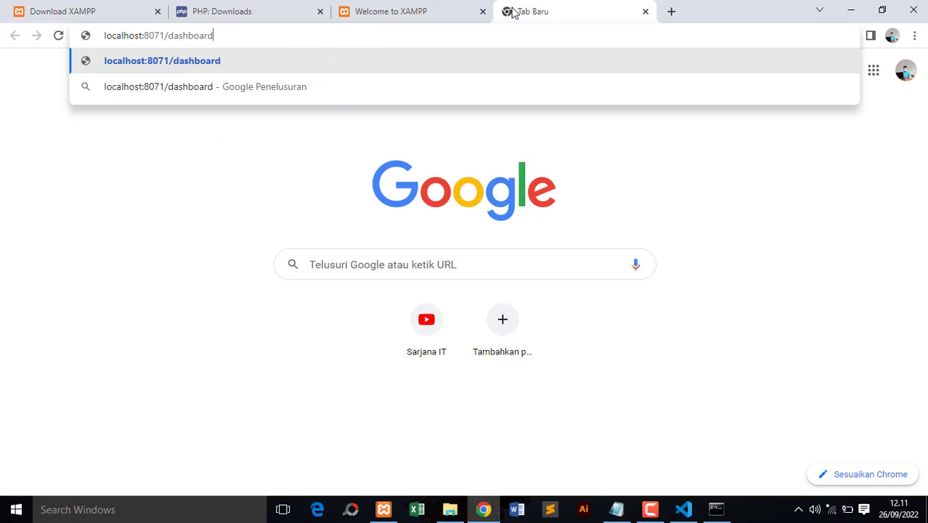
pyautogui.press('Return')
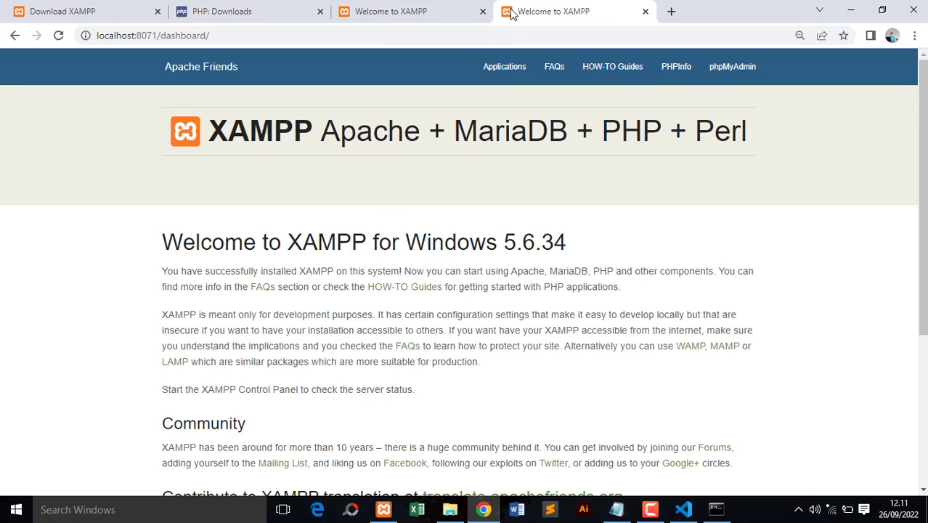
pyautogui.click(676, 67)
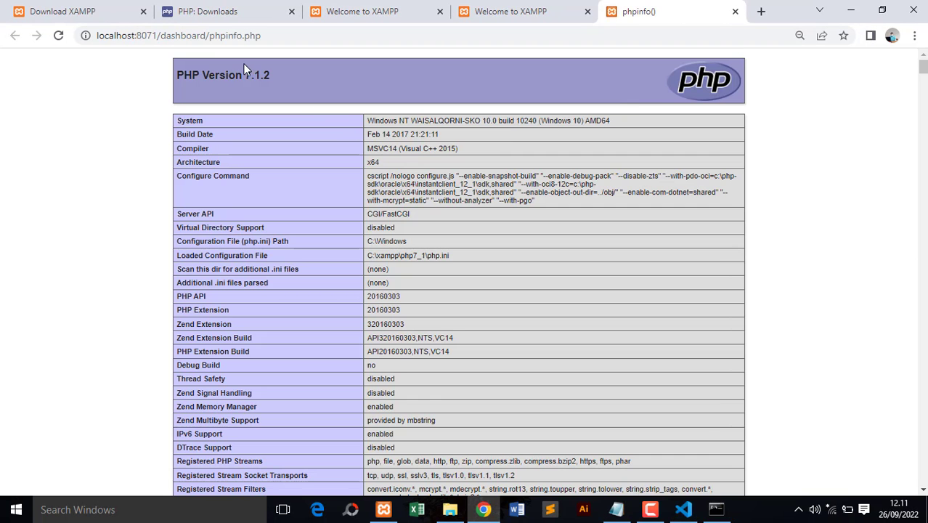
pyautogui.moveTo(247, 76); pyautogui.dragTo(270, 75)
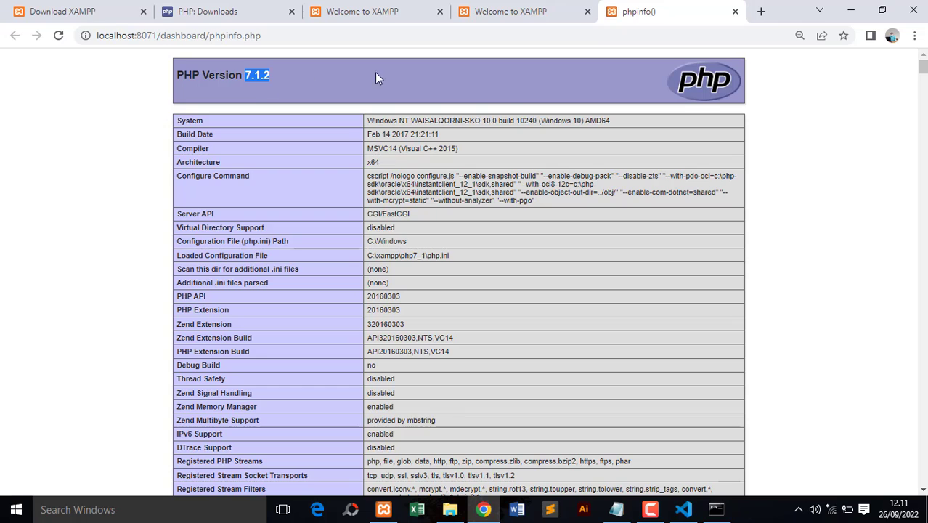
# - Load localhost:8074/dashboard in another new browser tab and check the PHP version on its PHPInfo page
pyautogui.click(761, 11)
pyautogui.write('lo')
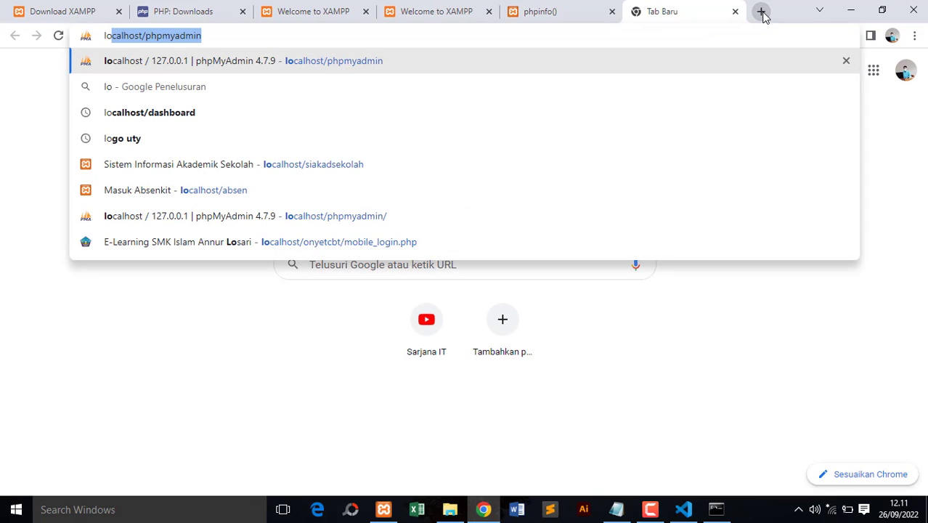
pyautogui.write('calhost')
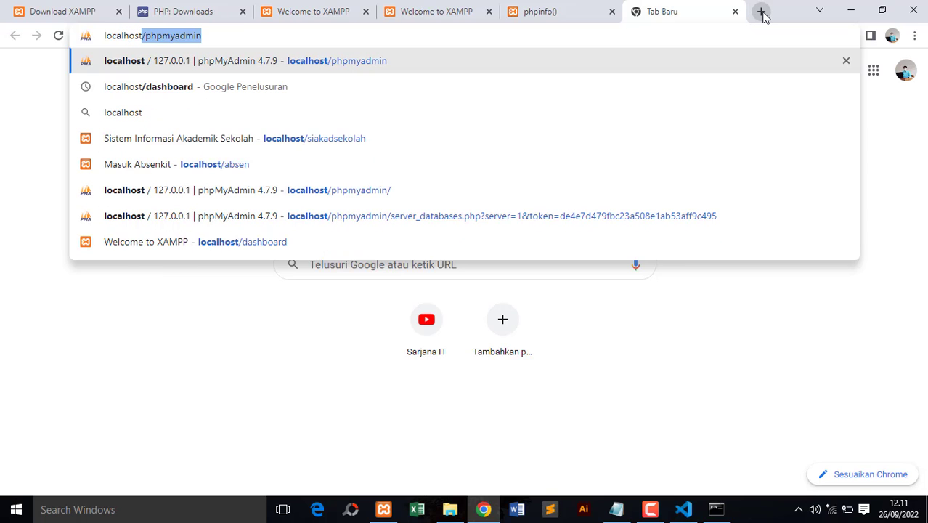
pyautogui.write(':')
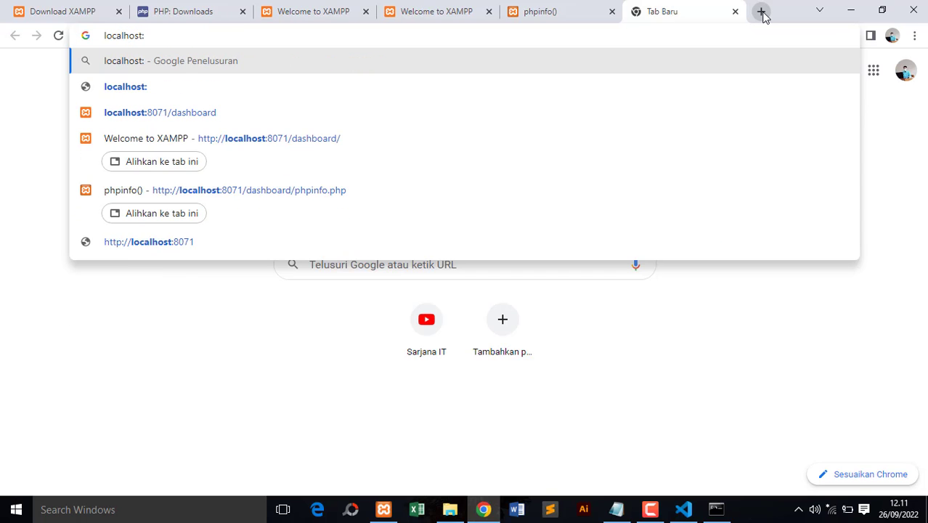
pyautogui.write('80')
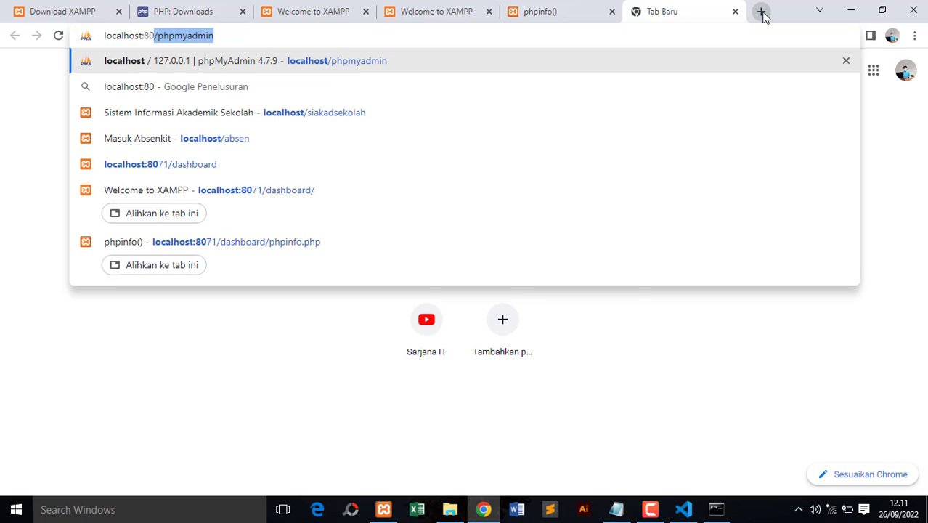
pyautogui.write('74/da')
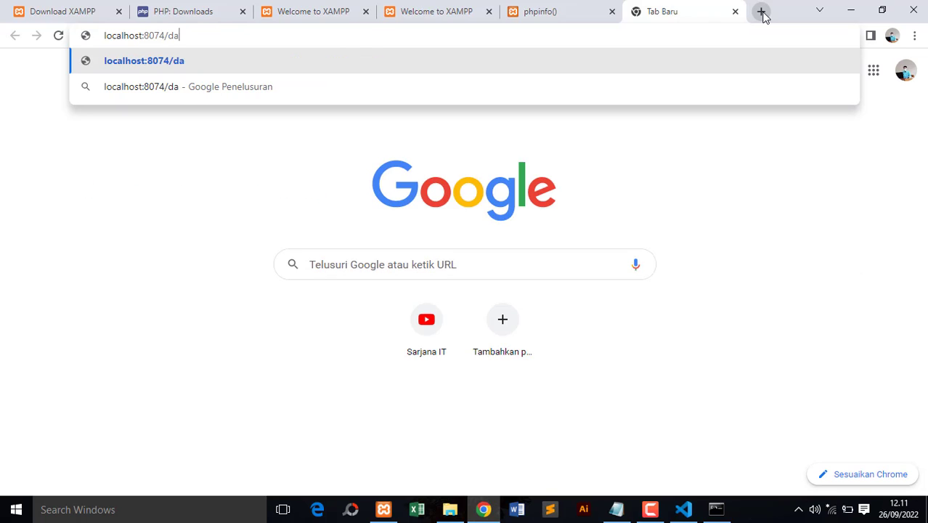
pyautogui.write('shboard')
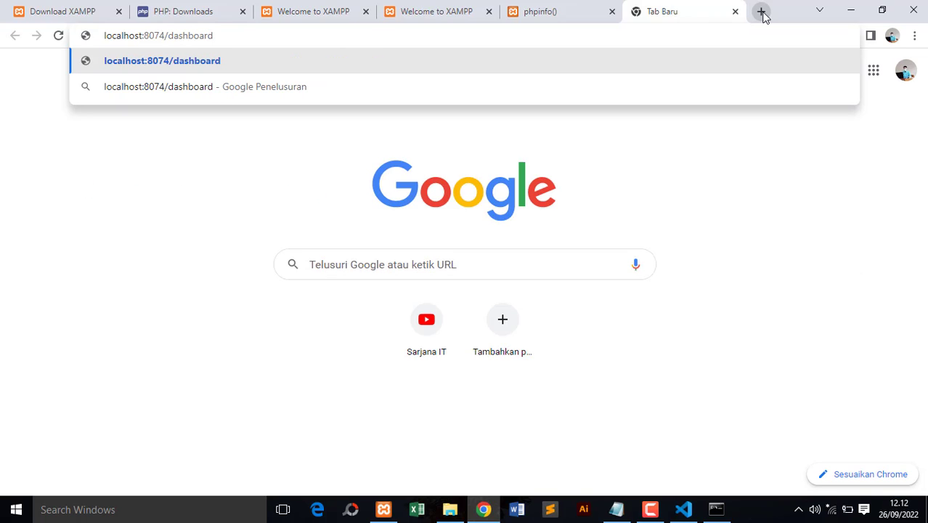
pyautogui.press('Return')
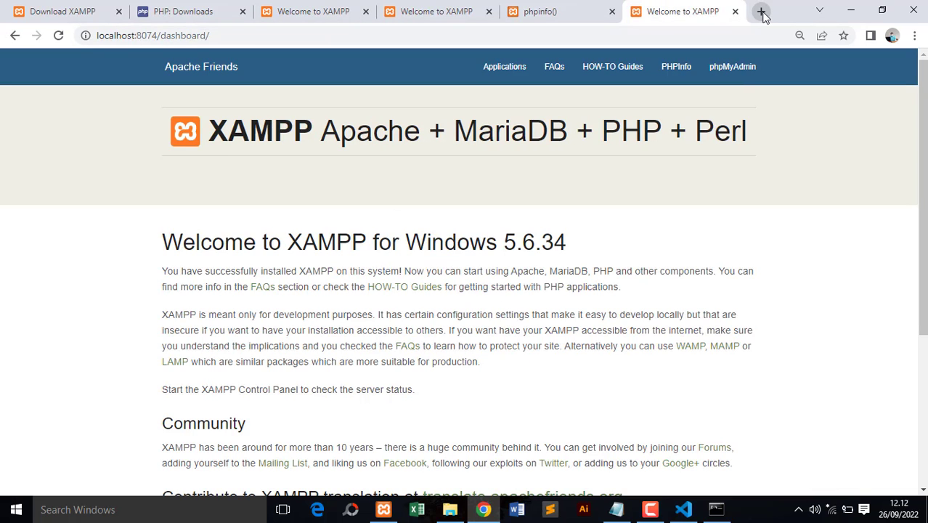
pyautogui.click(681, 75)
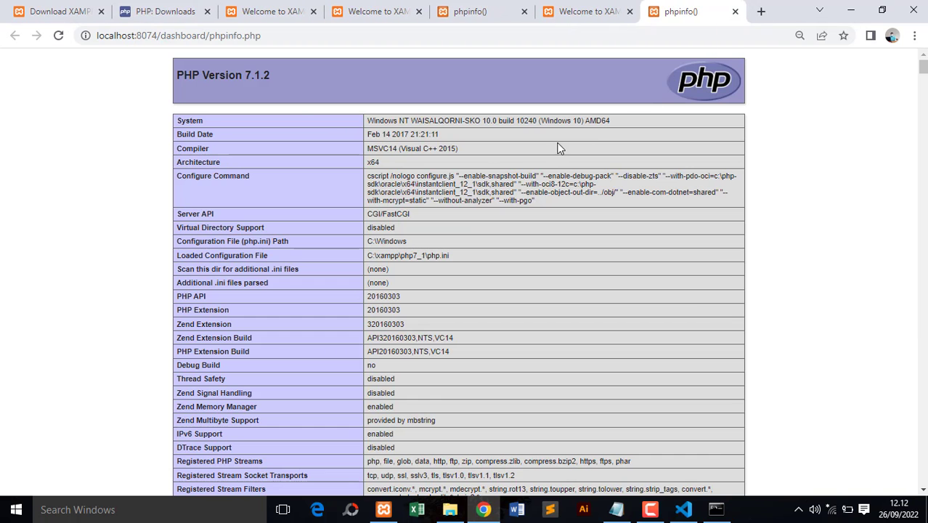
pyautogui.doubleClick(249, 76)
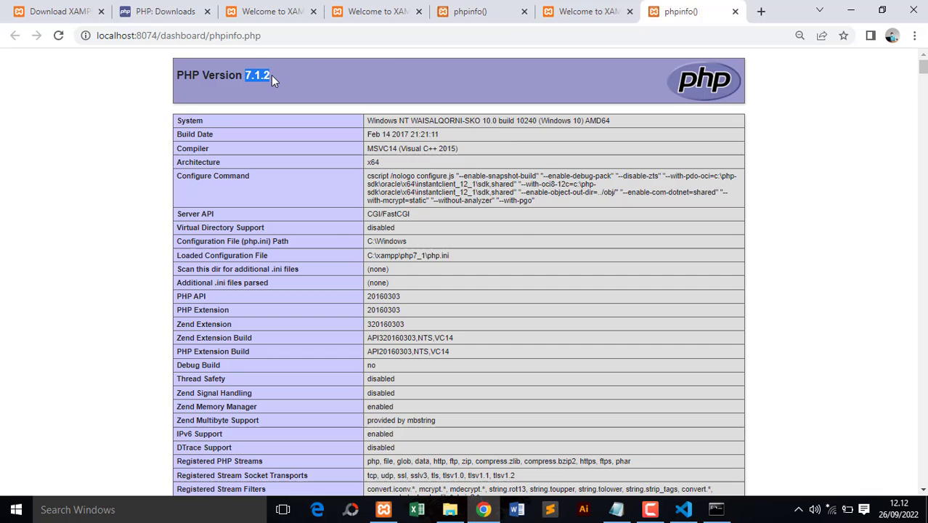
# - Compare the PHP versions on the port 8071 and port 8074 phpinfo() pages and recheck the 8074 dashboard
pyautogui.click(553, 9)
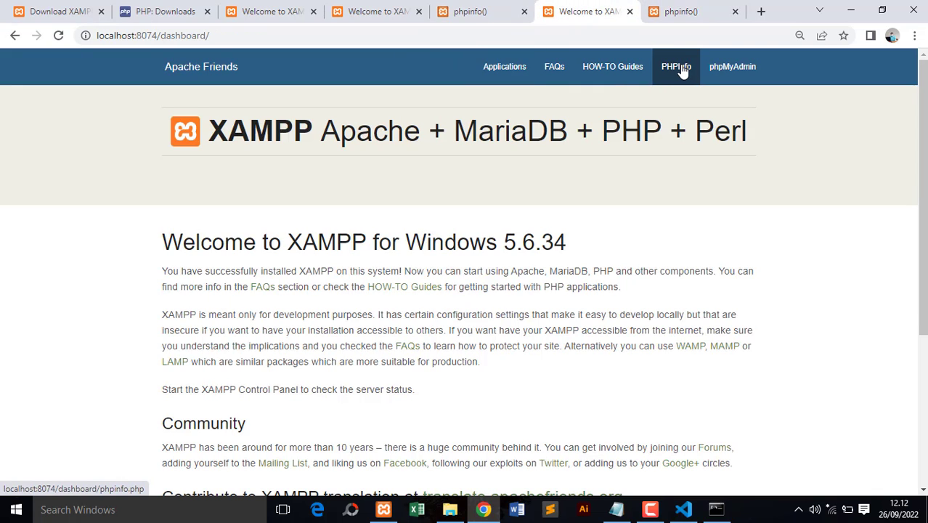
pyautogui.click(508, 17)
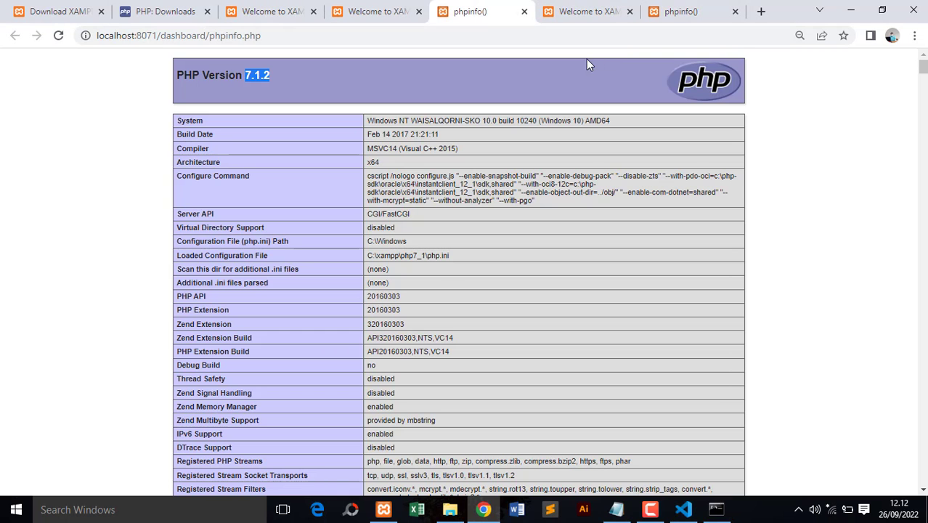
pyautogui.click(671, 13)
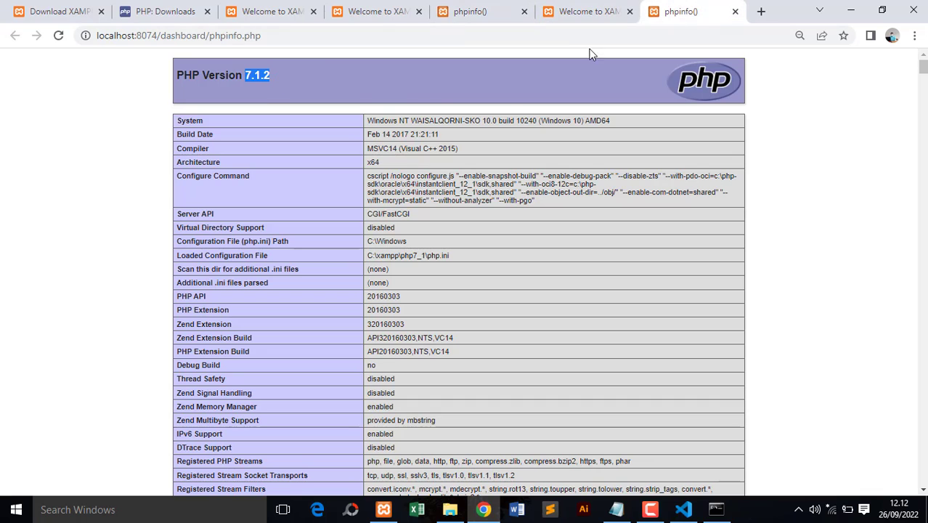
pyautogui.click(610, 18)
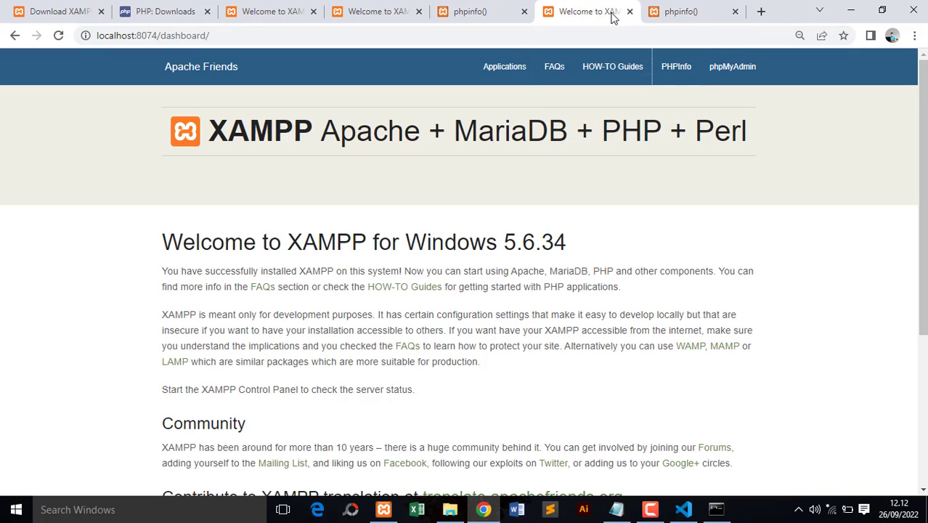
pyautogui.click(681, 15)
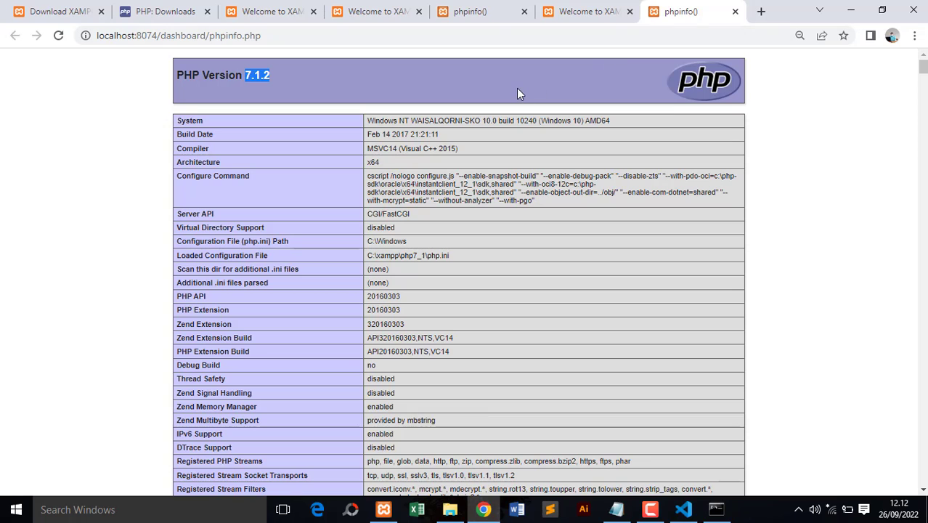
pyautogui.click(305, 87)
# - Switch to the XAMPP Control Panel and stop the Apache and MySQL modules
pyautogui.click(383, 509)
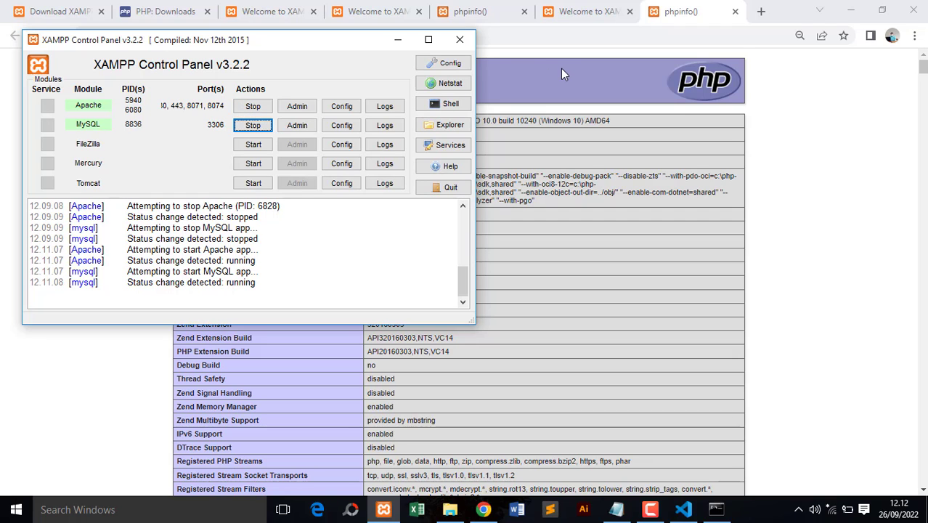
pyautogui.click(258, 108)
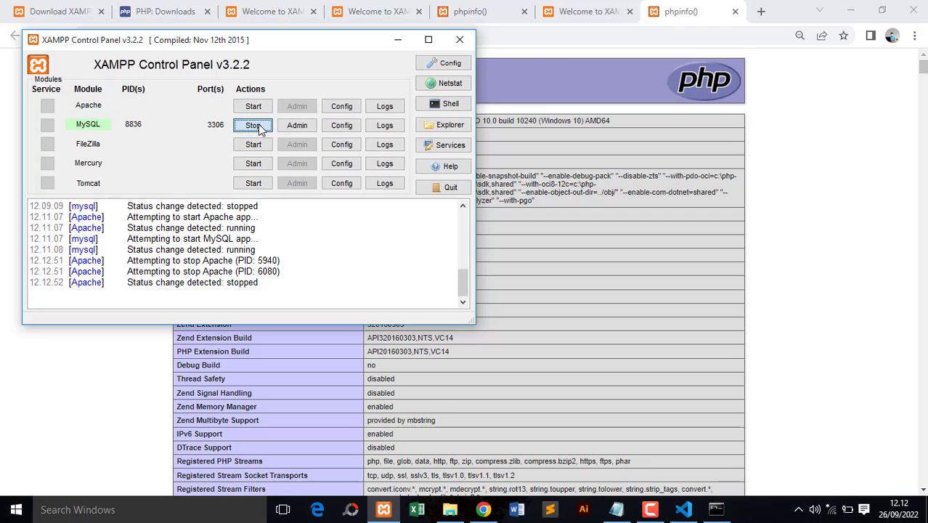
pyautogui.click(252, 126)
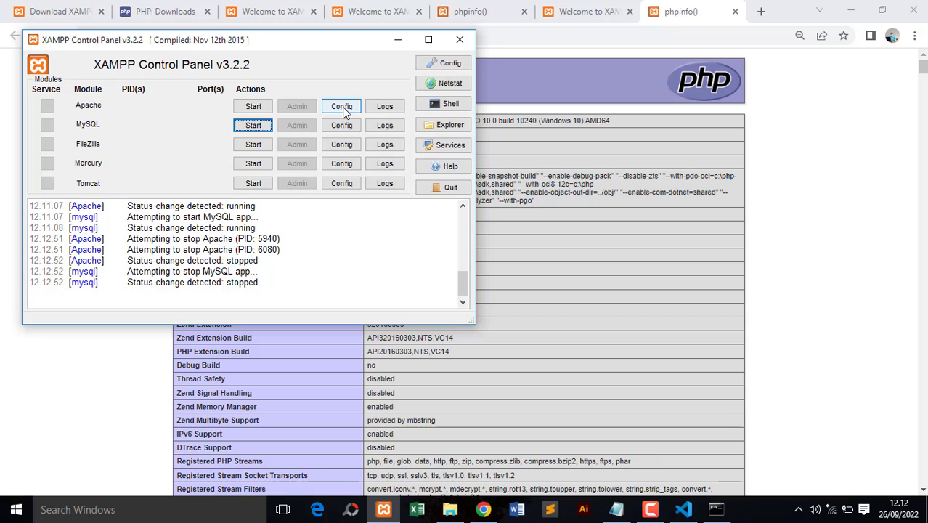
# - In Apache's httpd-xampp.conf, change the port 8074 virtual host's Action path to "/php7_4/php-cgi.exe", then save and close the file
pyautogui.click(341, 107)
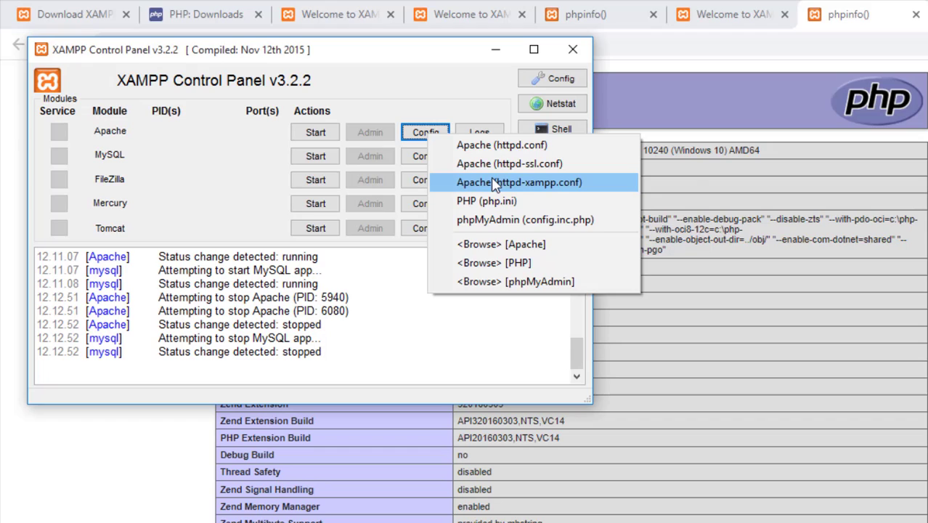
pyautogui.click(493, 183)
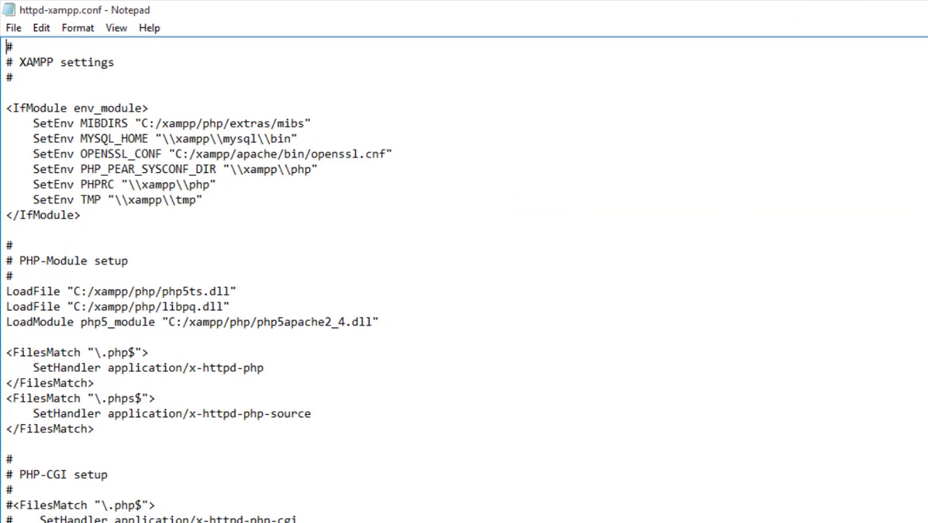
pyautogui.scroll(-9, 464, 279)
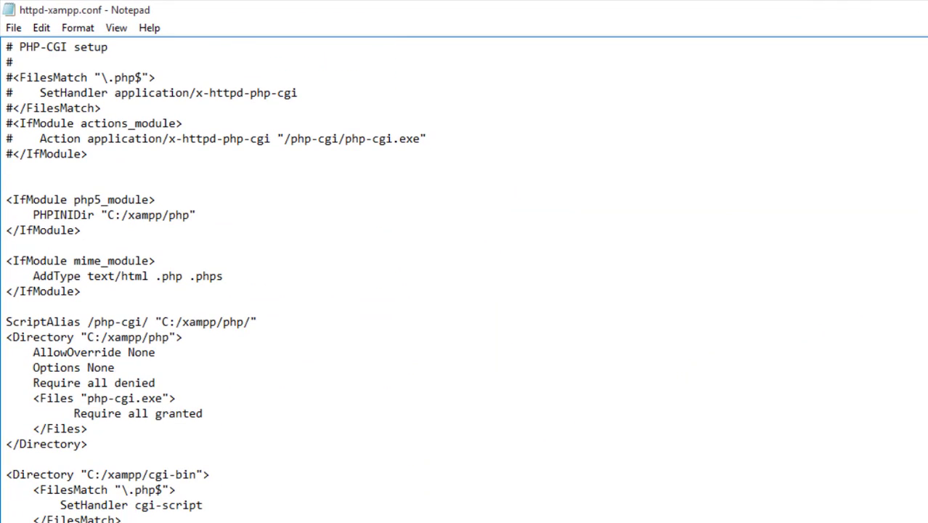
pyautogui.scroll(-20, 464, 279)
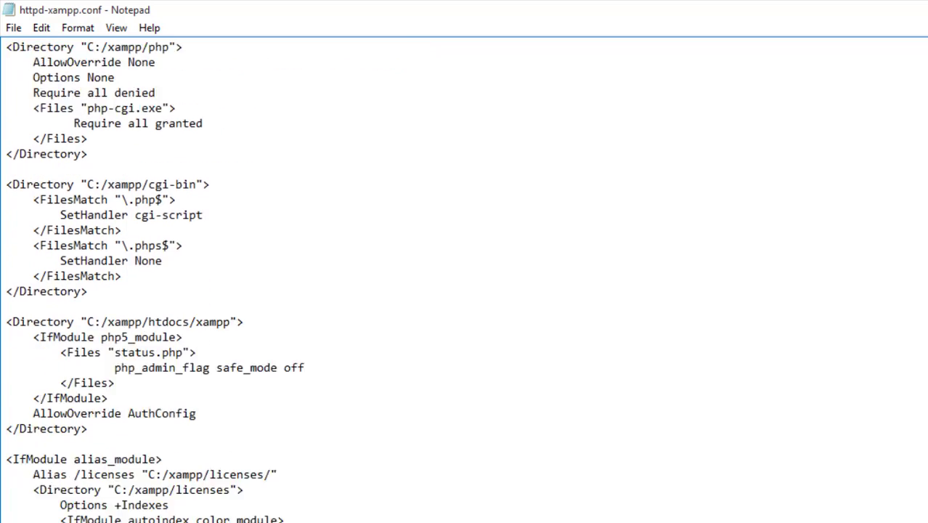
pyautogui.scroll(-7, 464, 279)
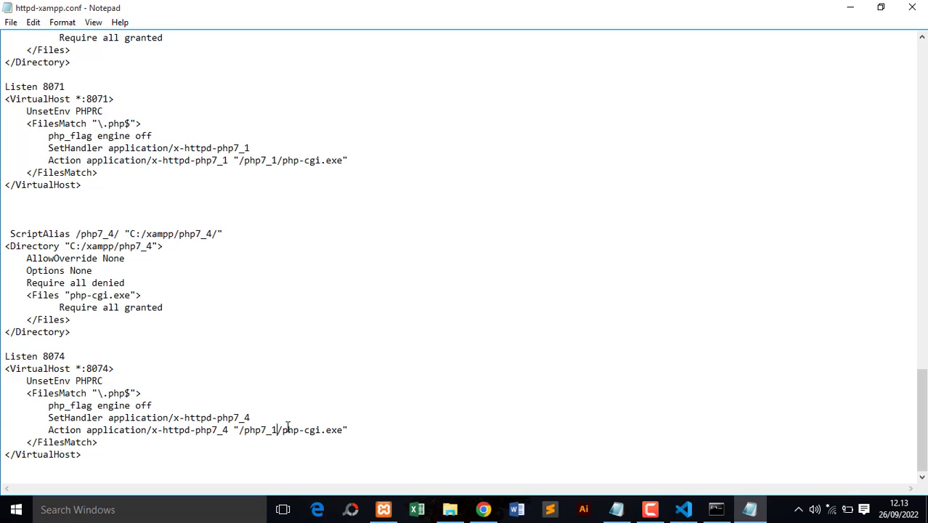
pyautogui.press('BackSpace')
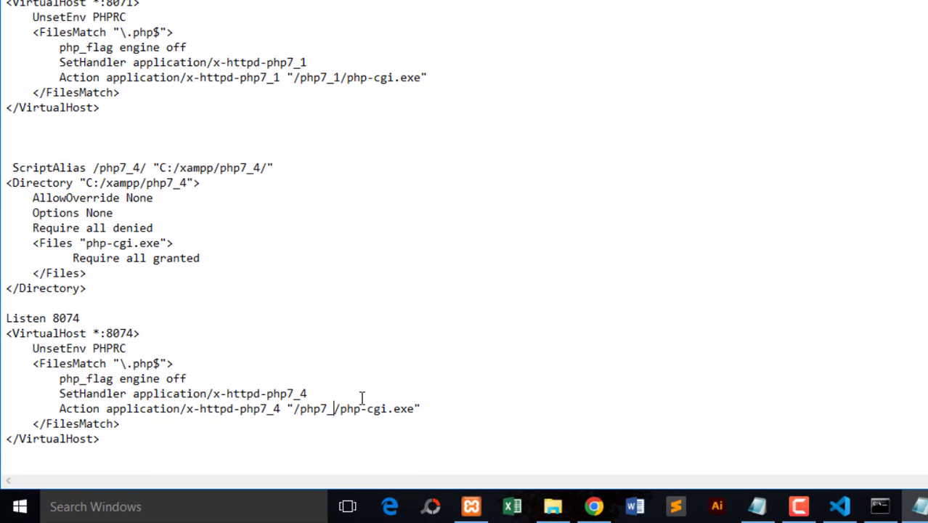
pyautogui.write('4')
pyautogui.click(11, 6)
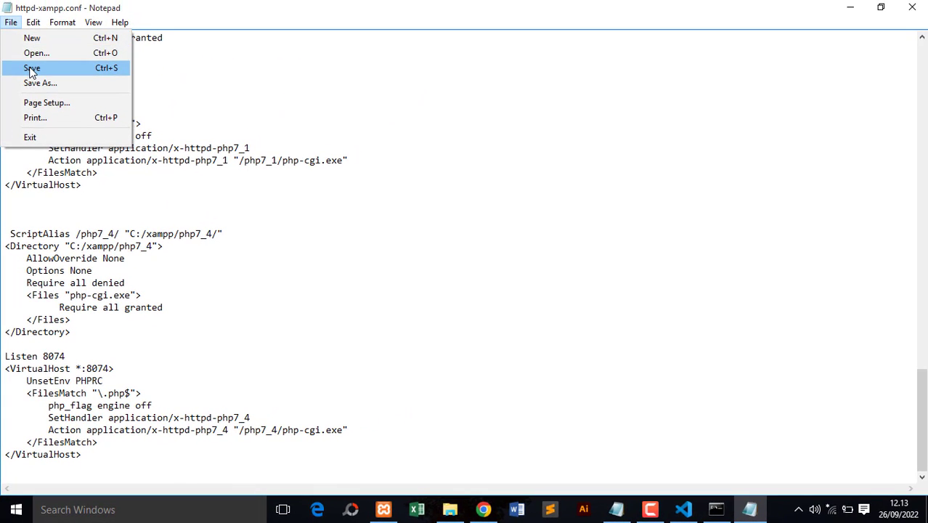
pyautogui.click(32, 69)
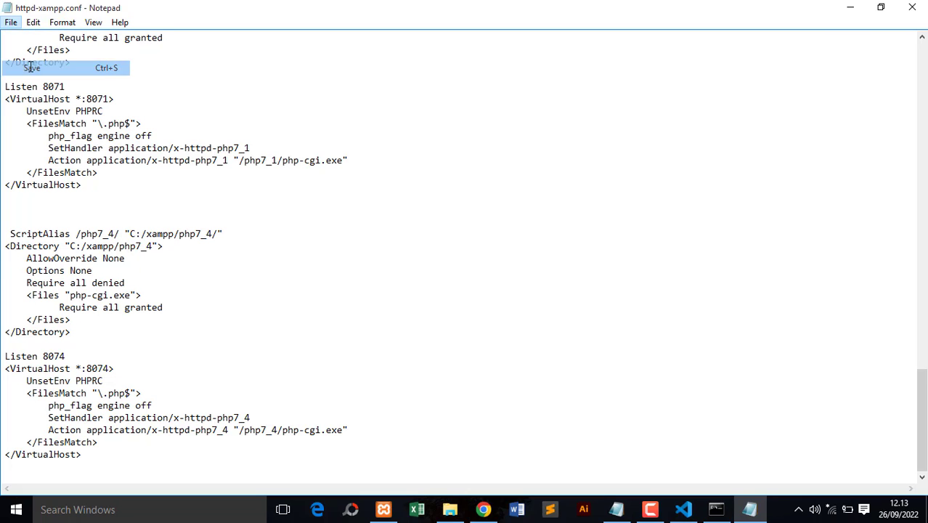
pyautogui.click(916, 9)
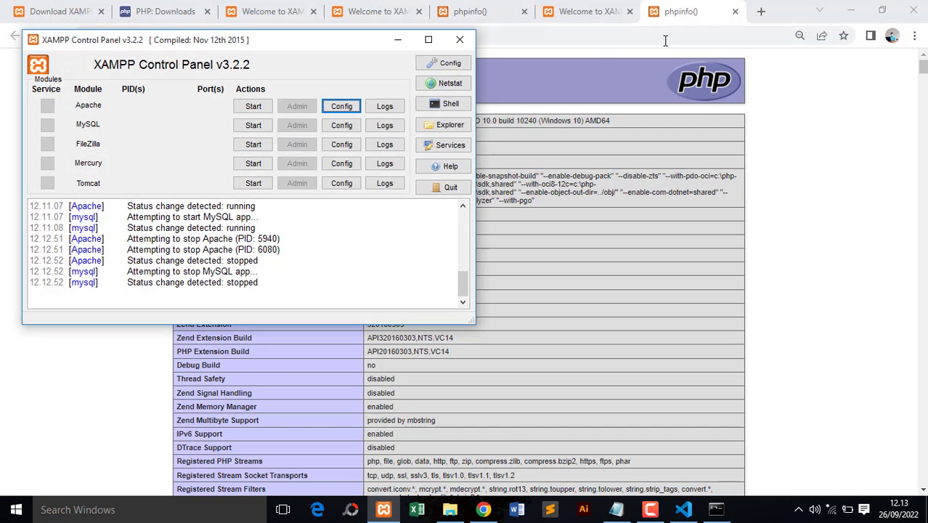
# - Switch to the browser, reload the localhost:8074/dashboard page and close the old port 8074 phpinfo() tab
pyautogui.click(592, 12)
pyautogui.click(240, 34)
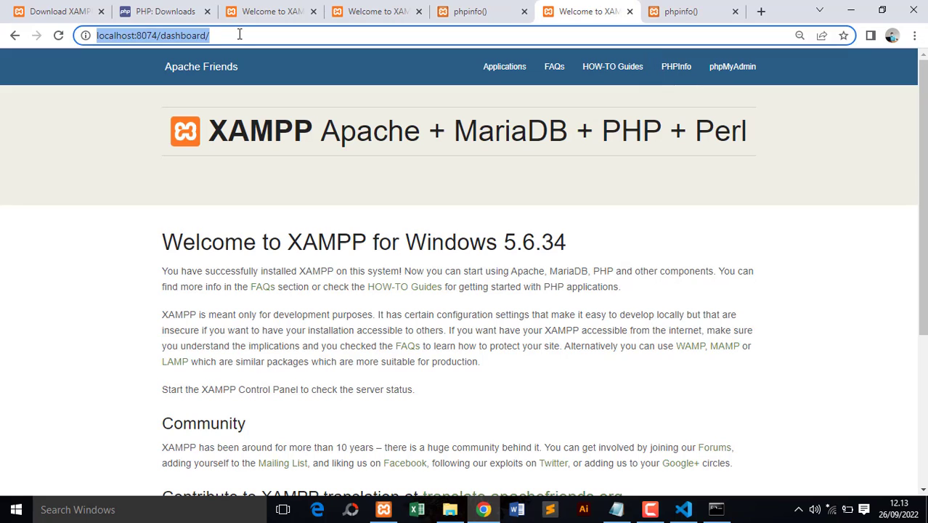
pyautogui.press('Return')
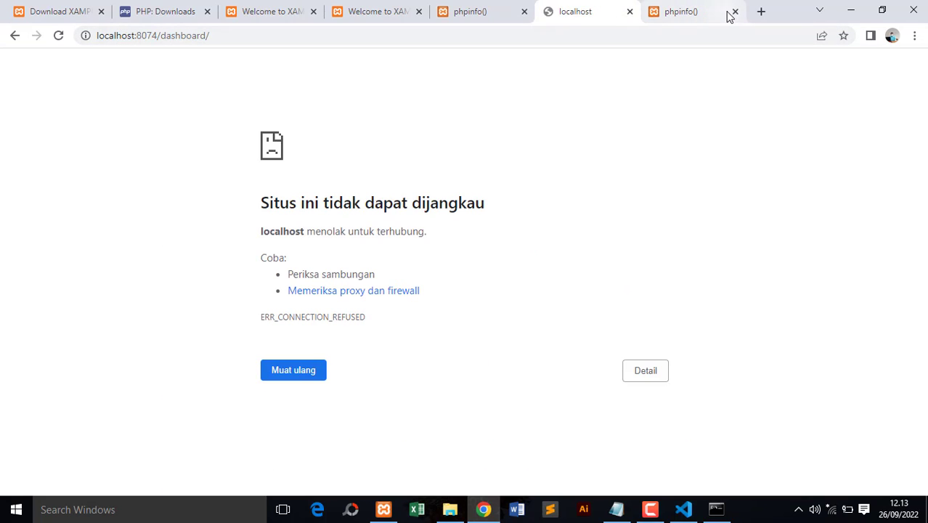
pyautogui.click(733, 12)
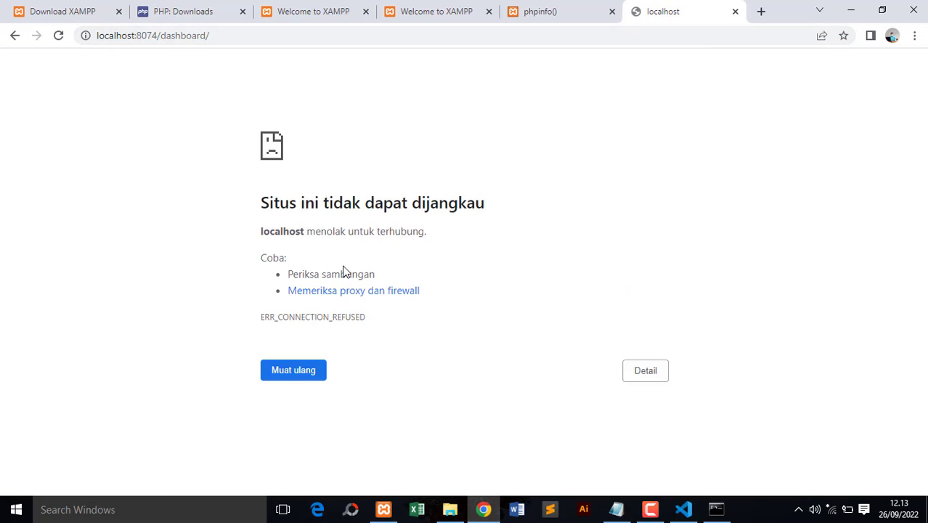
# - Switch to the XAMPP Control Panel and start the Apache and MySQL modules
pyautogui.click(383, 509)
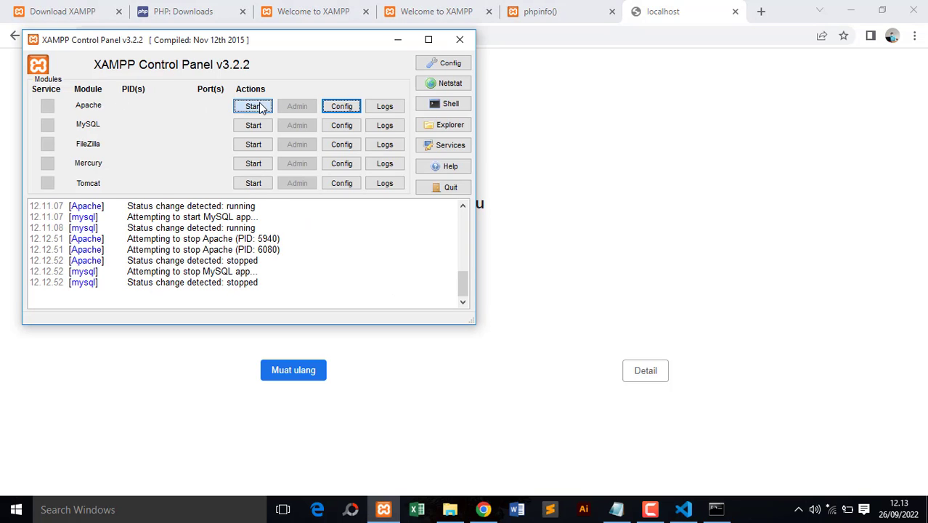
pyautogui.click(253, 106)
pyautogui.click(252, 125)
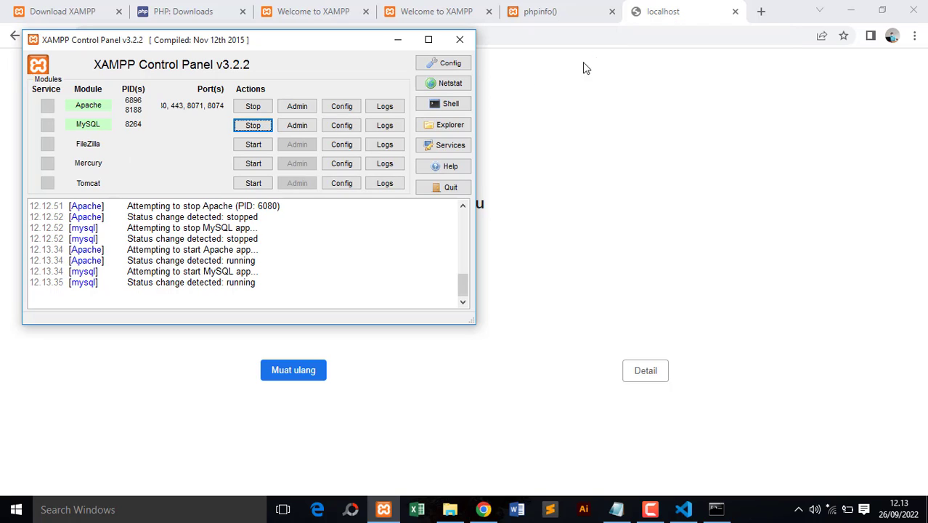
# - Return to the browser, reload localhost:8074/dashboard and check the PHP version on its PHPInfo page
pyautogui.click(672, 22)
pyautogui.click(239, 35)
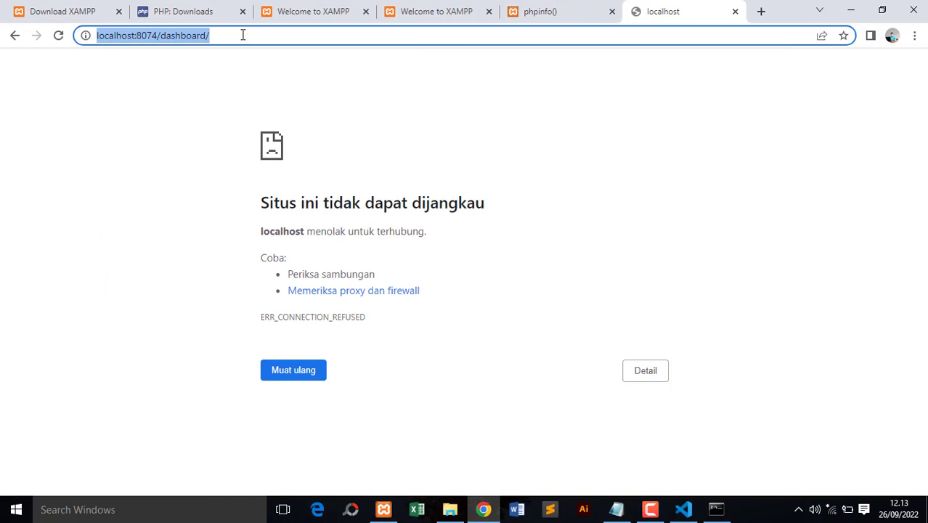
pyautogui.press('Return')
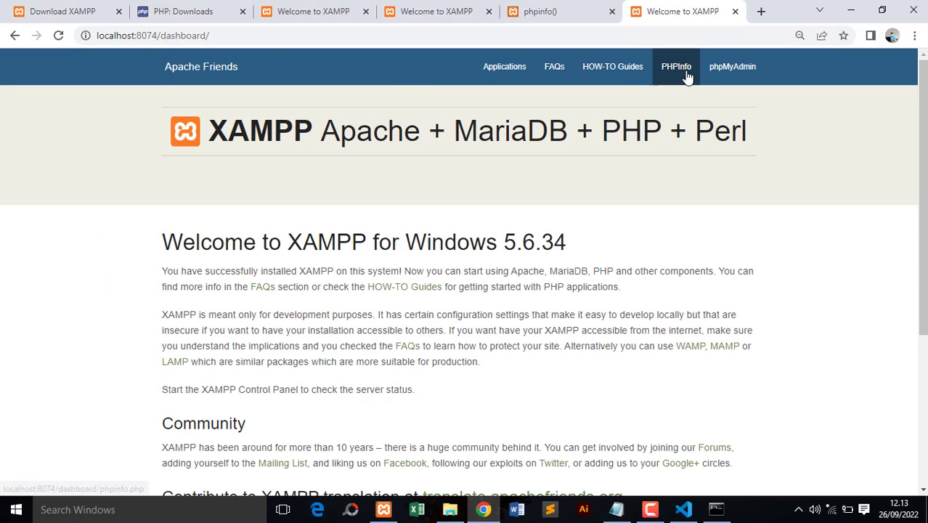
pyautogui.click(686, 71)
pyautogui.moveTo(241, 74); pyautogui.dragTo(284, 73)
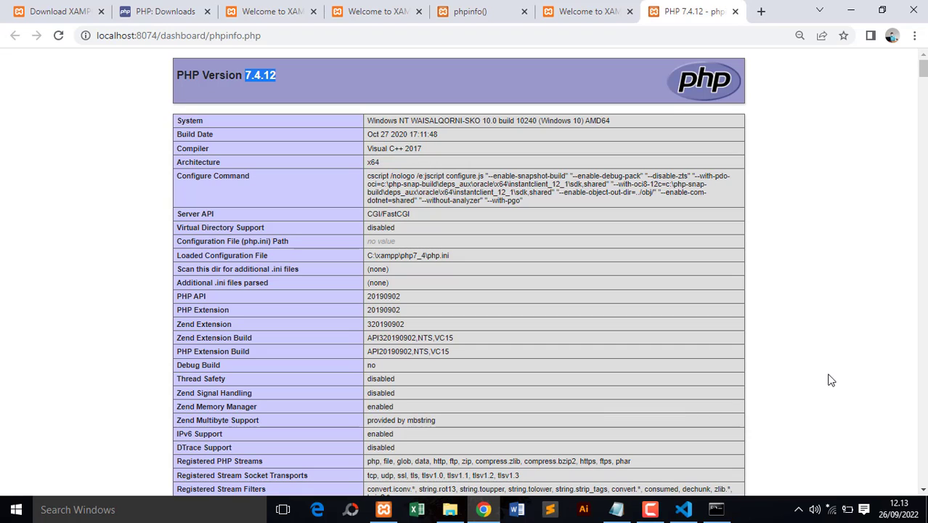
pyautogui.click(650, 509)
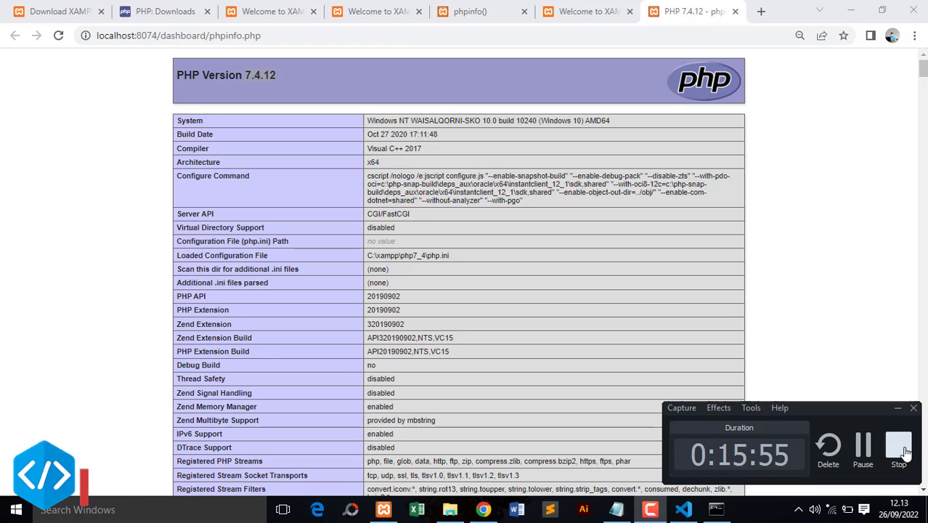
pyautogui.click(899, 447)
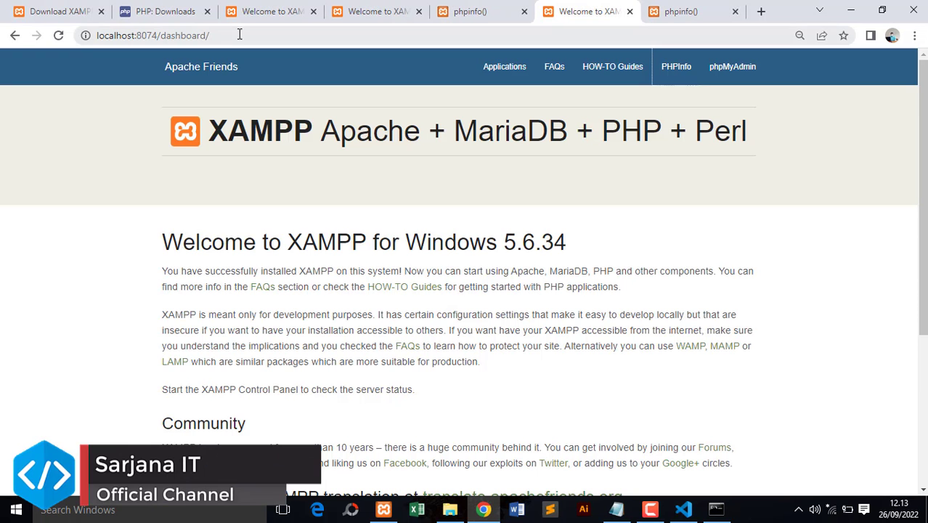
pyautogui.click(239, 34)
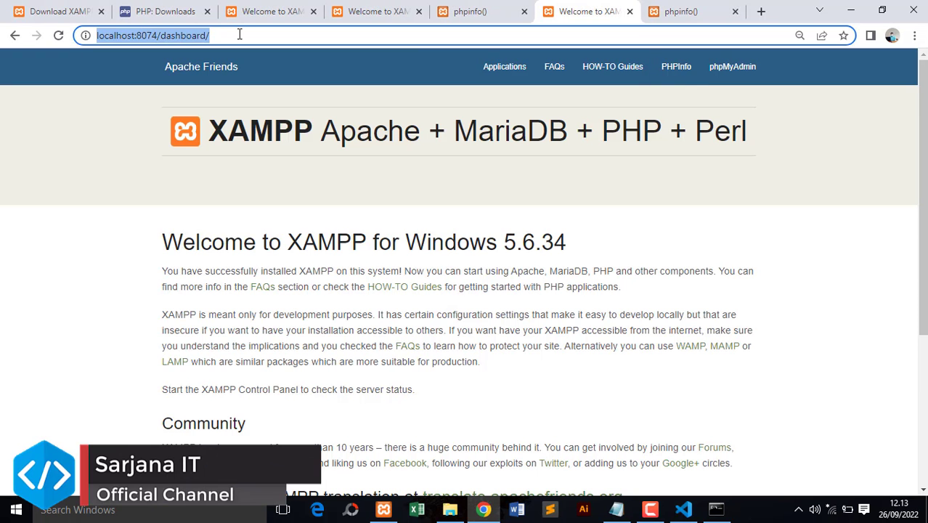
pyautogui.press('Return')
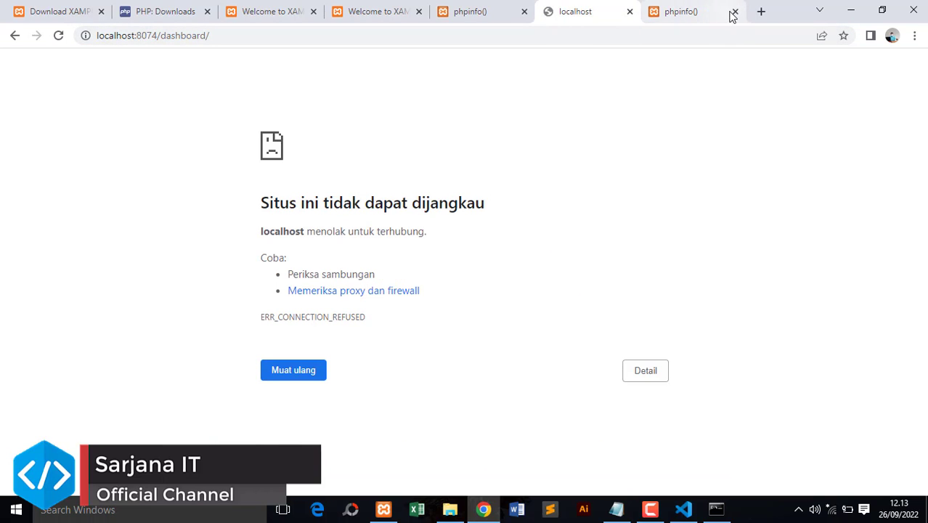
pyautogui.click(734, 11)
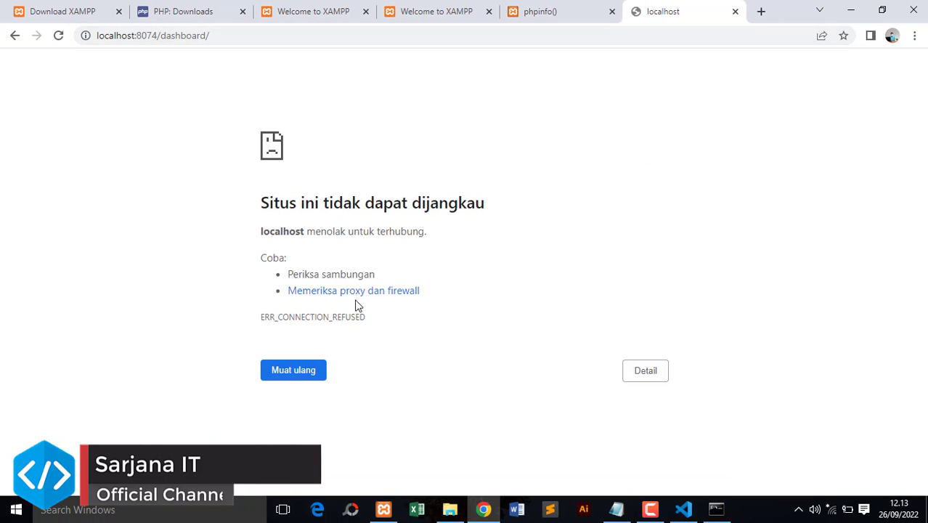
pyautogui.click(383, 509)
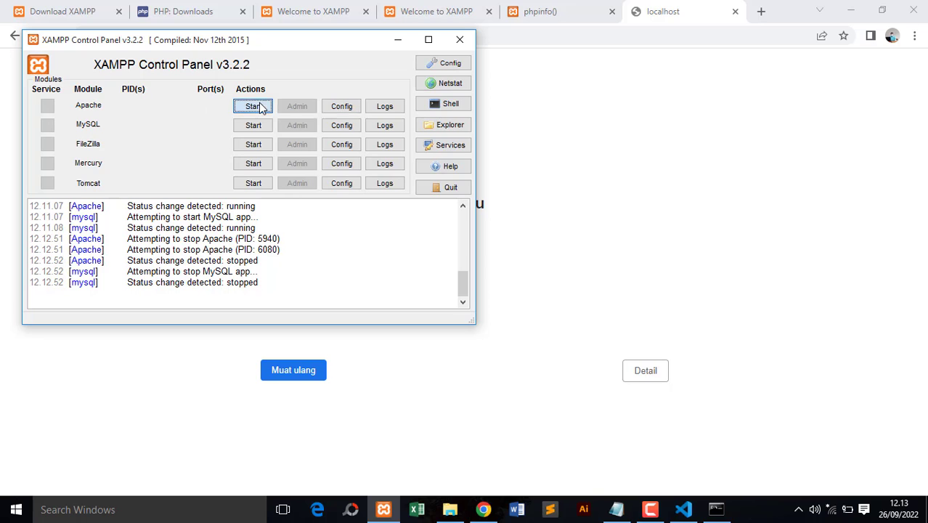
pyautogui.click(253, 106)
pyautogui.click(256, 125)
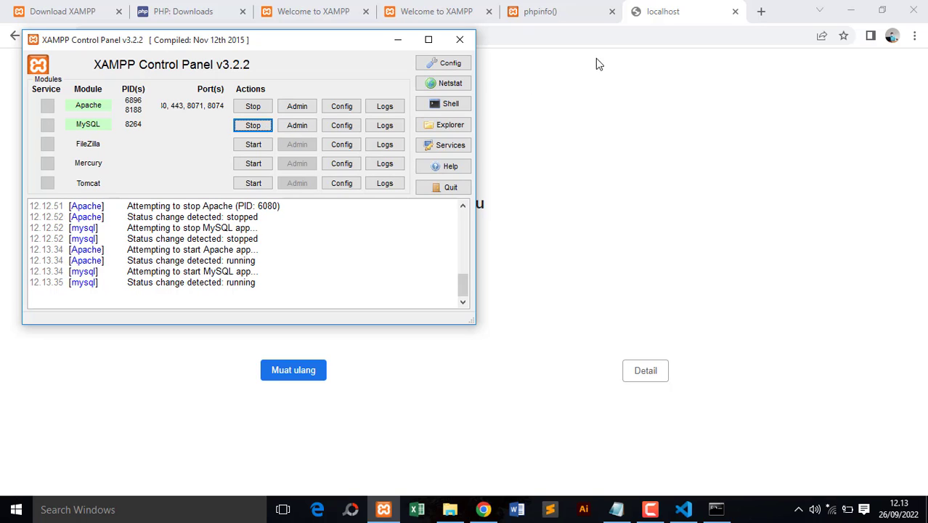
pyautogui.click(672, 22)
pyautogui.click(239, 35)
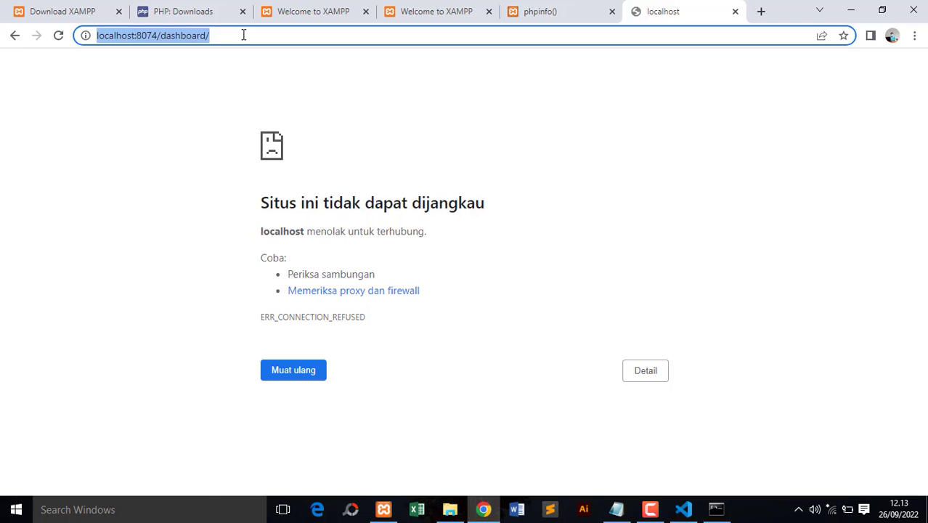
pyautogui.press('Return')
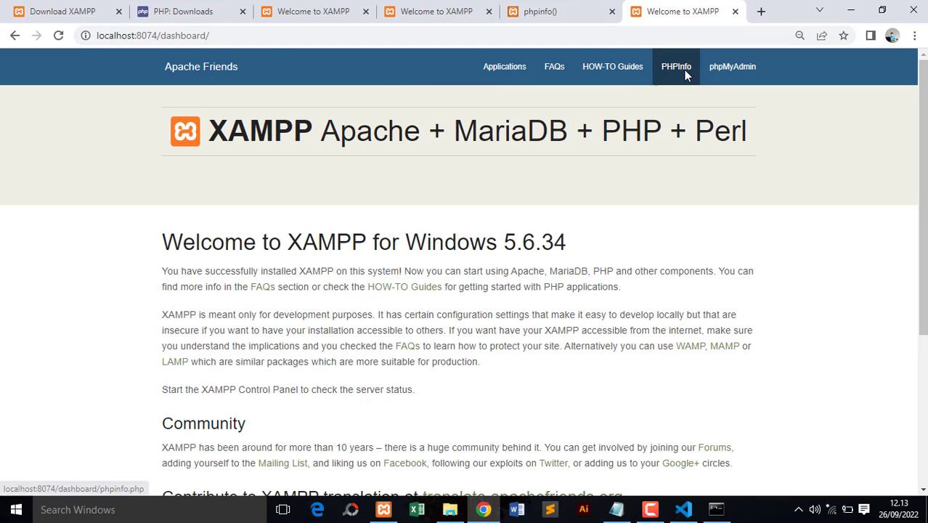
pyautogui.click(684, 69)
pyautogui.moveTo(243, 74); pyautogui.dragTo(295, 76)
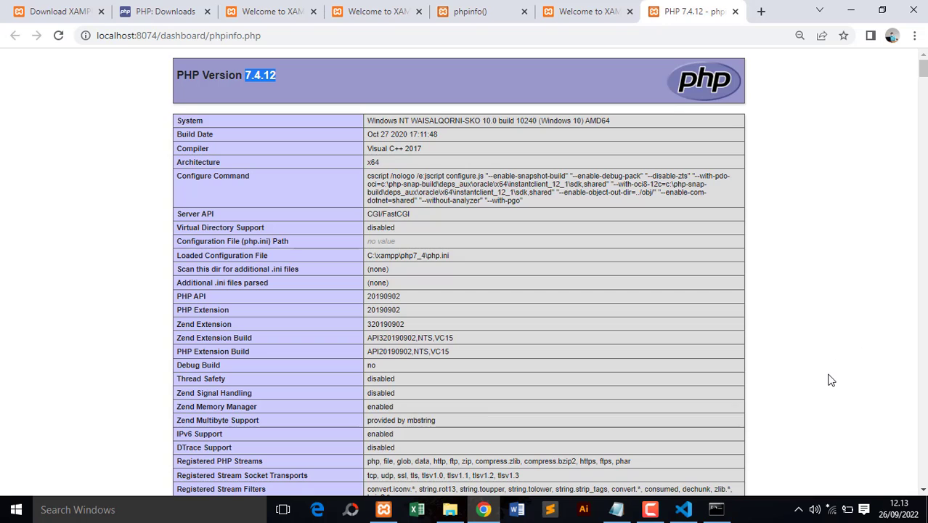
pyautogui.click(650, 509)
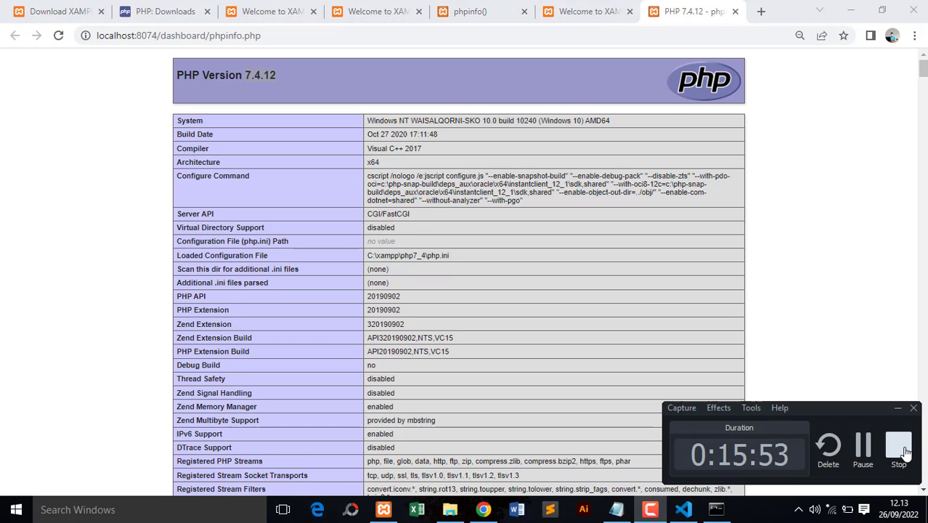